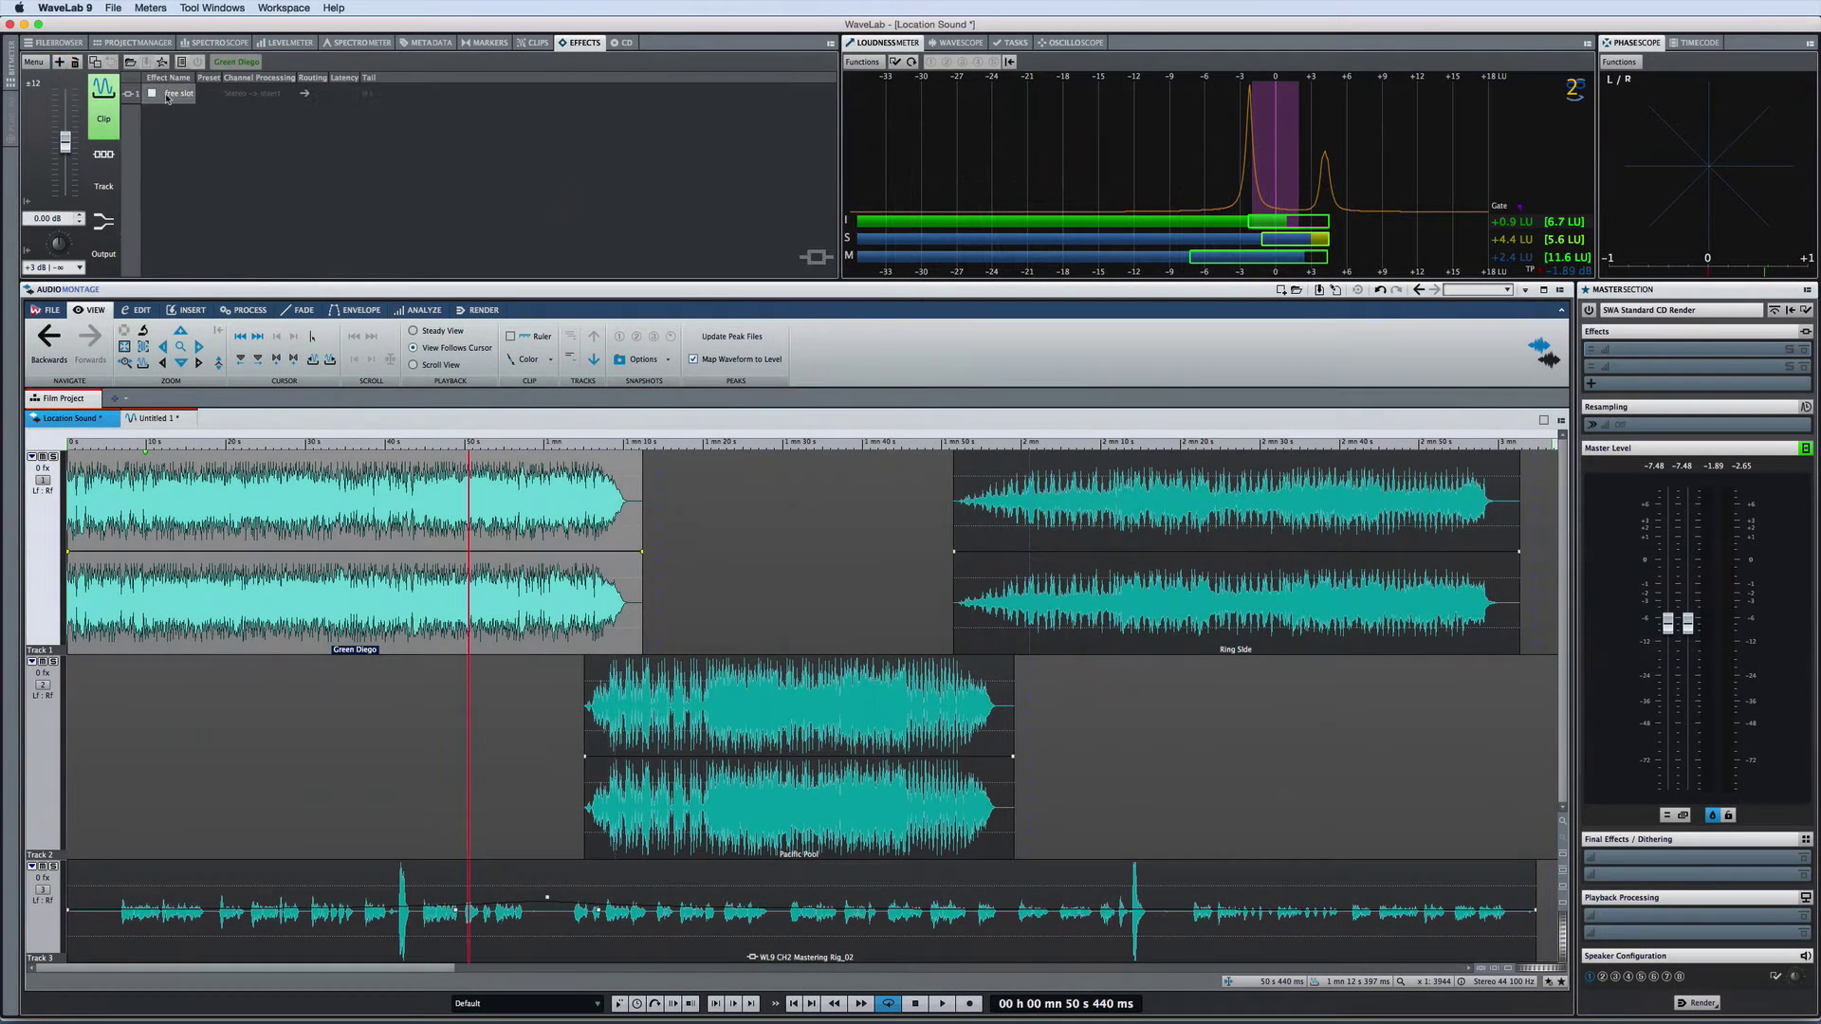
Step: Bring up the Plug-ins menu from the free effect slot in the Effects window
{"action": "left_click", "coordinate": [168, 95]}
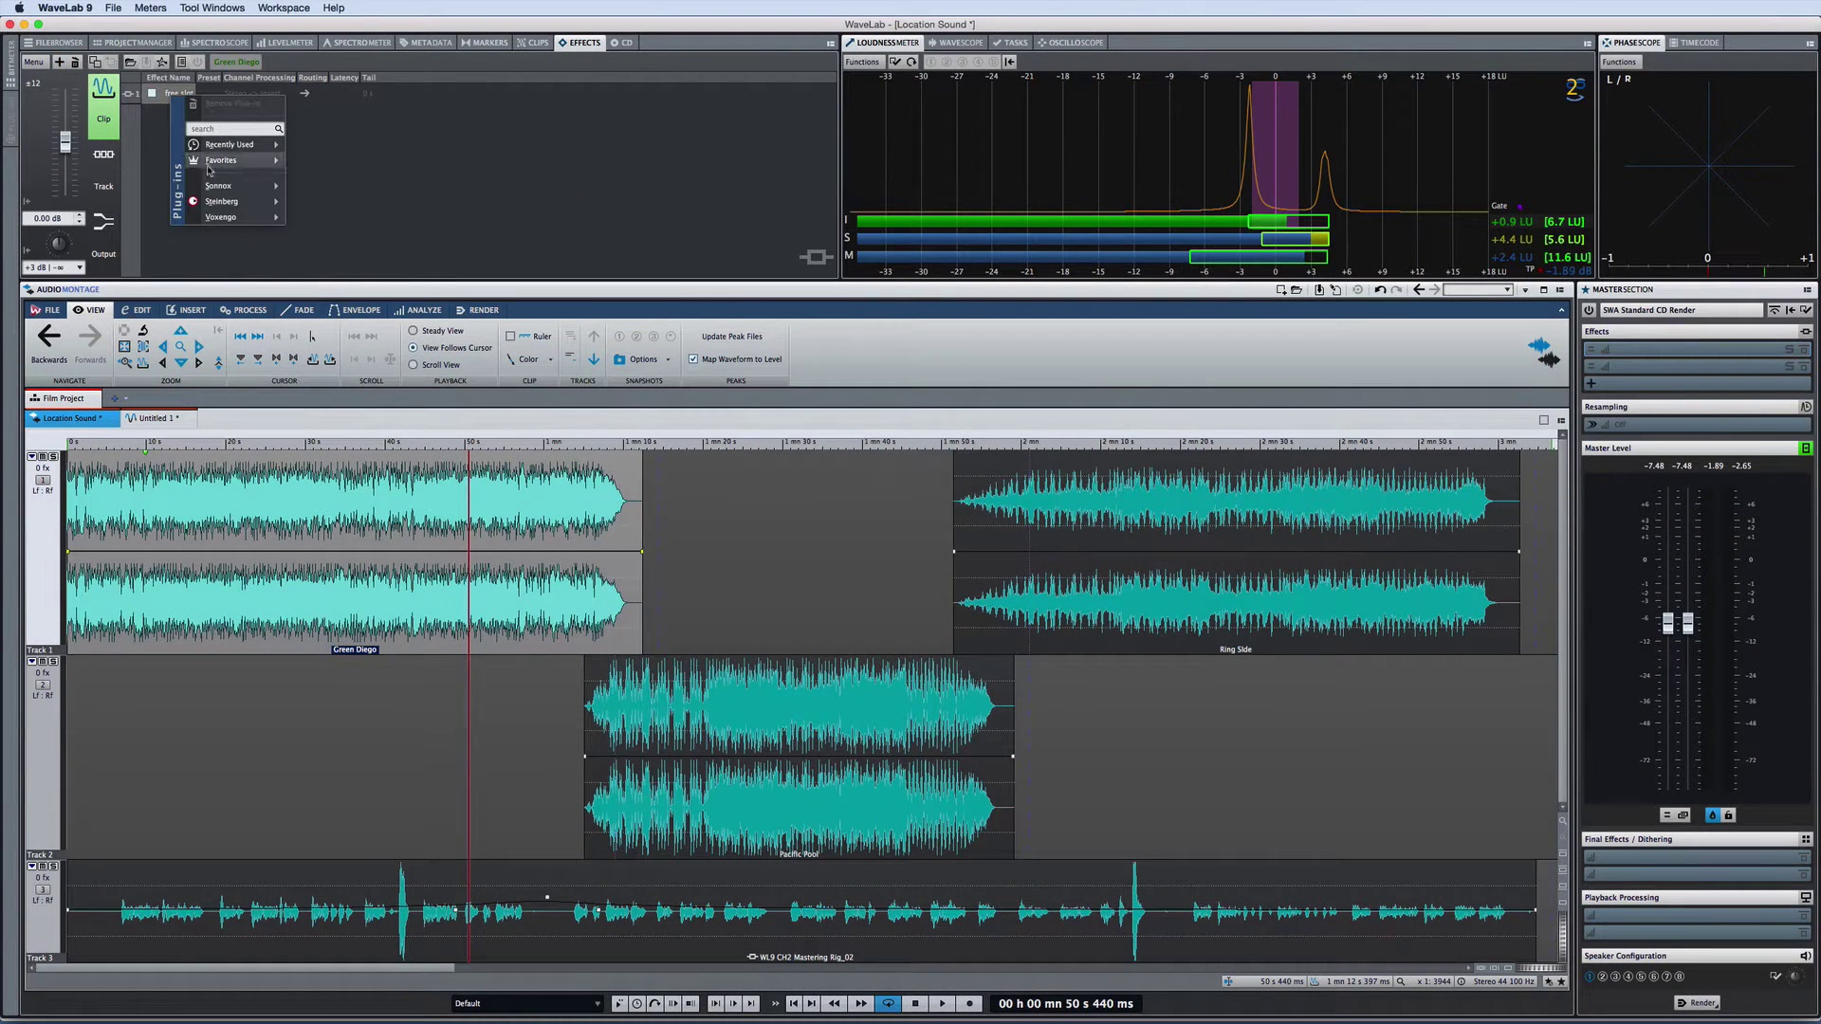
Step: Insert Steinberg RoomWorks SE on the clip with routing set to Blend Wet into Dry (Send)
{"action": "mouse_move", "coordinate": [238, 201]}
{"action": "mouse_move", "coordinate": [328, 328]}
{"action": "left_click", "coordinate": [396, 330]}
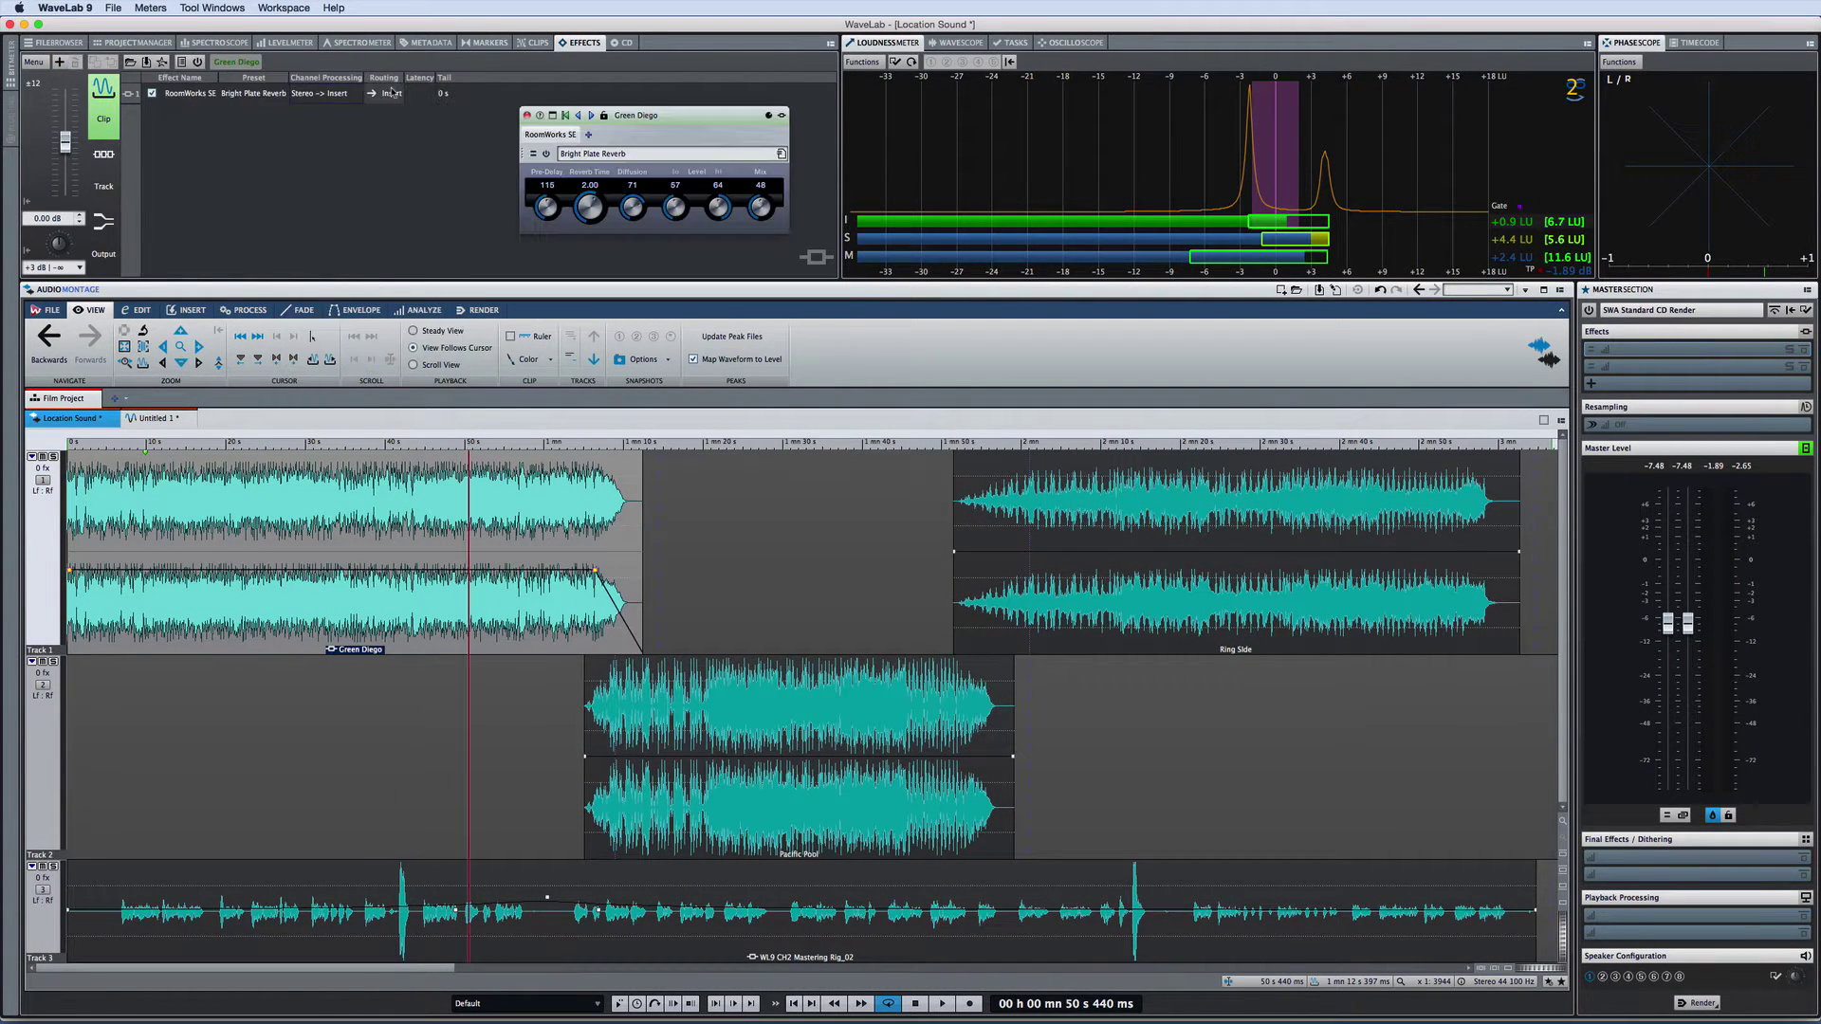
{"action": "left_click", "coordinate": [391, 93]}
{"action": "left_click", "coordinate": [427, 142]}
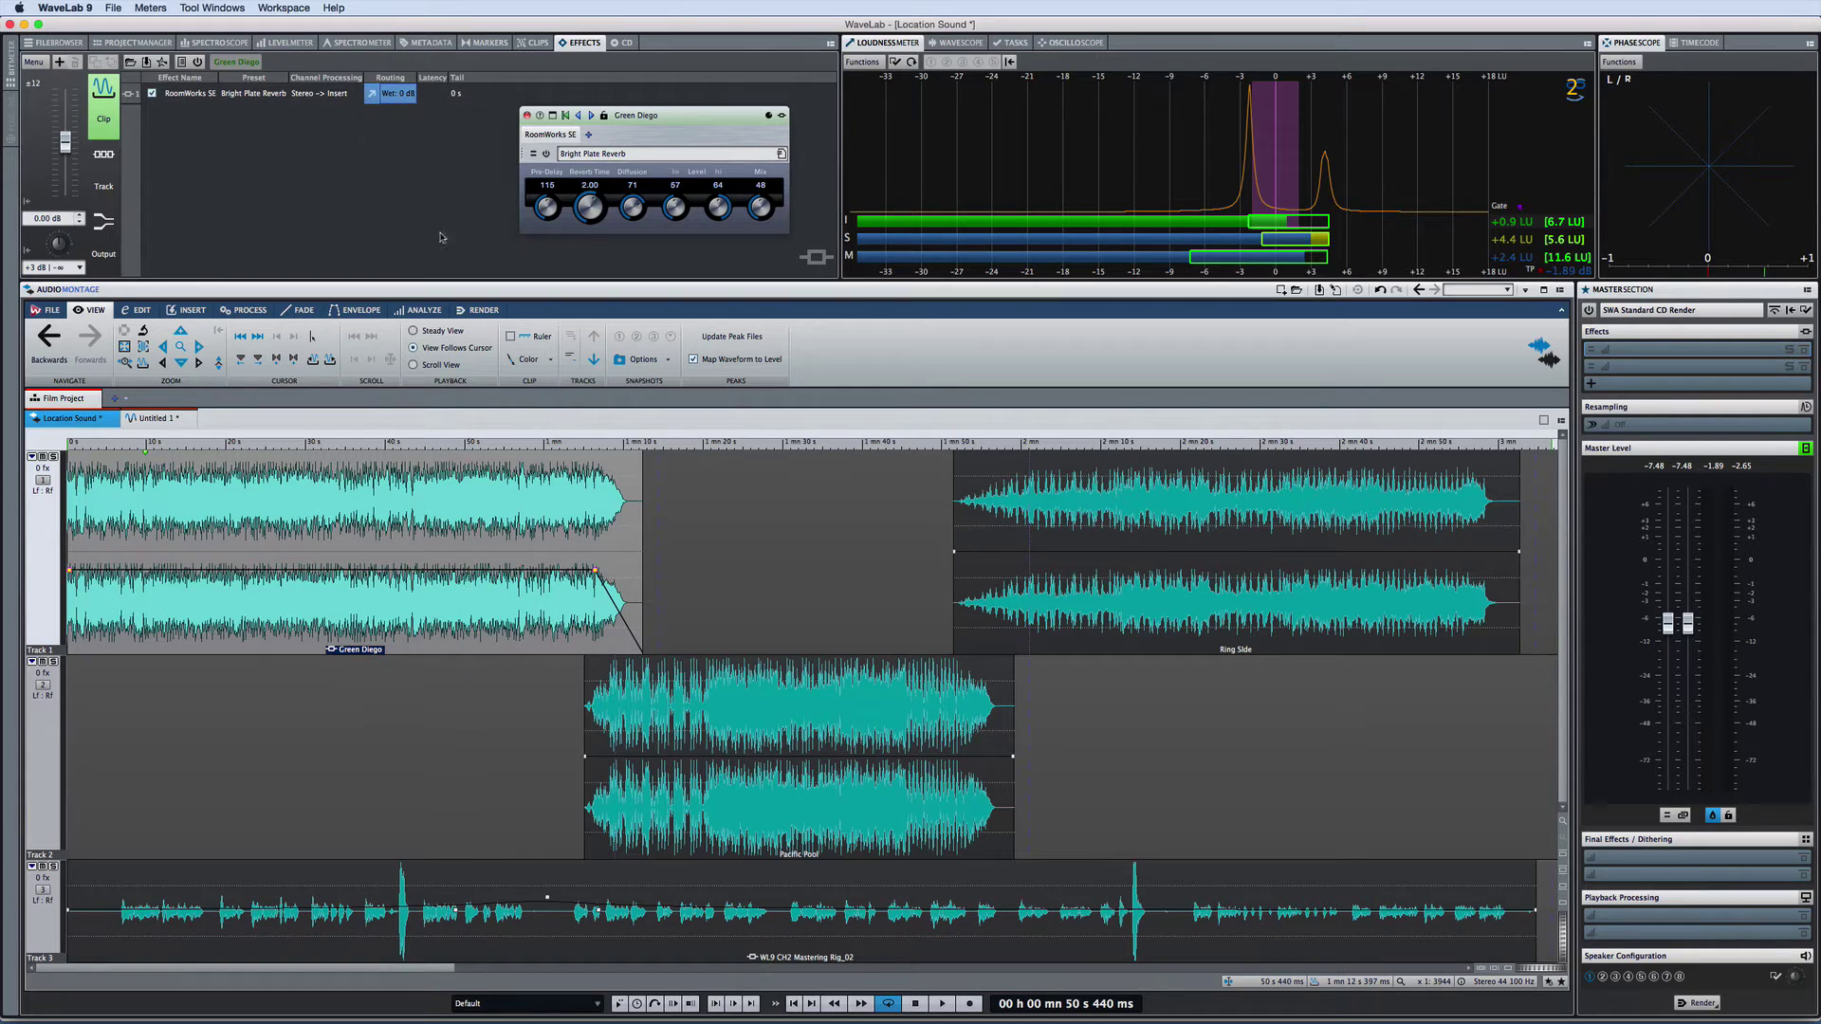
{"action": "left_click", "coordinate": [357, 311]}
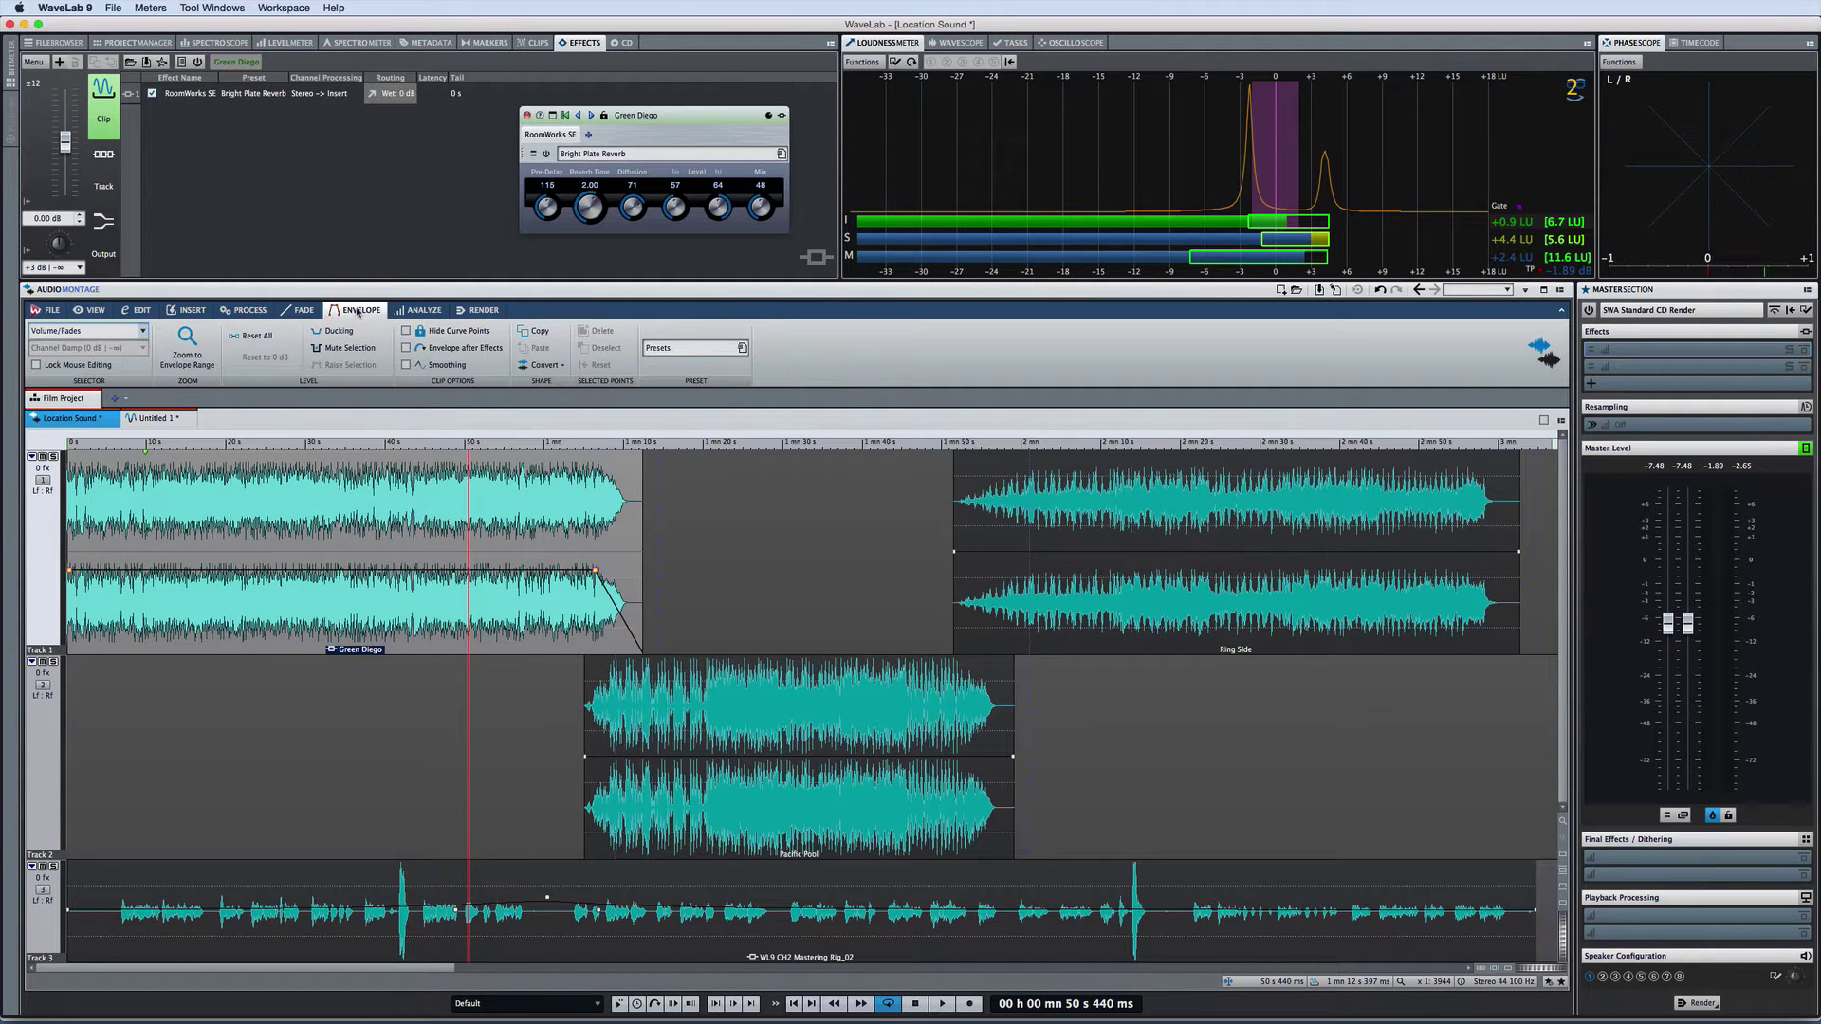
Step: Add a raised point to the RoomWorks SE envelope, enable Smoothing, and lower the peak to -0.4 dB
{"action": "left_click", "coordinate": [142, 332]}
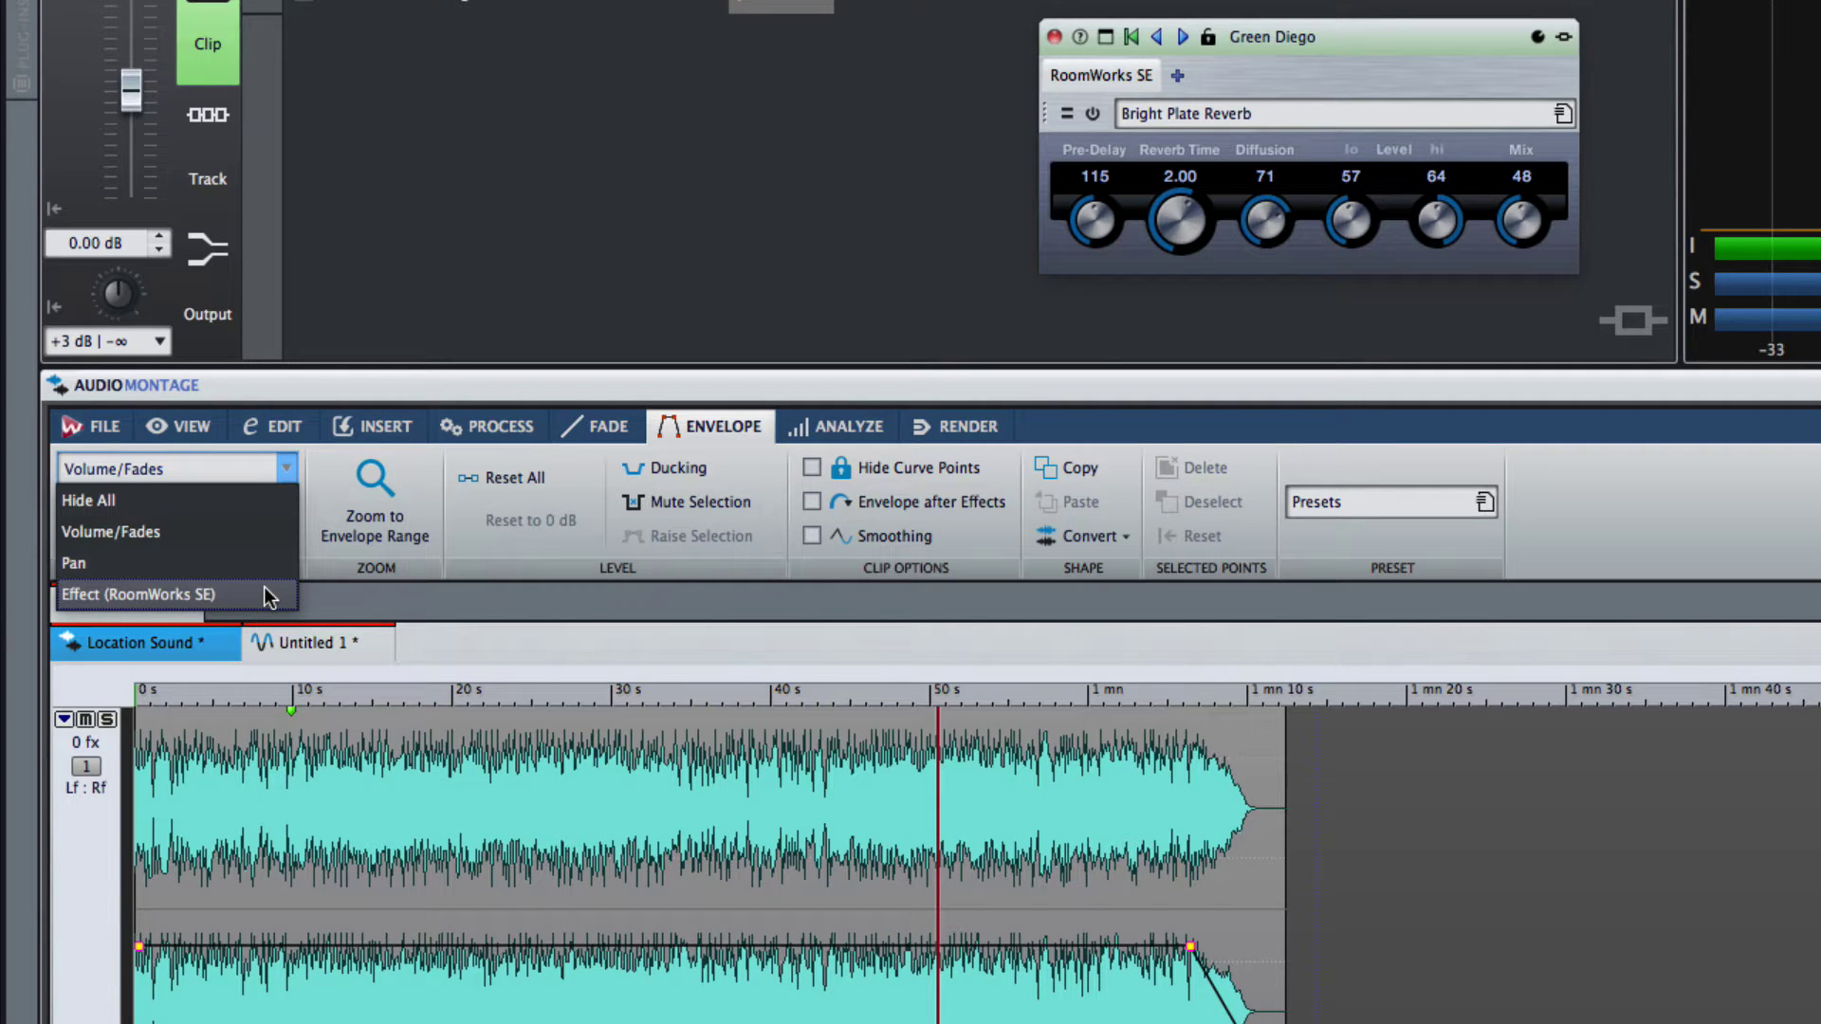
{"action": "left_click", "coordinate": [264, 594]}
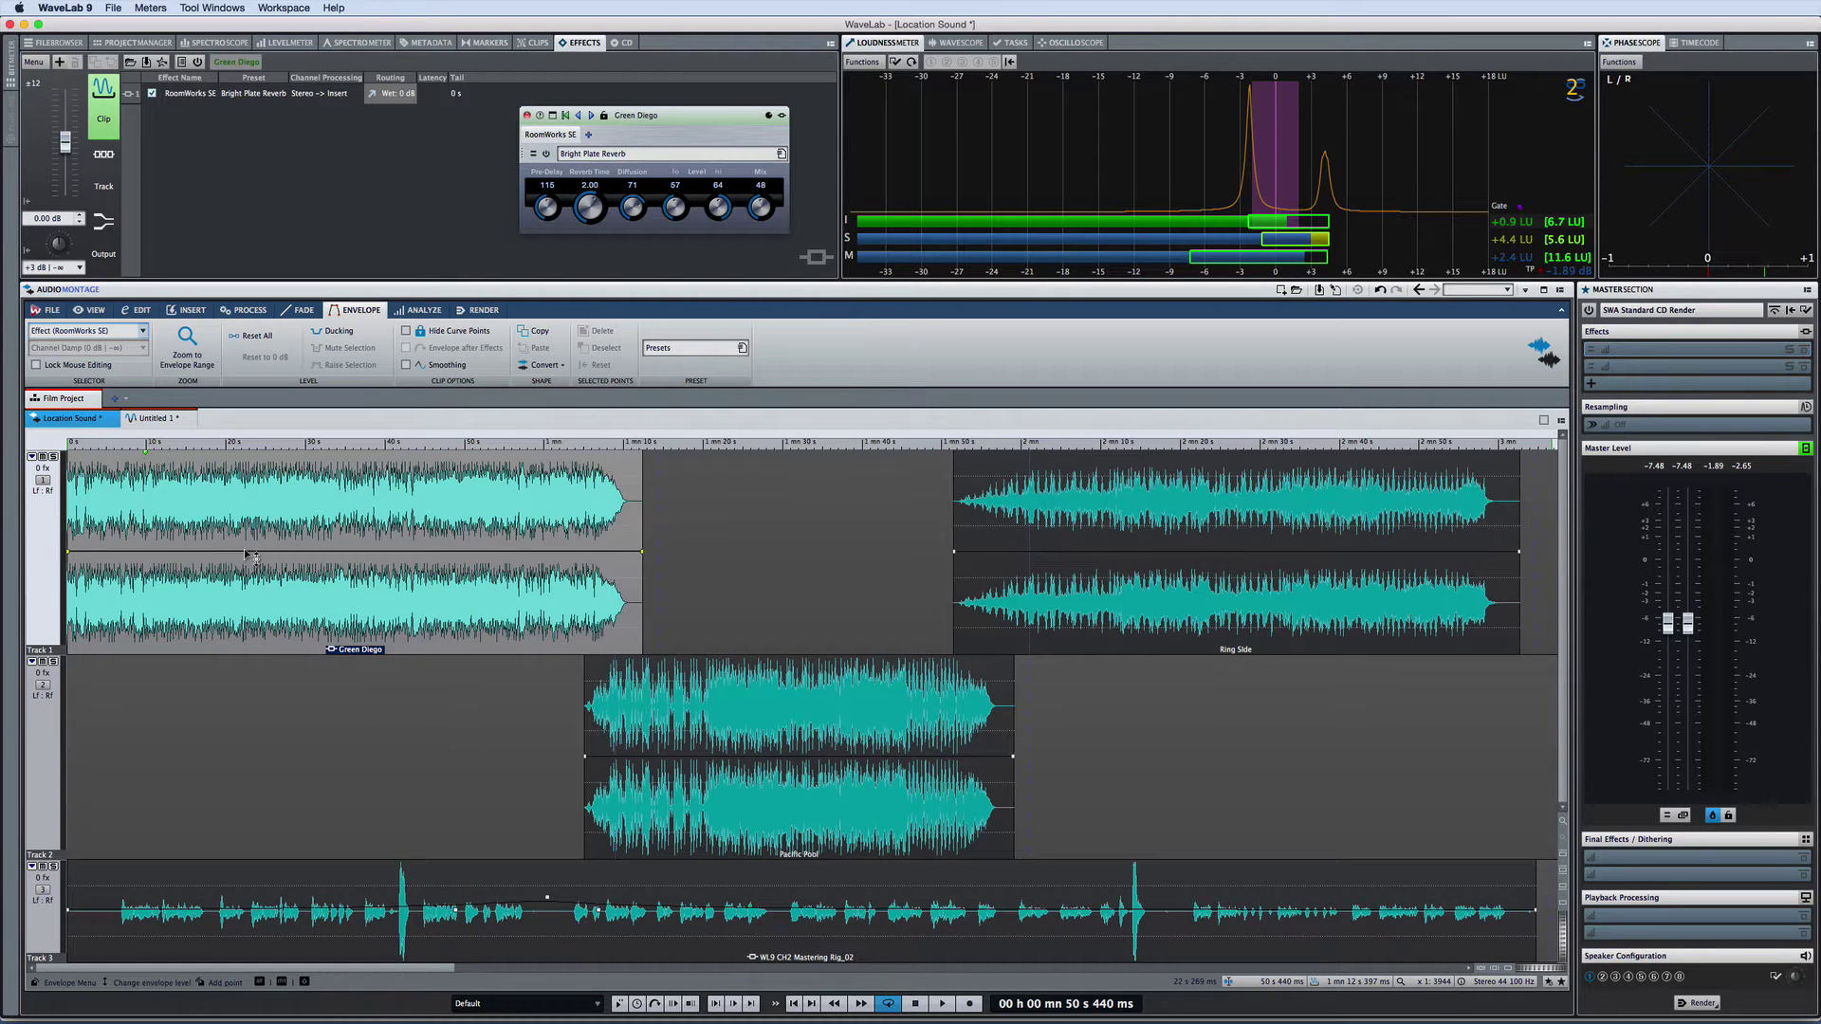
{"action": "left_click_drag", "start_coordinate": [245, 552], "coordinate": [421, 518]}
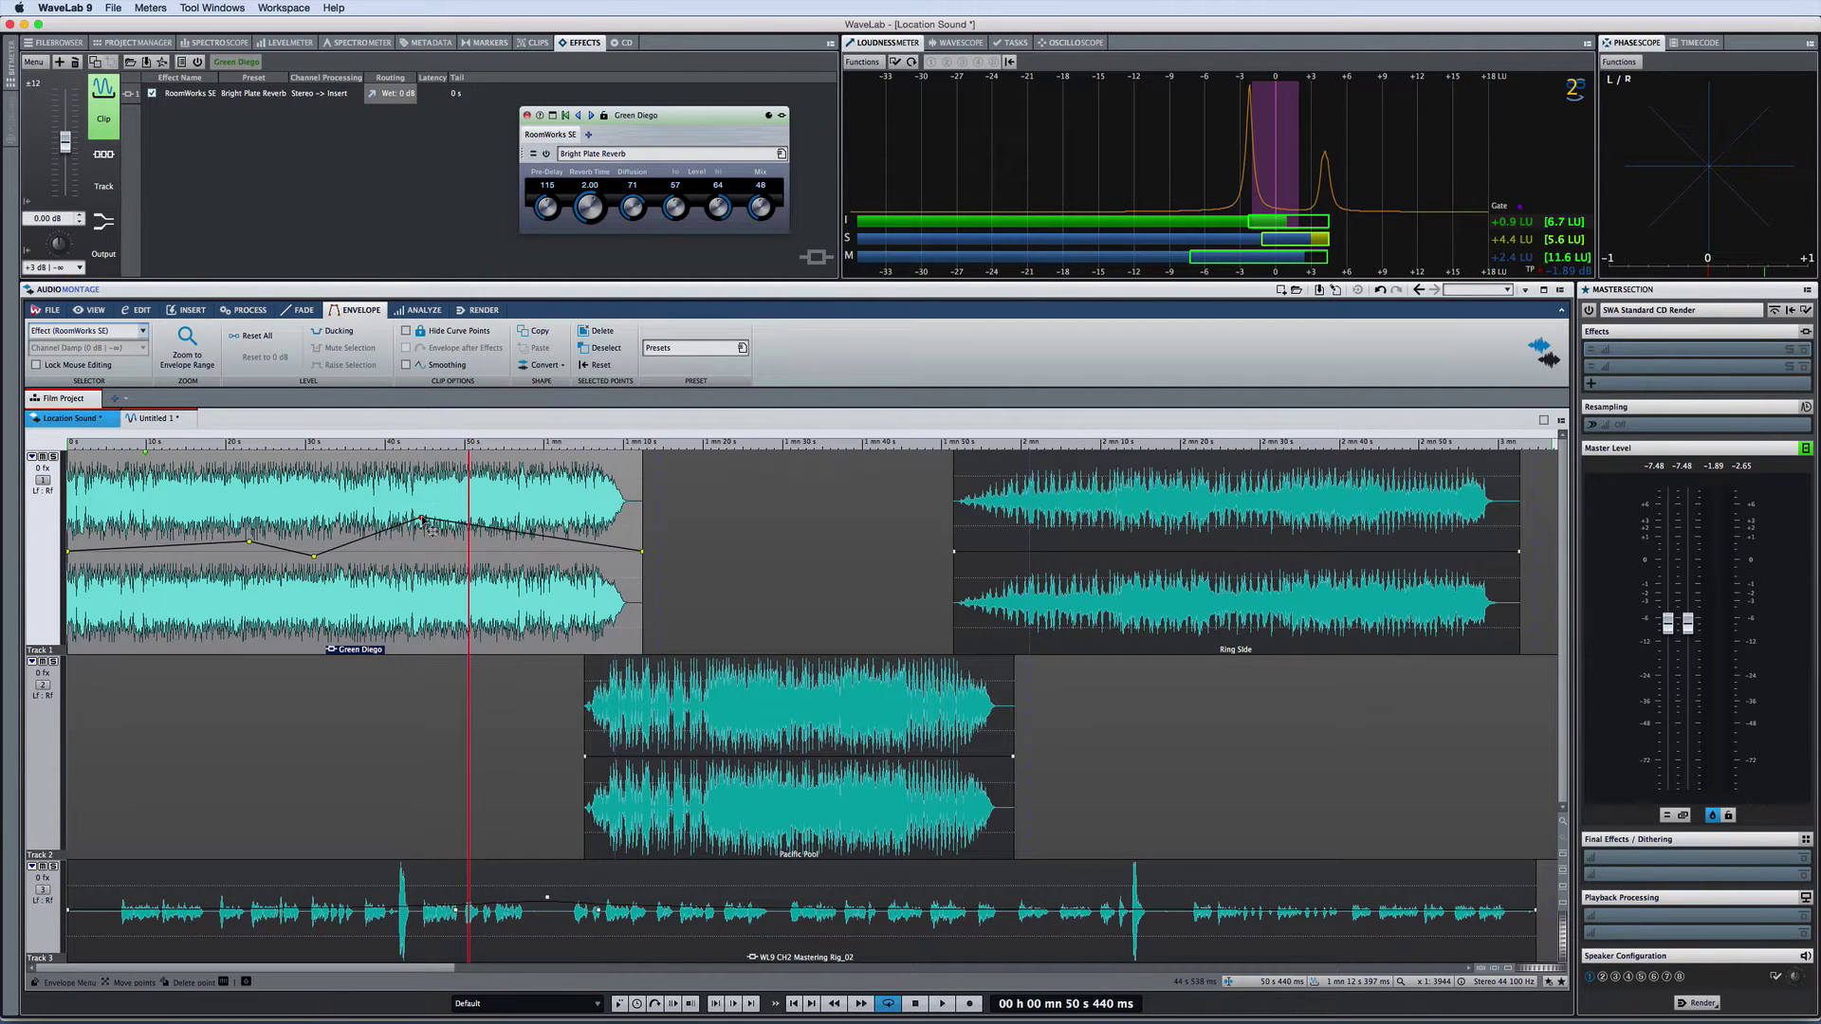
{"action": "left_click", "coordinate": [407, 365]}
{"action": "mouse_move", "coordinate": [421, 519]}
{"action": "left_mouse_down"}
{"action": "mouse_move", "coordinate": [420, 564]}
{"action": "mouse_move", "coordinate": [404, 539]}
{"action": "left_mouse_up"}
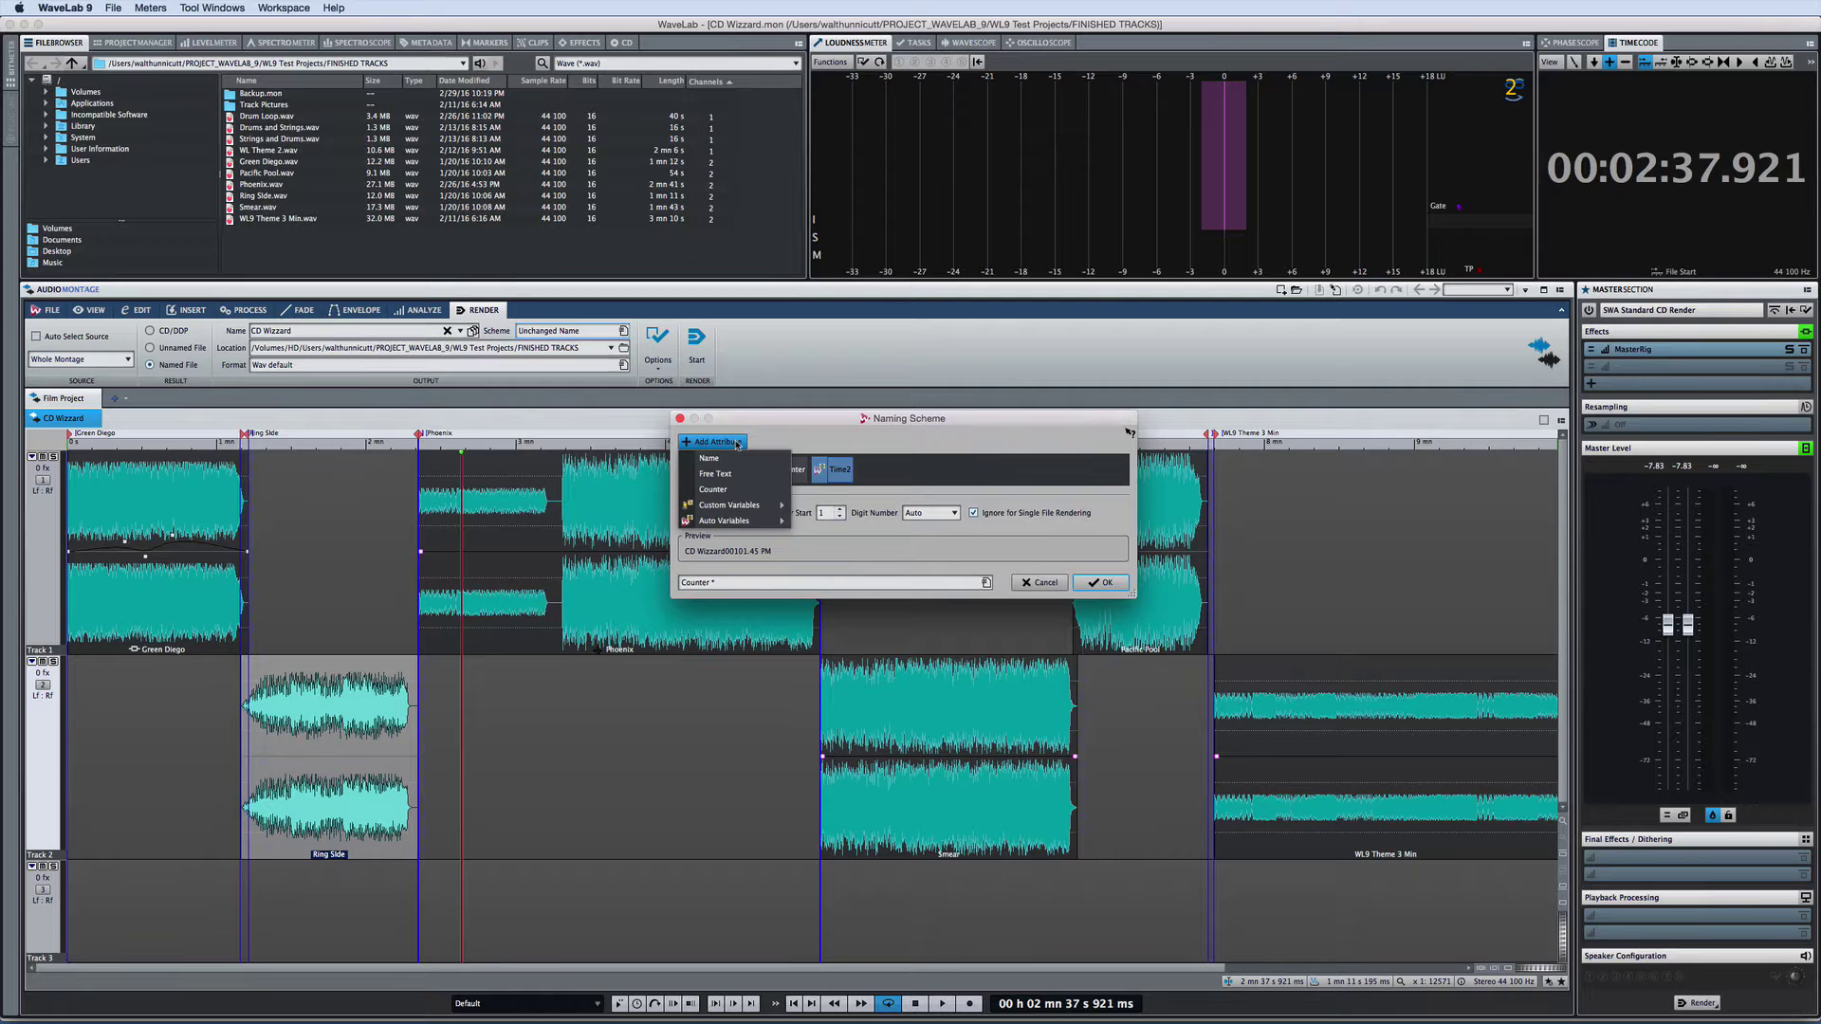
Step: Insert CD Text (Track) Performer before Counter, dock the Spectrometer, and move Wavescope after Oscilloscope
{"action": "mouse_move", "coordinate": [724, 521]}
{"action": "mouse_move", "coordinate": [840, 599]}
{"action": "mouse_move", "coordinate": [845, 671]}
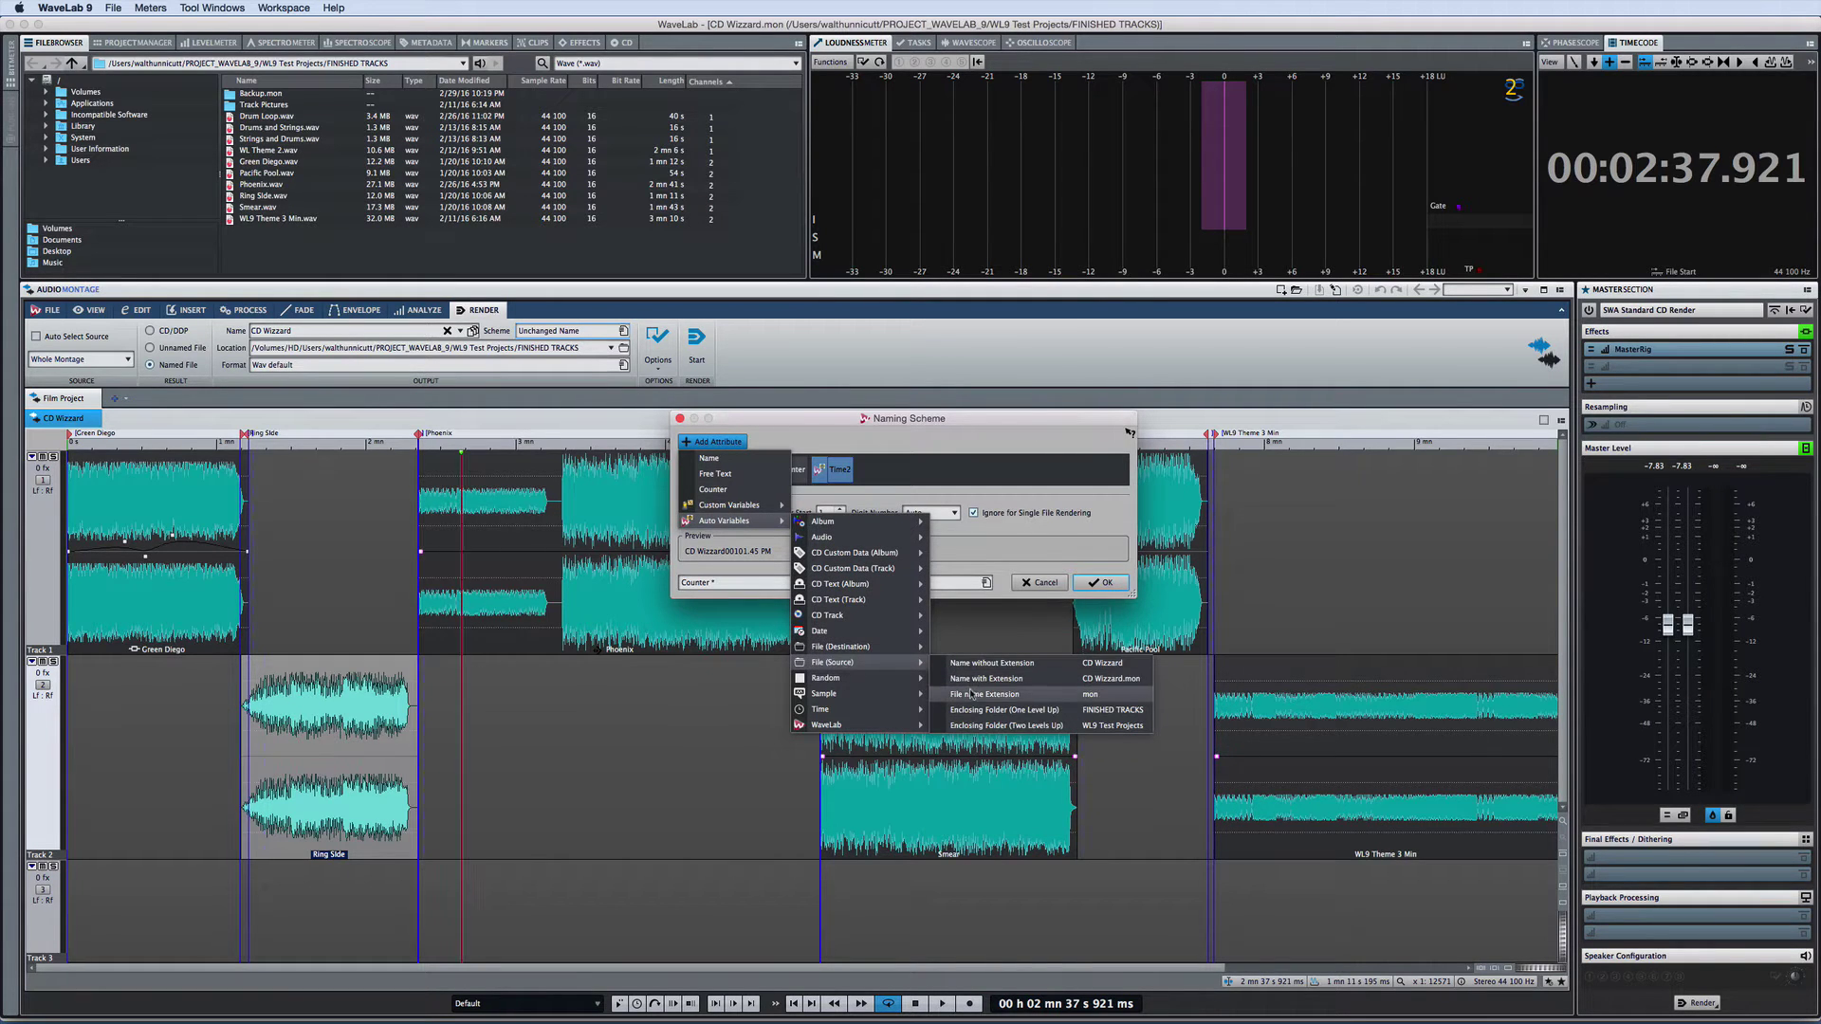
{"action": "left_click", "coordinate": [968, 615]}
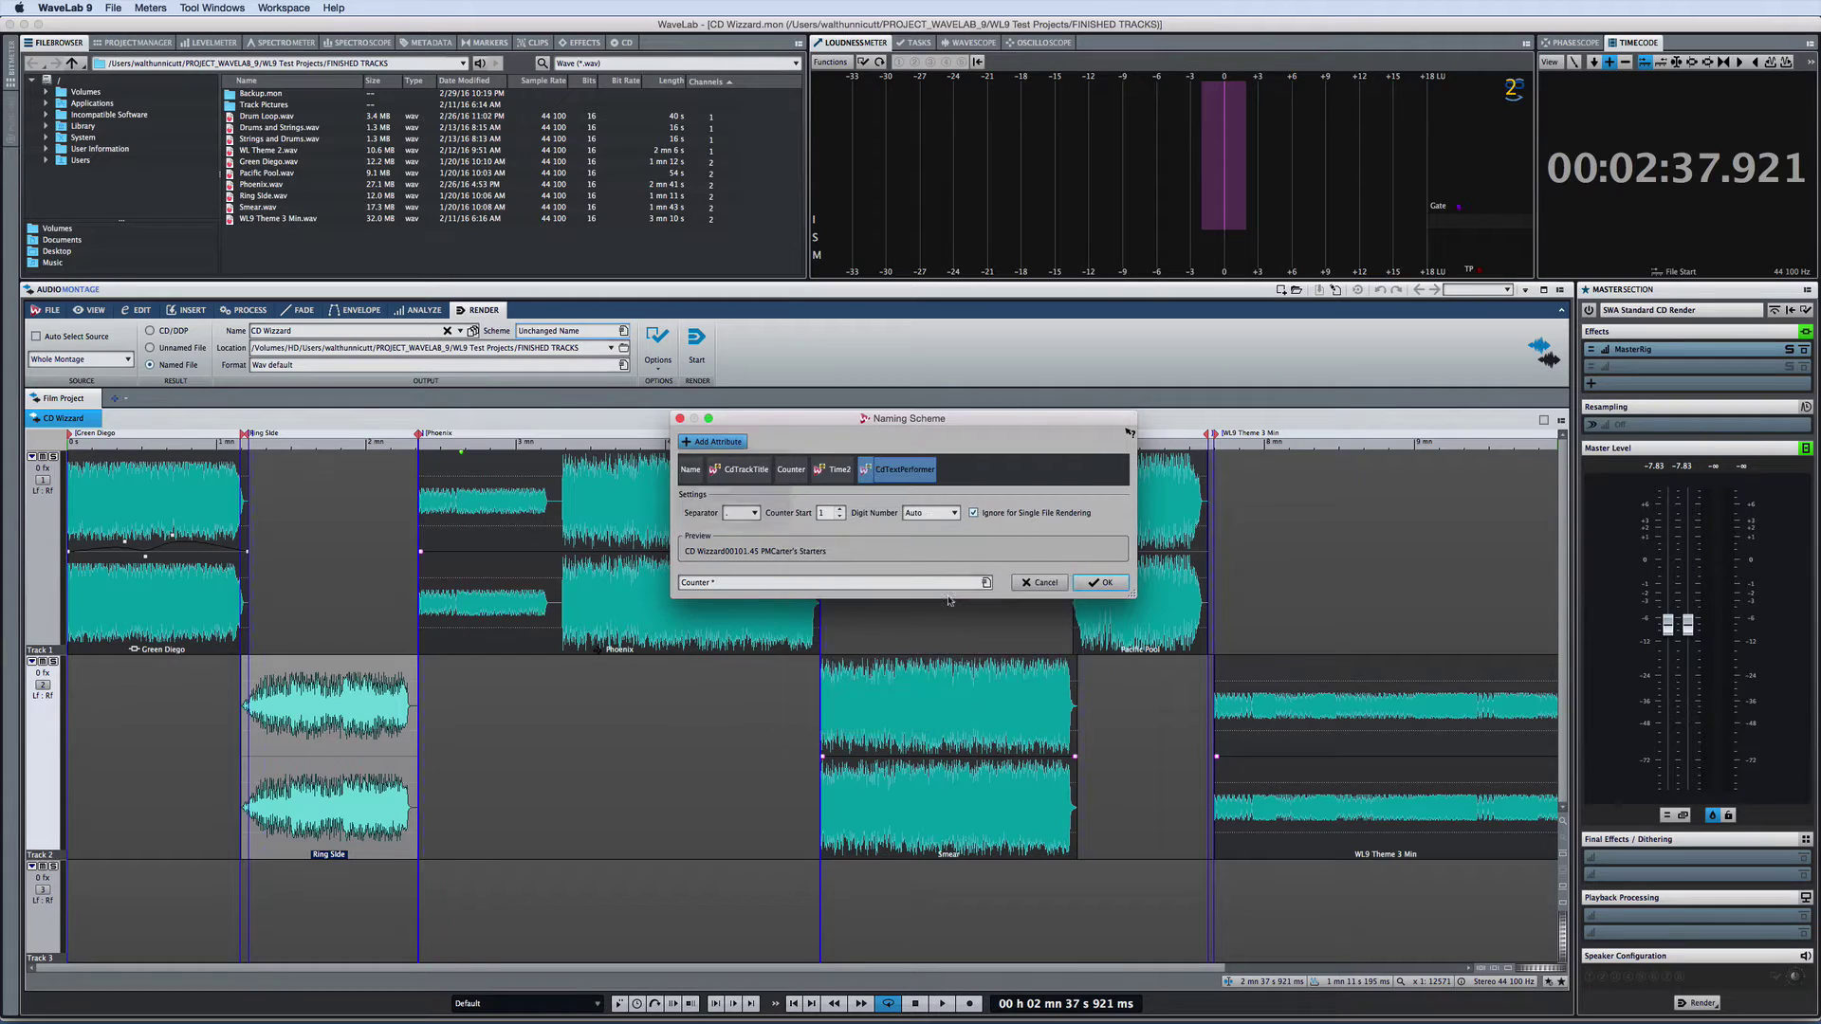
{"action": "left_click_drag", "start_coordinate": [899, 474], "coordinate": [1021, 485]}
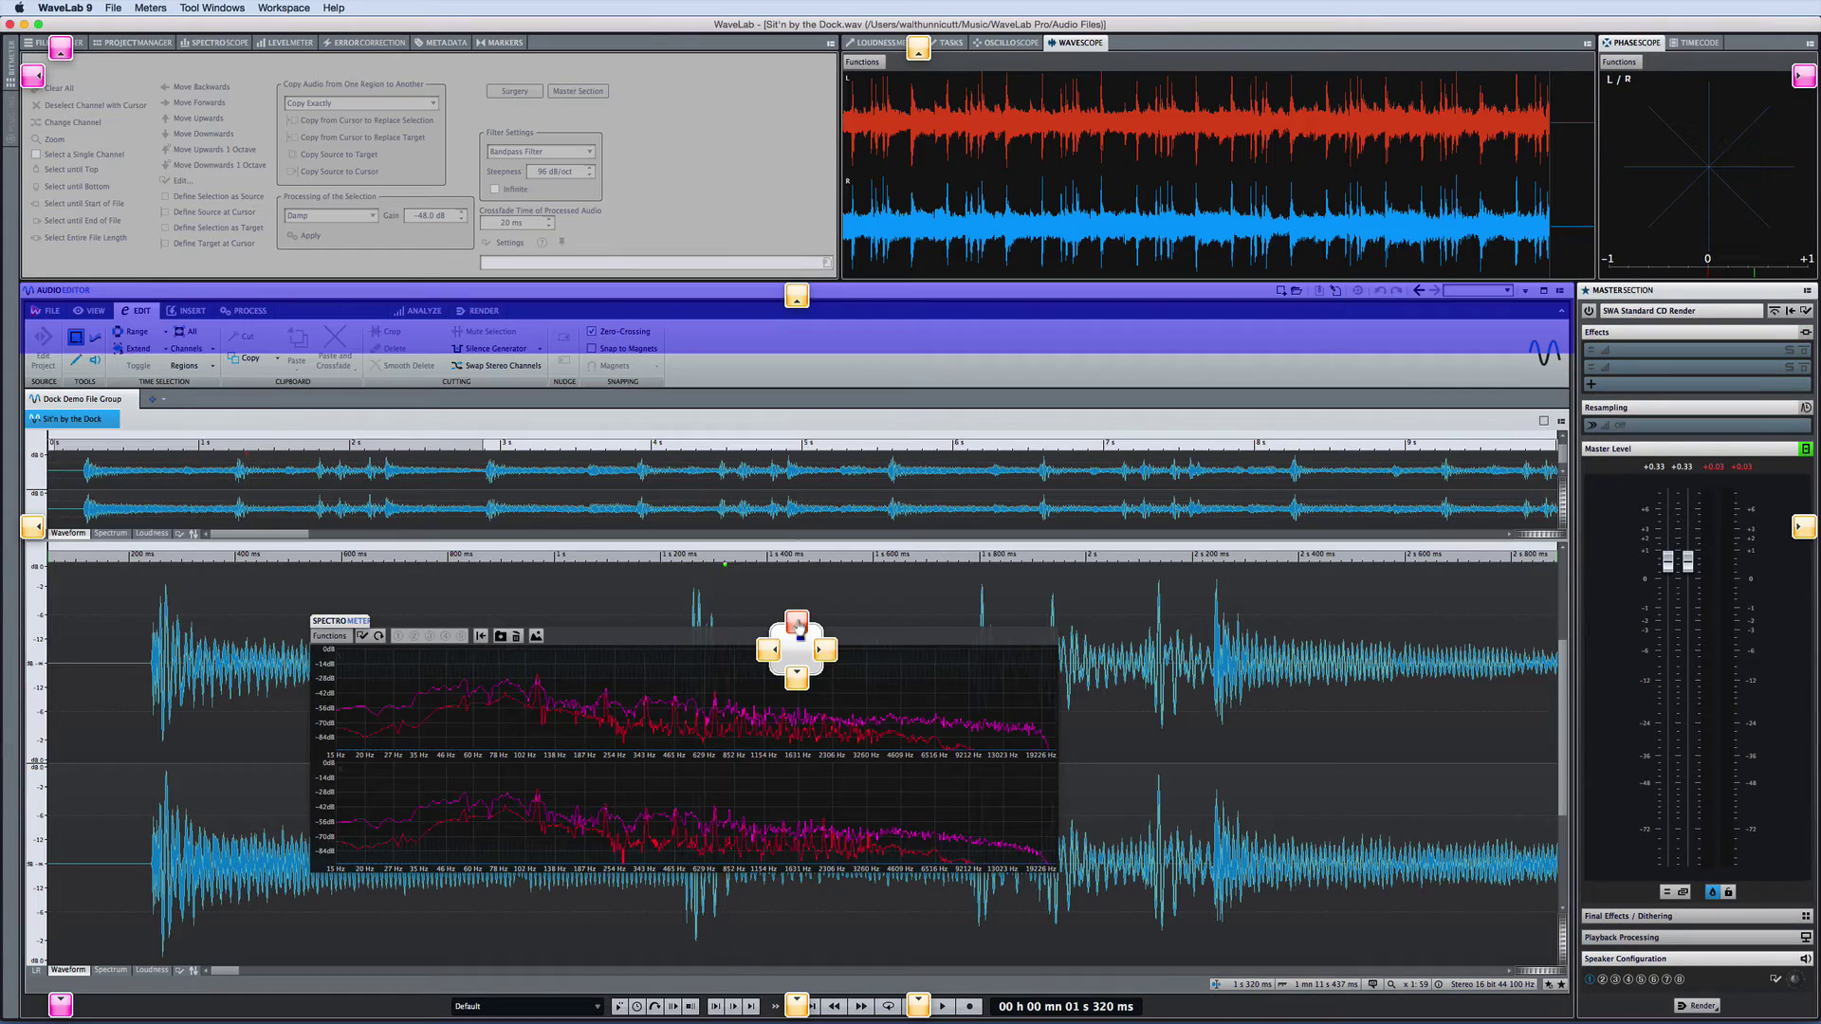
{"action": "left_click_drag", "start_coordinate": [797, 620], "coordinate": [569, 44]}
{"action": "left_click_drag", "start_coordinate": [948, 44], "coordinate": [1081, 43]}
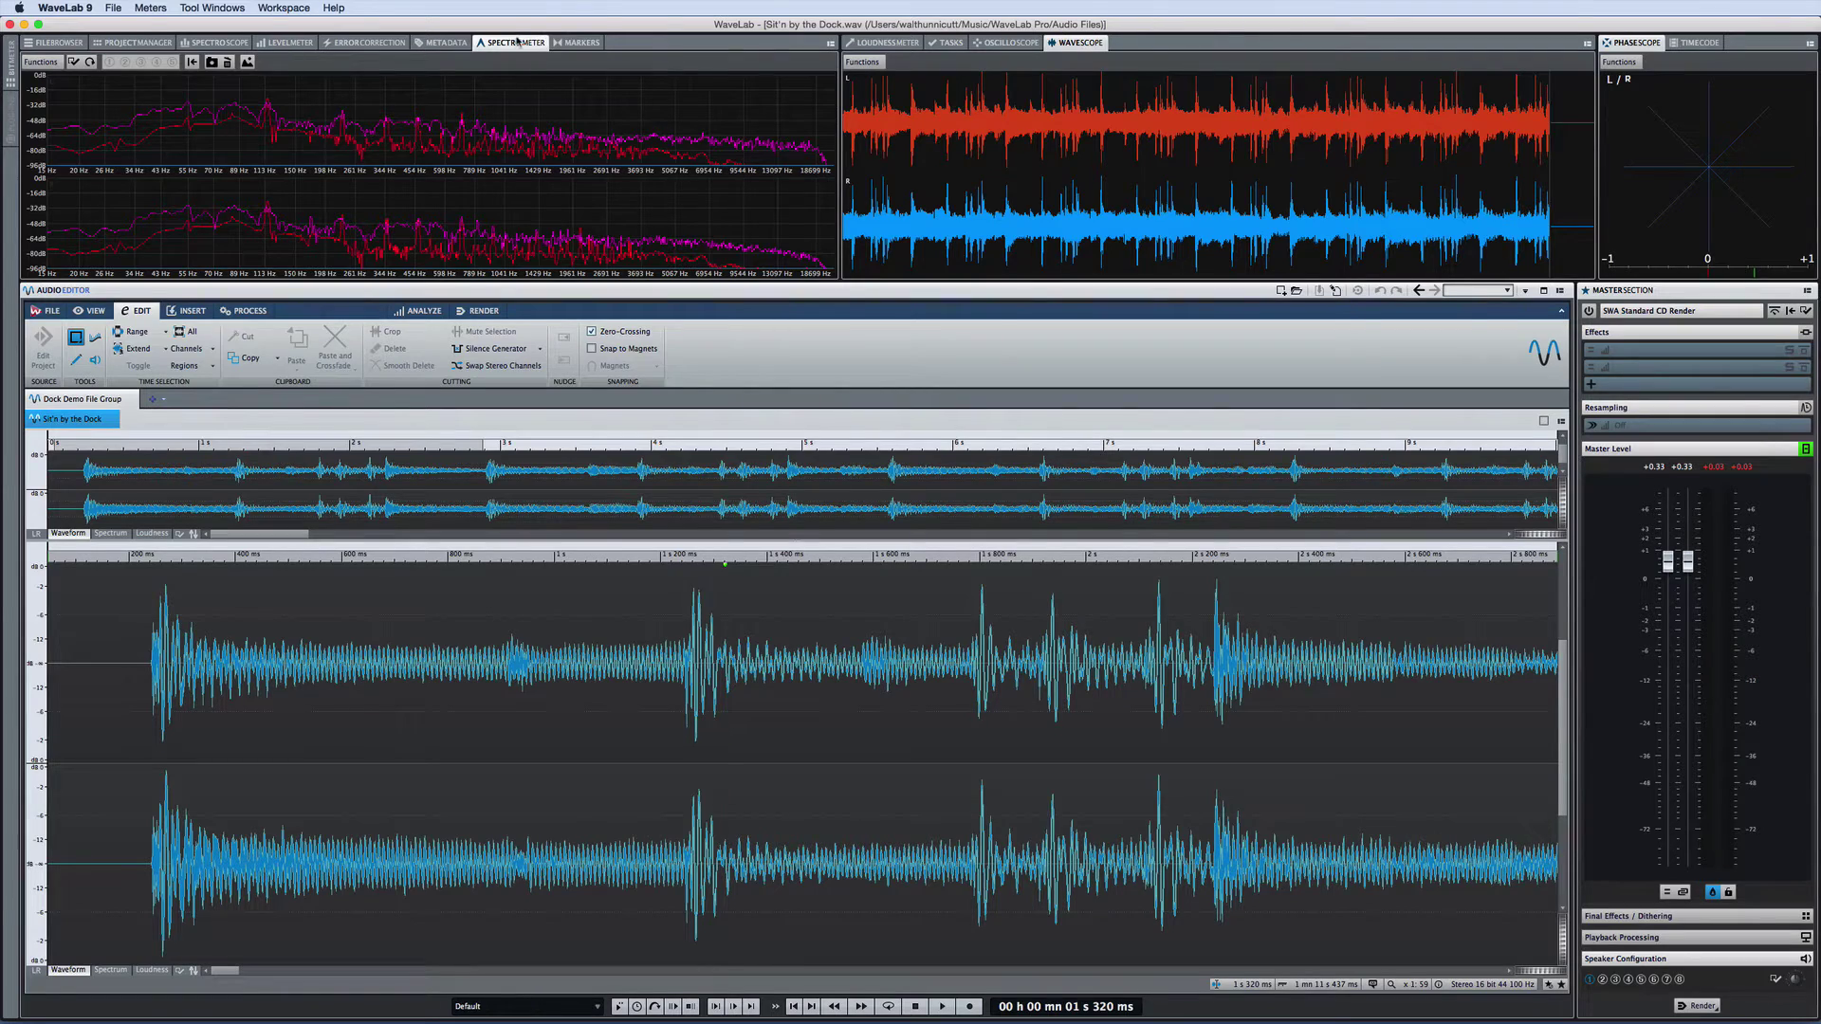
Step: Float the Spectrometer out of its dock and bring it over the upper-left pane
{"action": "left_click_drag", "start_coordinate": [510, 43], "coordinate": [897, 344]}
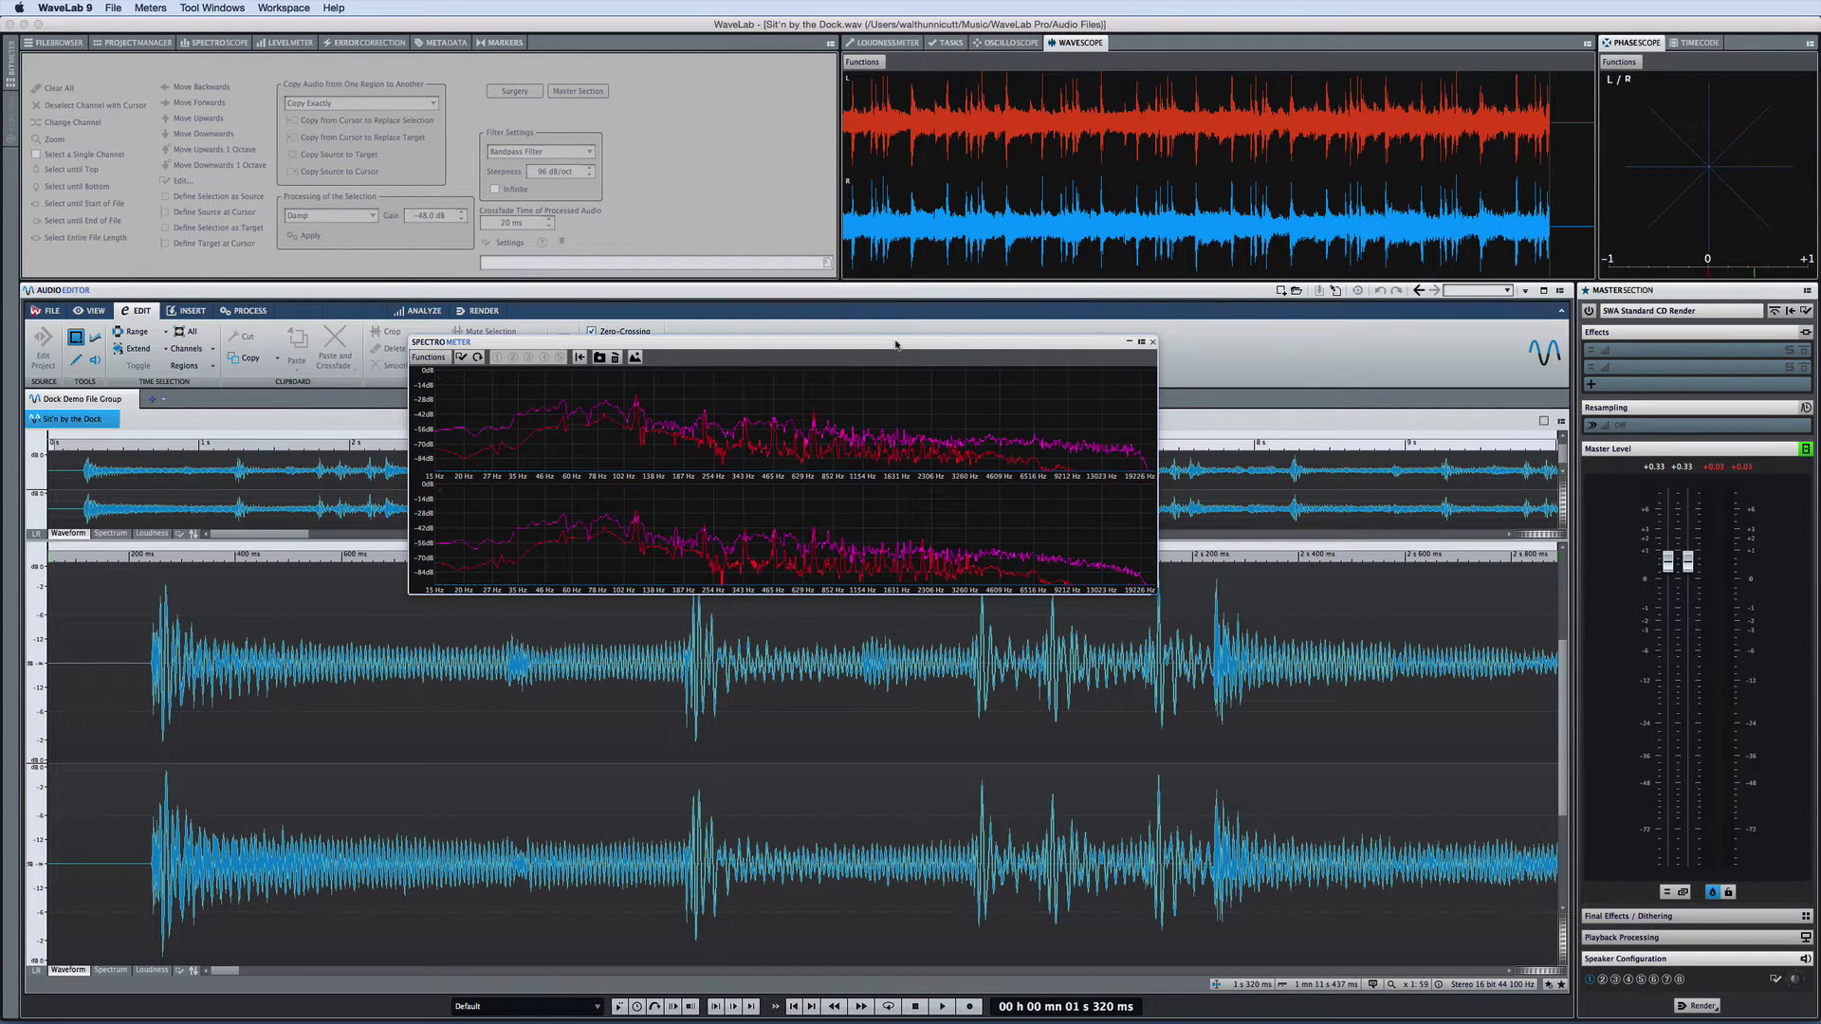
{"action": "left_click_drag", "start_coordinate": [897, 345], "coordinate": [429, 138]}
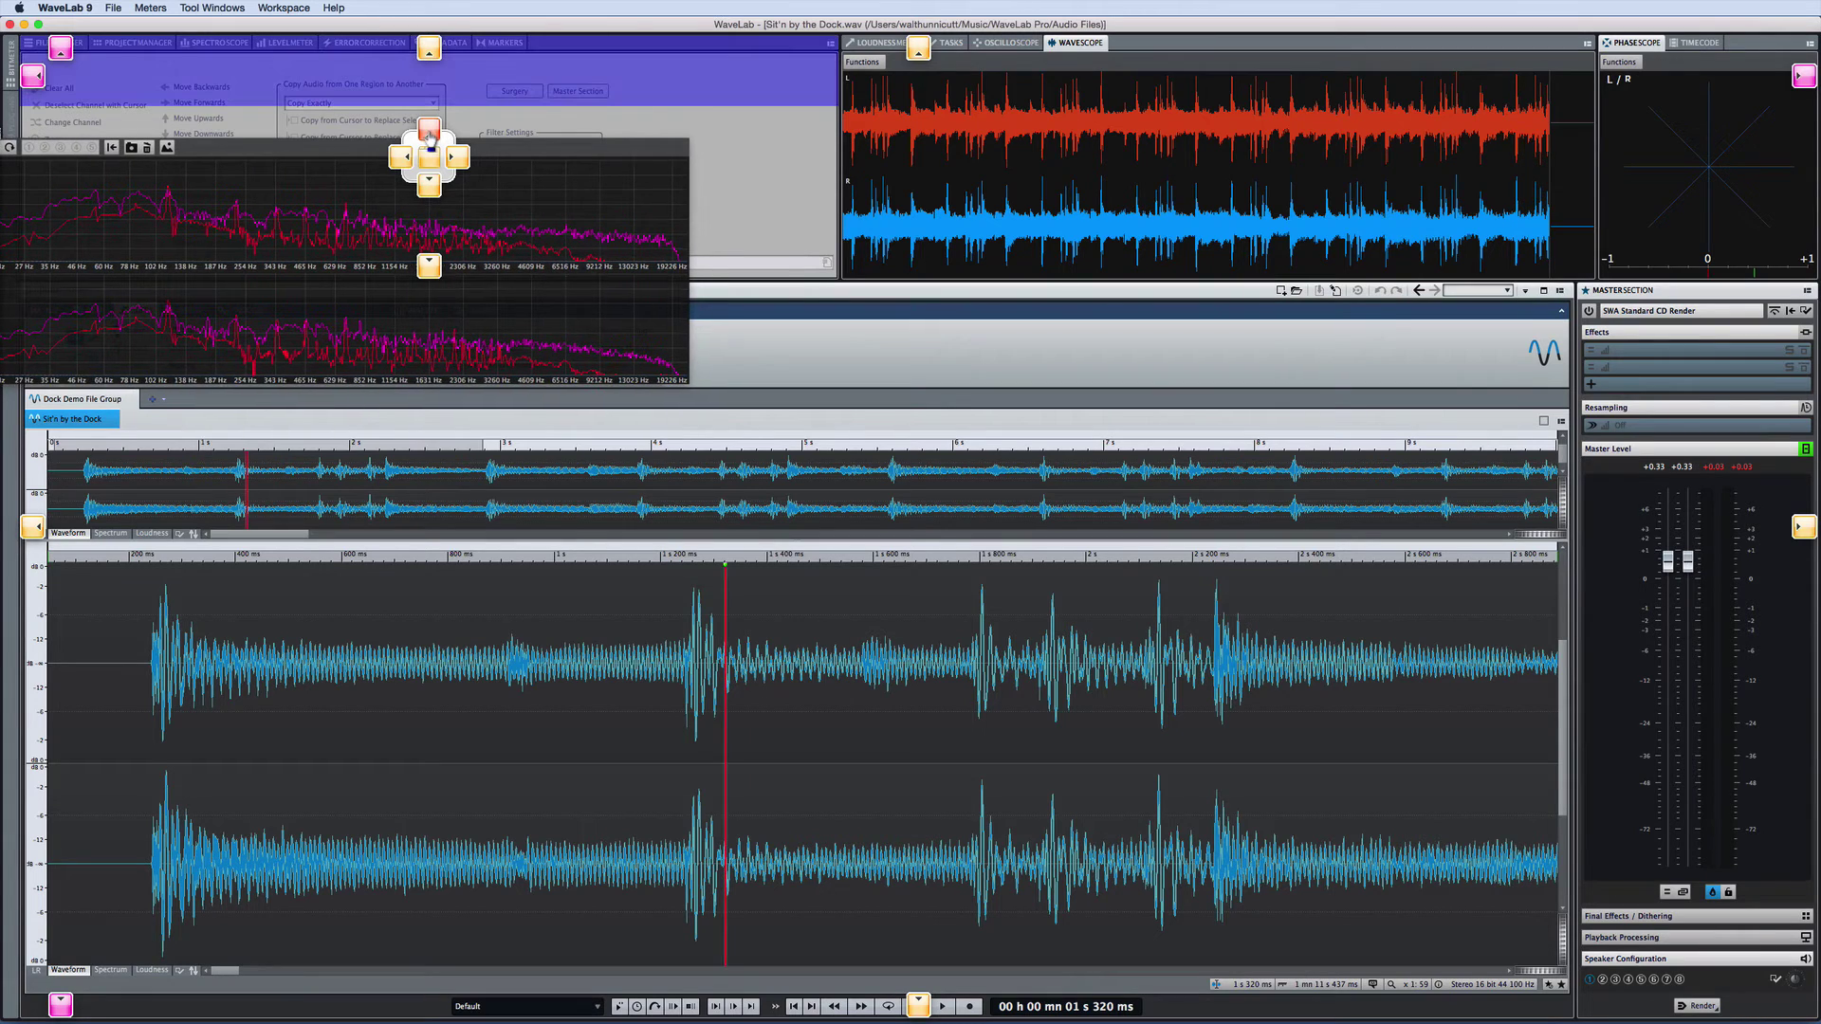
Step: Dock the Spectrometer across the top of the upper-left pane, then pull it off again
{"action": "left_click_drag", "start_coordinate": [430, 138], "coordinate": [427, 135]}
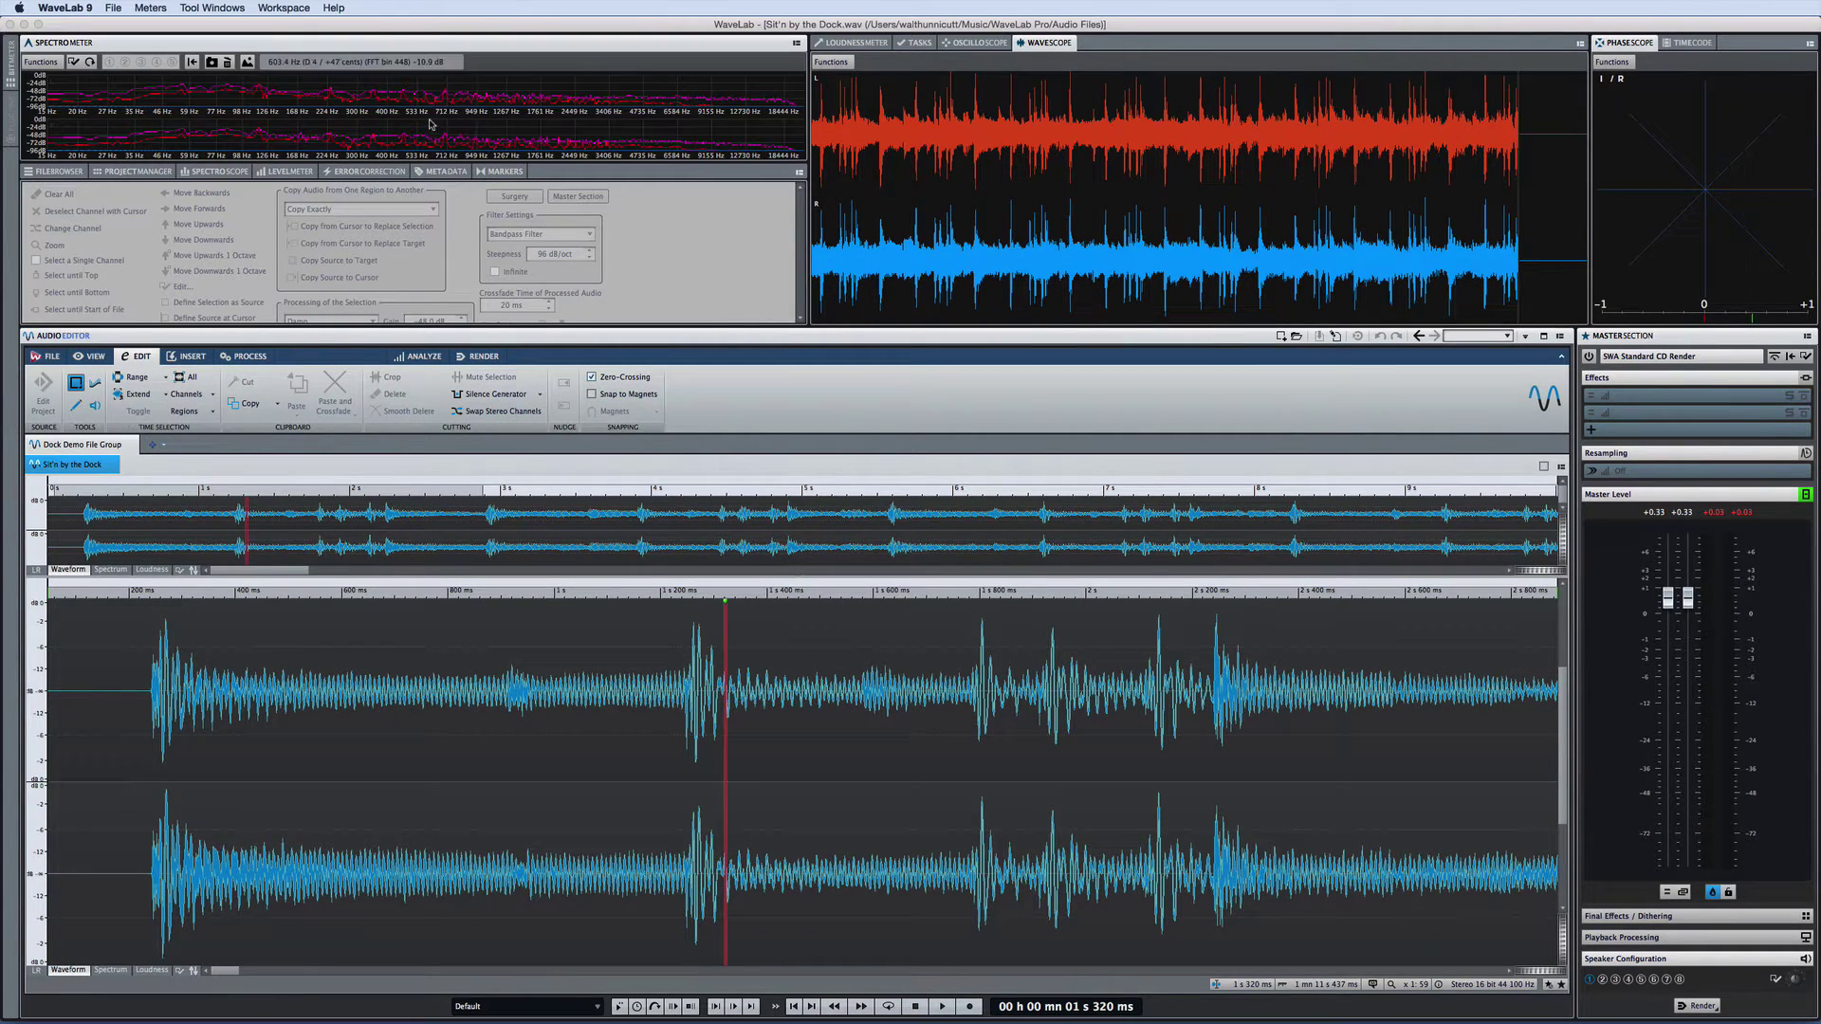
{"action": "left_click_drag", "start_coordinate": [446, 42], "coordinate": [917, 54]}
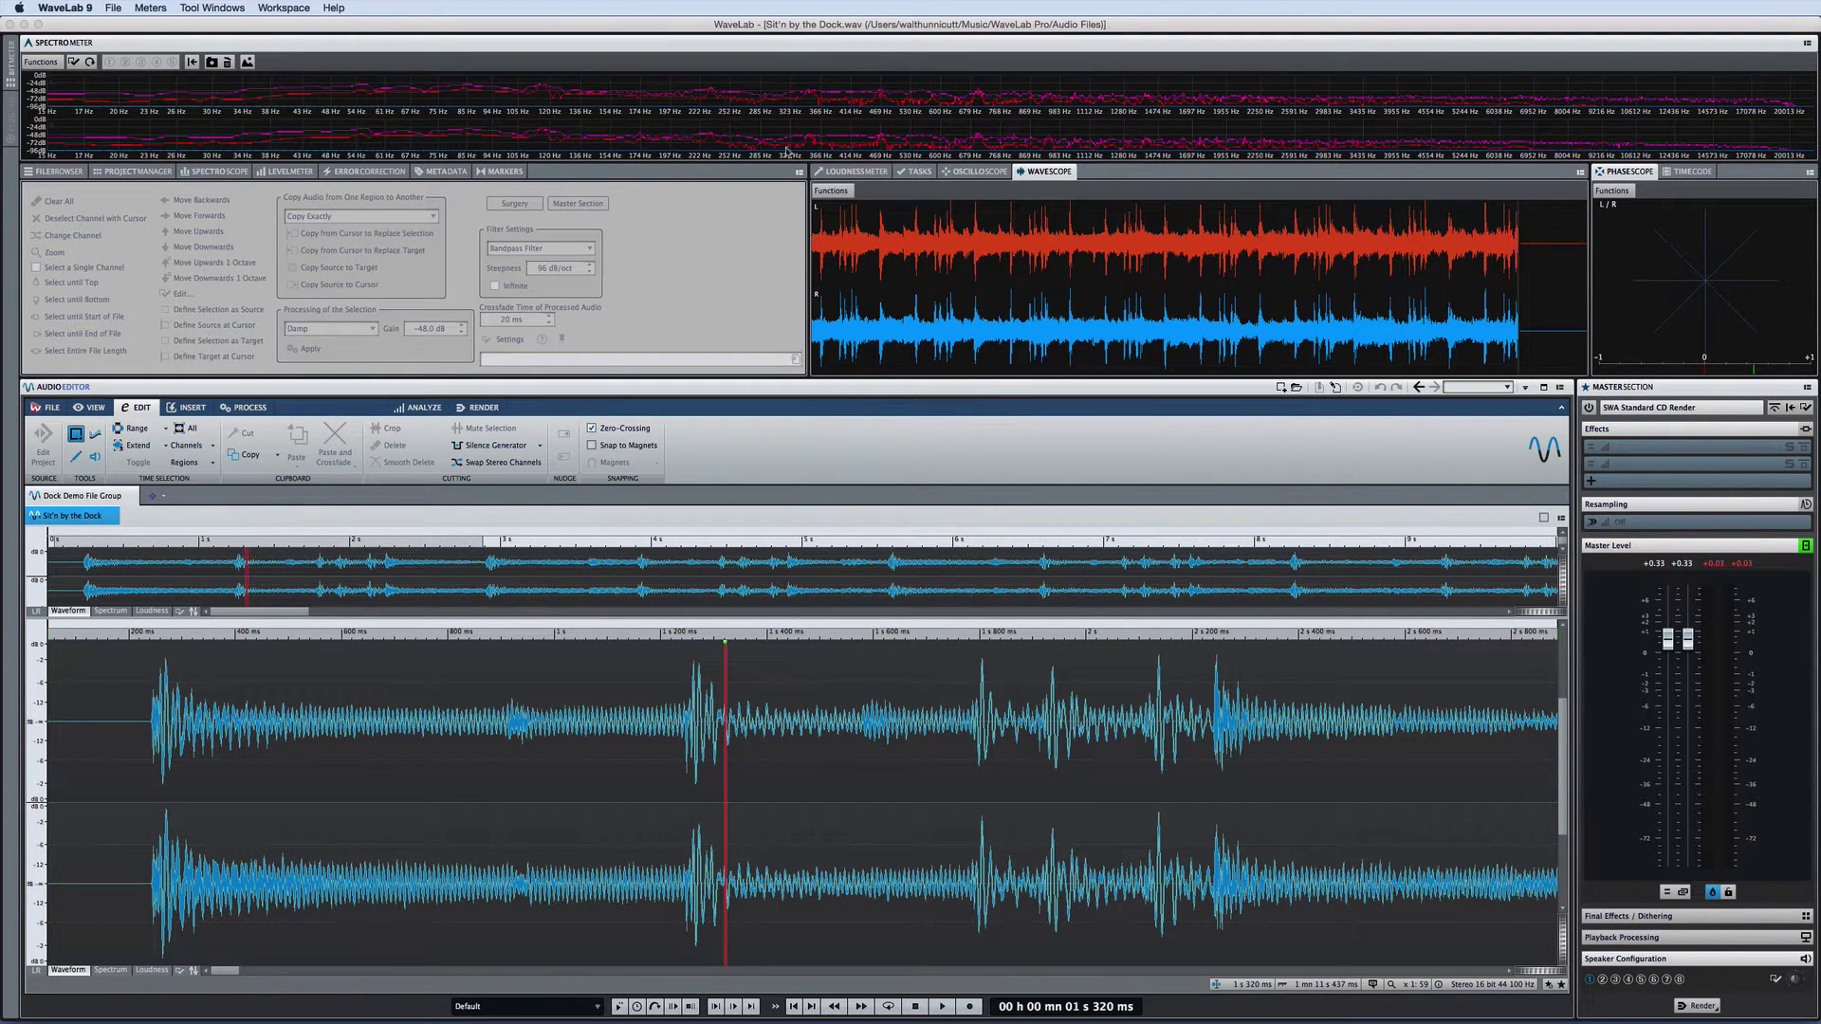
{"action": "left_click_drag", "start_coordinate": [770, 46], "coordinate": [1062, 248]}
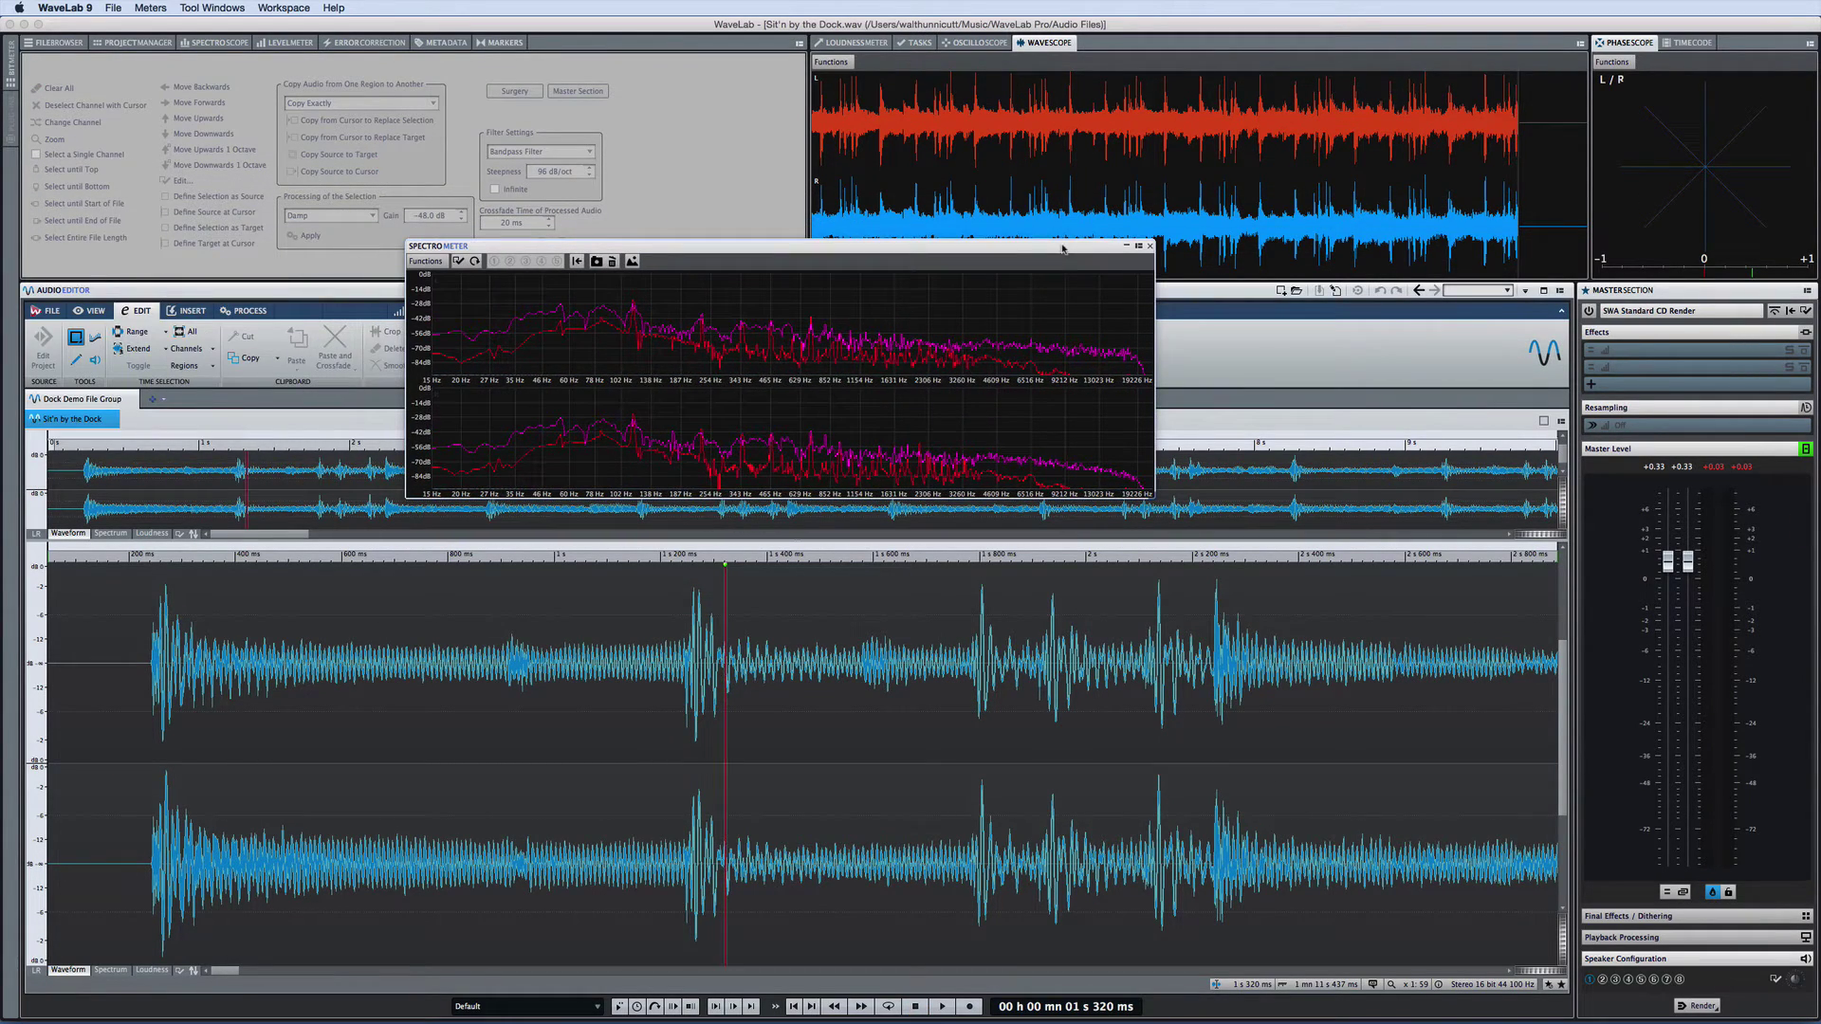
Step: Collapse the floating Spectrometer to its title bar, move it over the audio editor, and expand it
{"action": "double_click", "coordinate": [675, 249]}
{"action": "left_click_drag", "start_coordinate": [674, 248], "coordinate": [680, 676]}
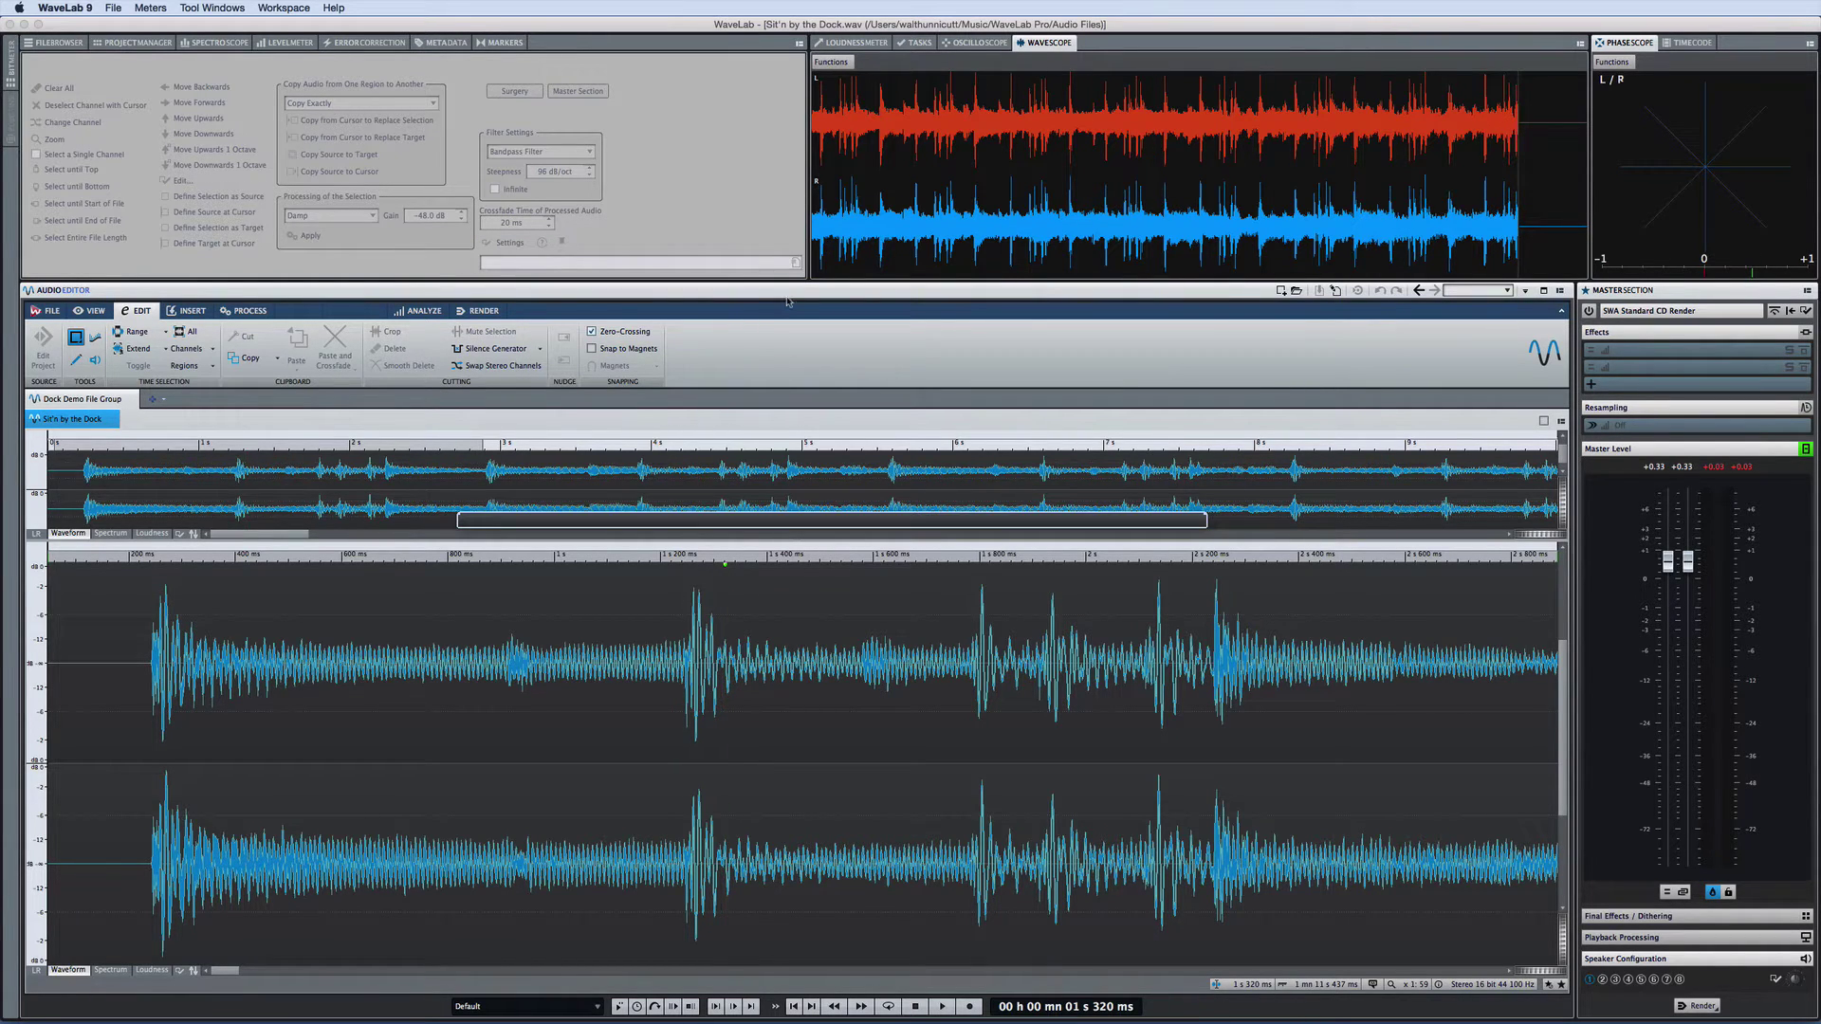
{"action": "left_click_drag", "start_coordinate": [807, 506], "coordinate": [776, 264]}
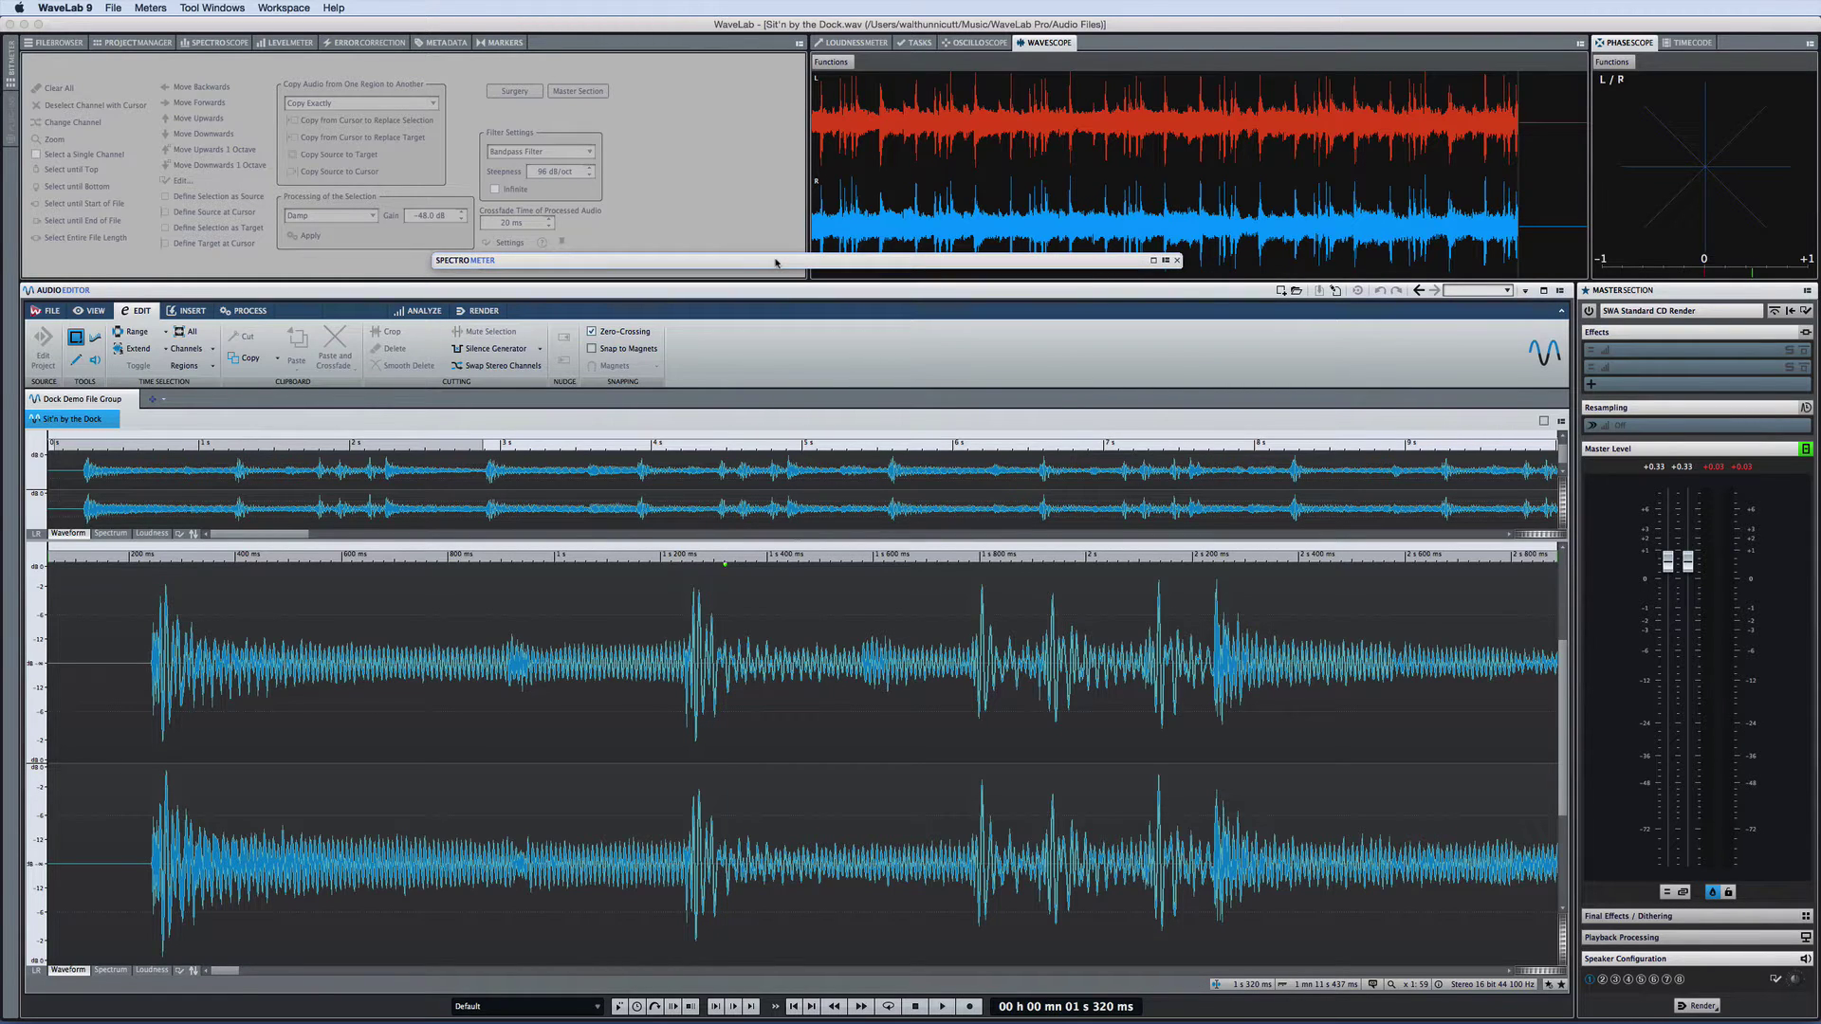
{"action": "double_click", "coordinate": [776, 263]}
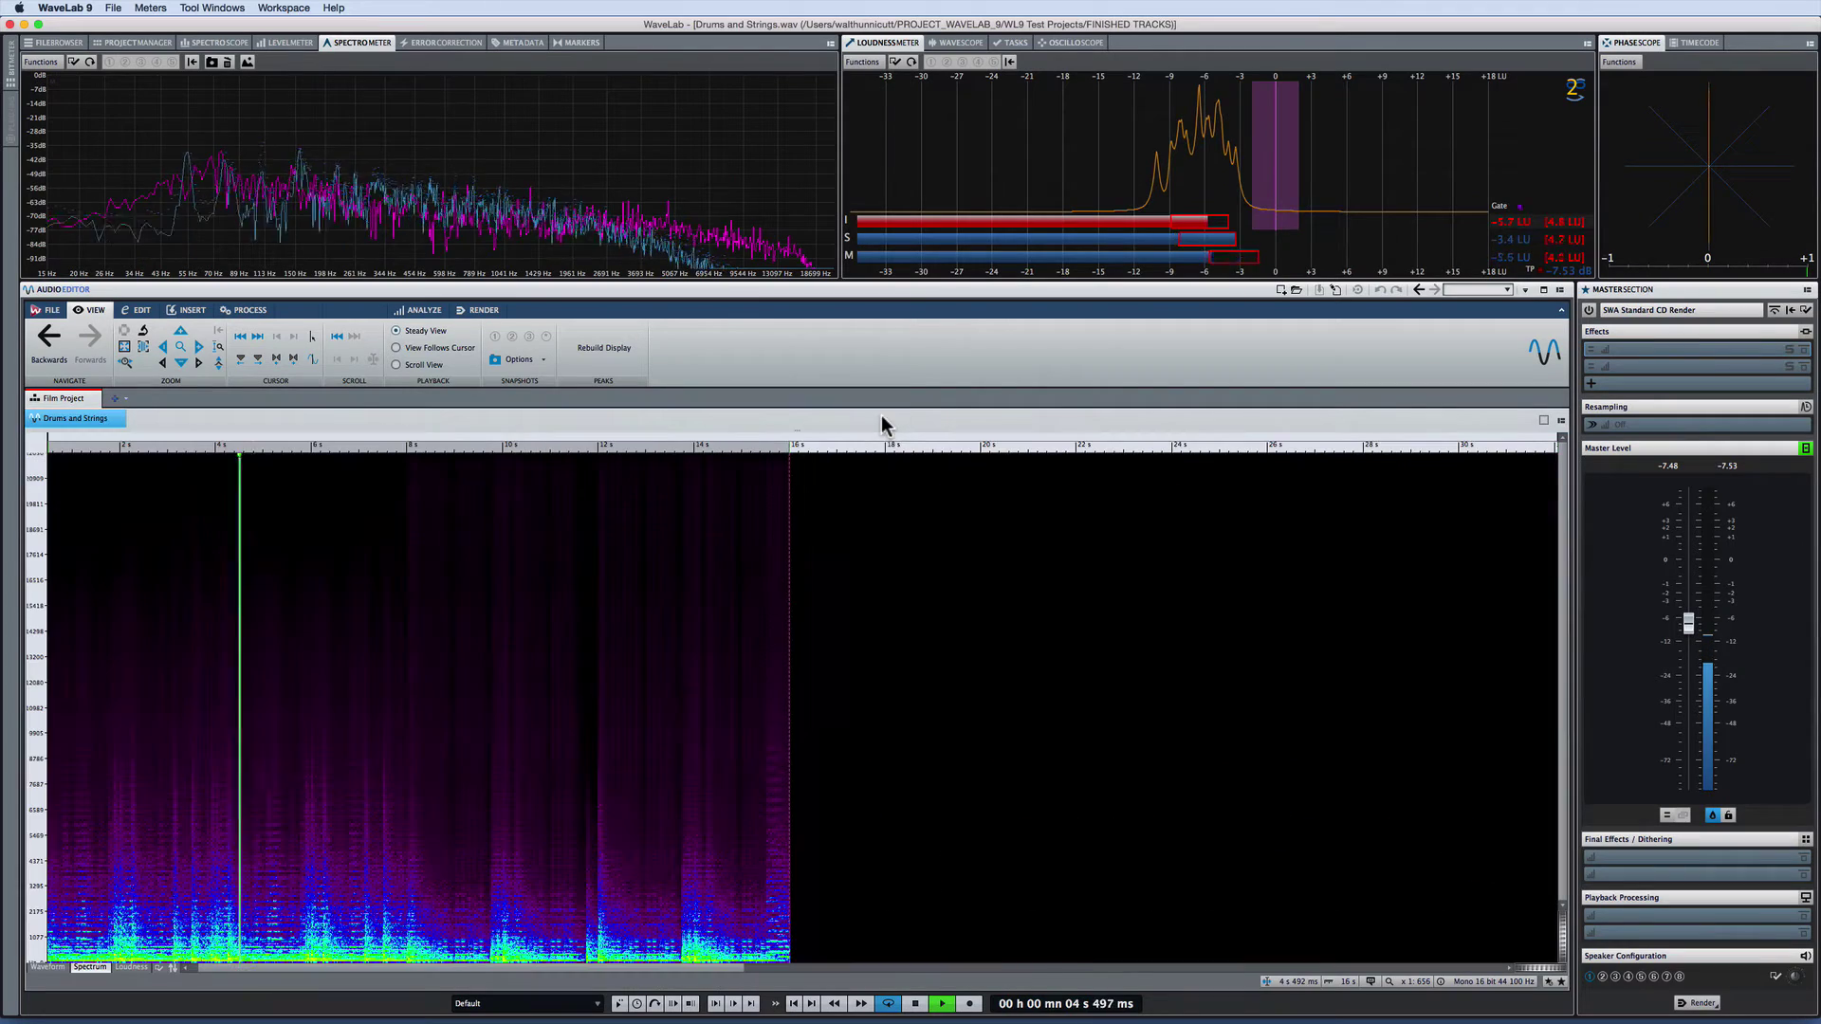
Step: Toggle the WL Theme 2 pane between full size and the split layout
{"action": "double_click", "coordinate": [54, 420]}
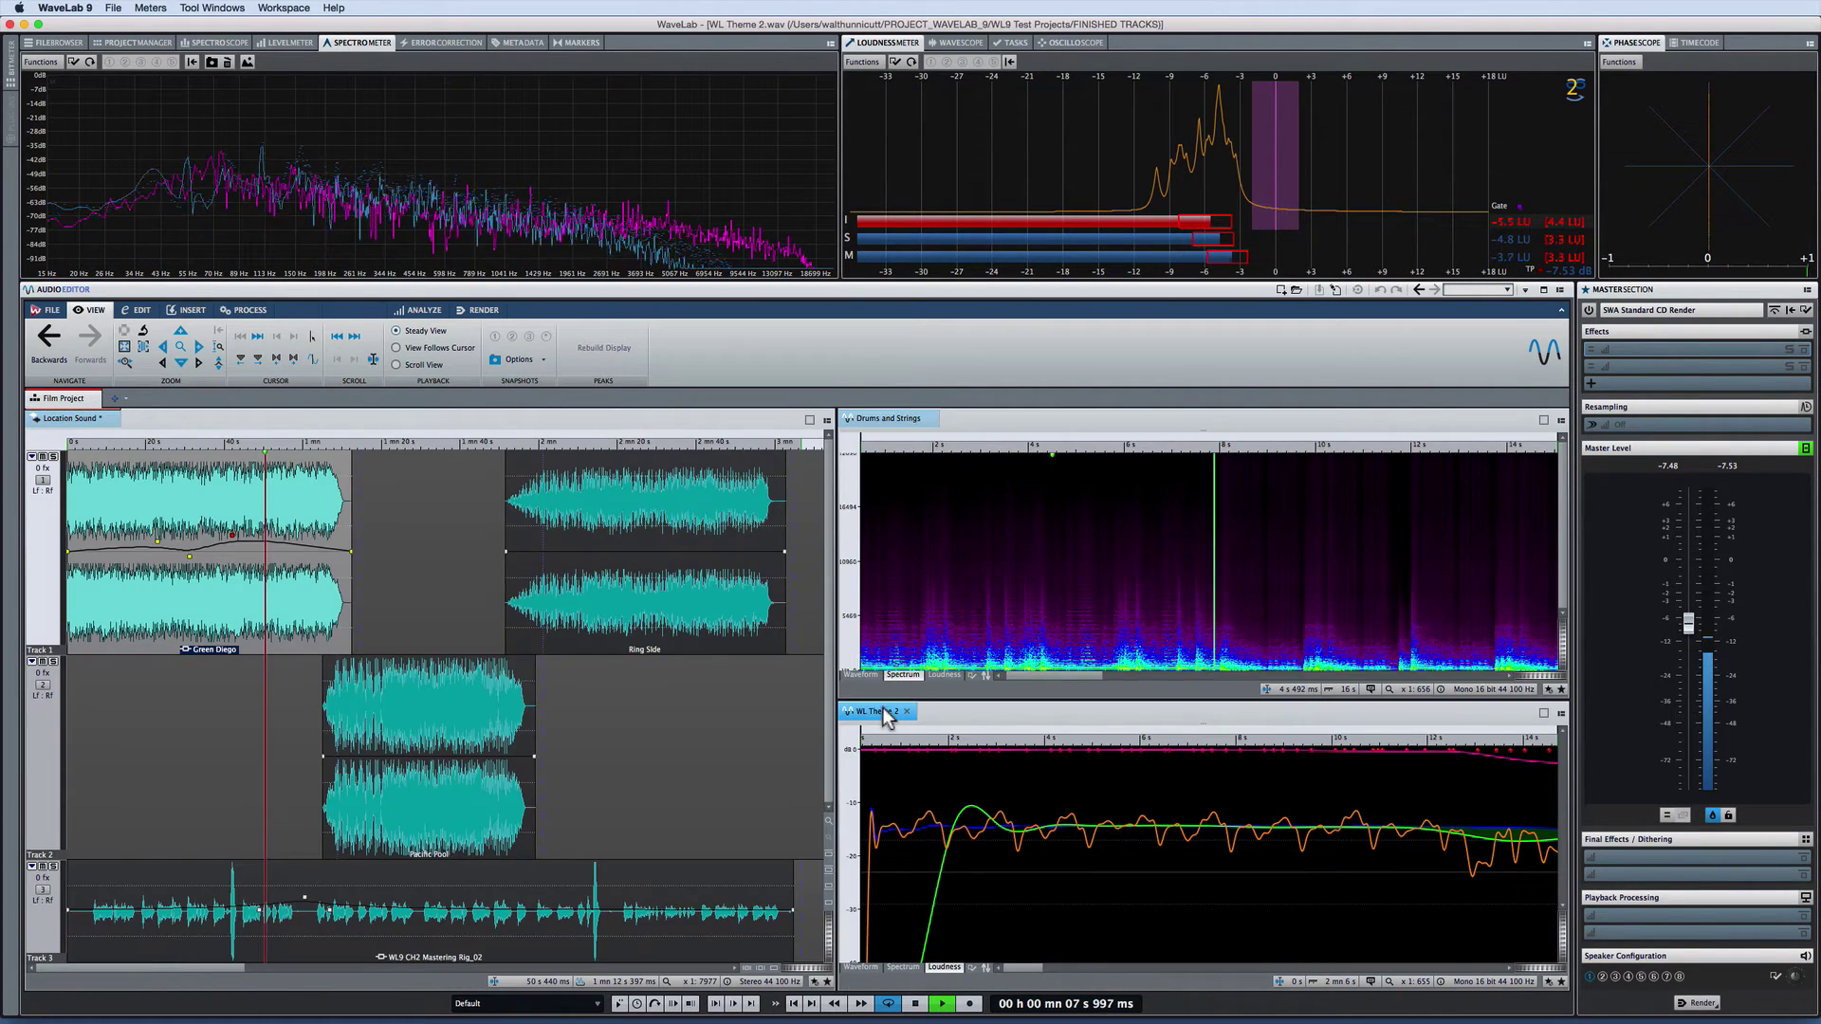
{"action": "double_click", "coordinate": [878, 711]}
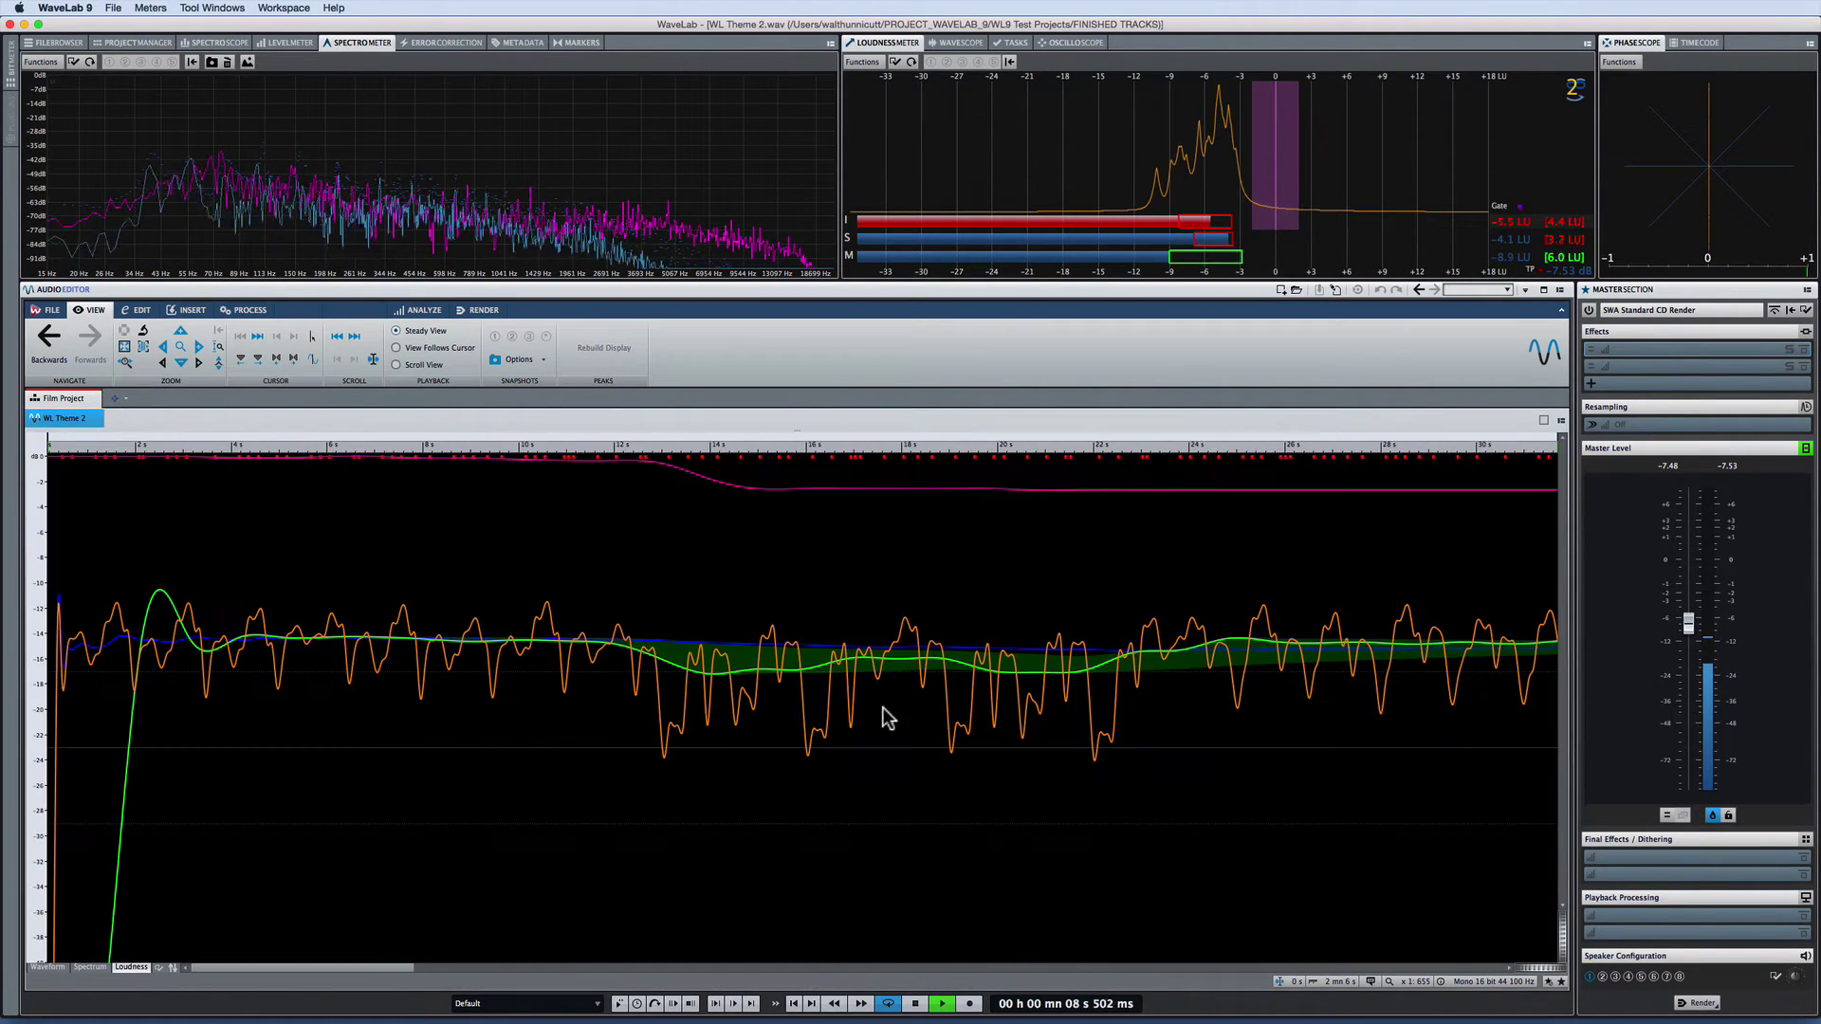
{"action": "double_click", "coordinate": [66, 420]}
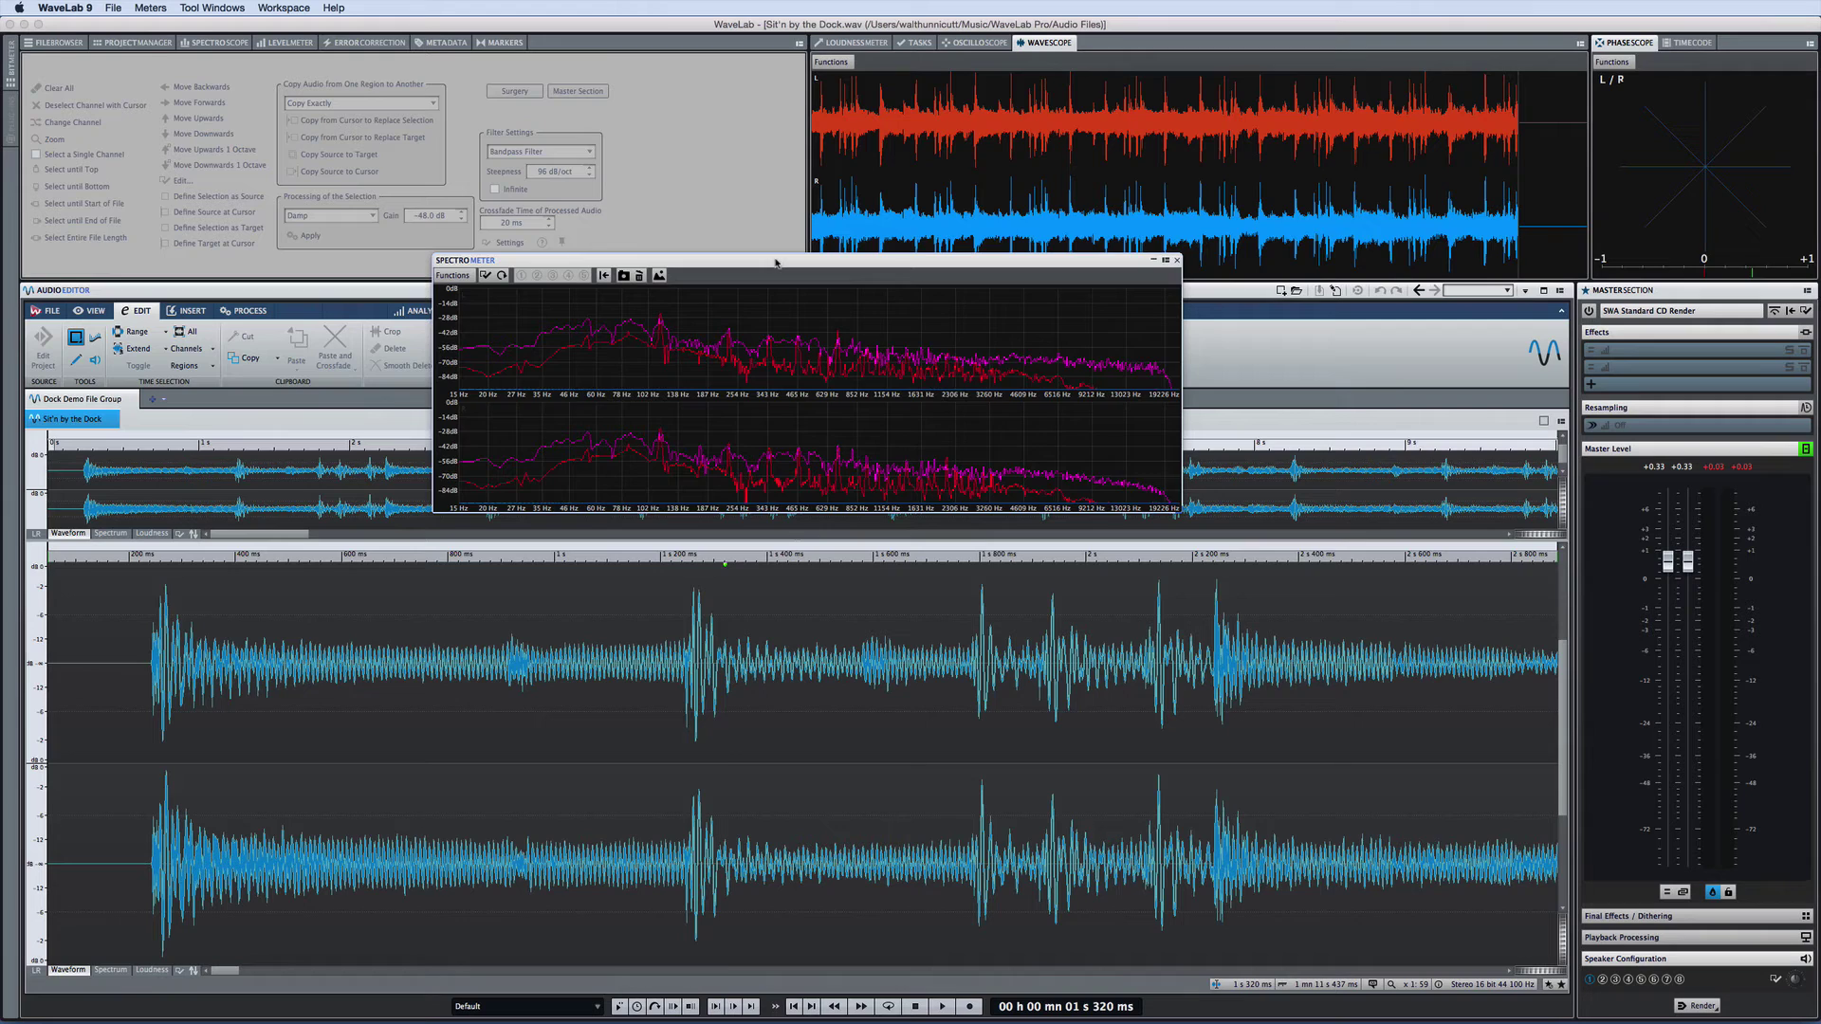
Step: Dock the Spectrometer on the left docking guide as a slide-out tab and open it
{"action": "mouse_move", "coordinate": [775, 263]}
{"action": "left_mouse_down"}
{"action": "mouse_move", "coordinate": [707, 231]}
{"action": "mouse_move", "coordinate": [513, 214]}
{"action": "mouse_move", "coordinate": [380, 55]}
{"action": "mouse_move", "coordinate": [750, 113]}
{"action": "mouse_move", "coordinate": [1005, 71]}
{"action": "mouse_move", "coordinate": [918, 54]}
{"action": "mouse_move", "coordinate": [805, 123]}
{"action": "mouse_move", "coordinate": [65, 50]}
{"action": "left_mouse_up"}
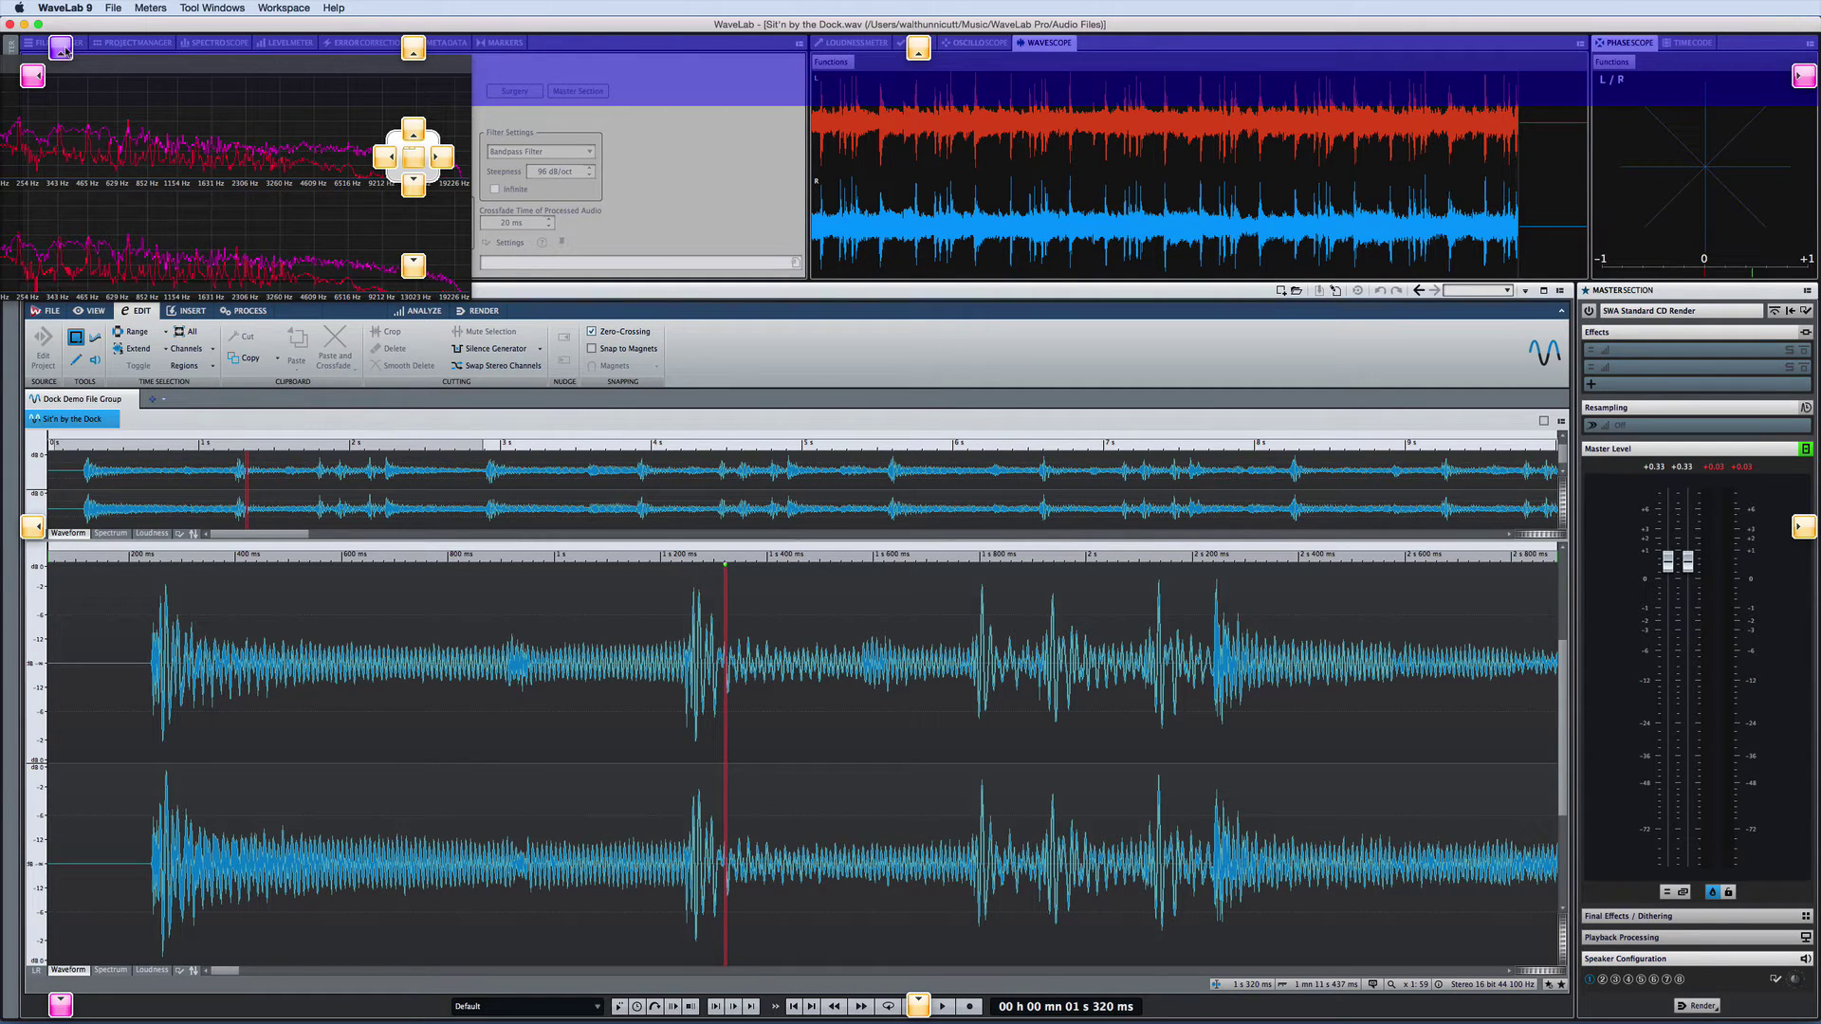
{"action": "left_click_drag", "start_coordinate": [64, 49], "coordinate": [62, 49]}
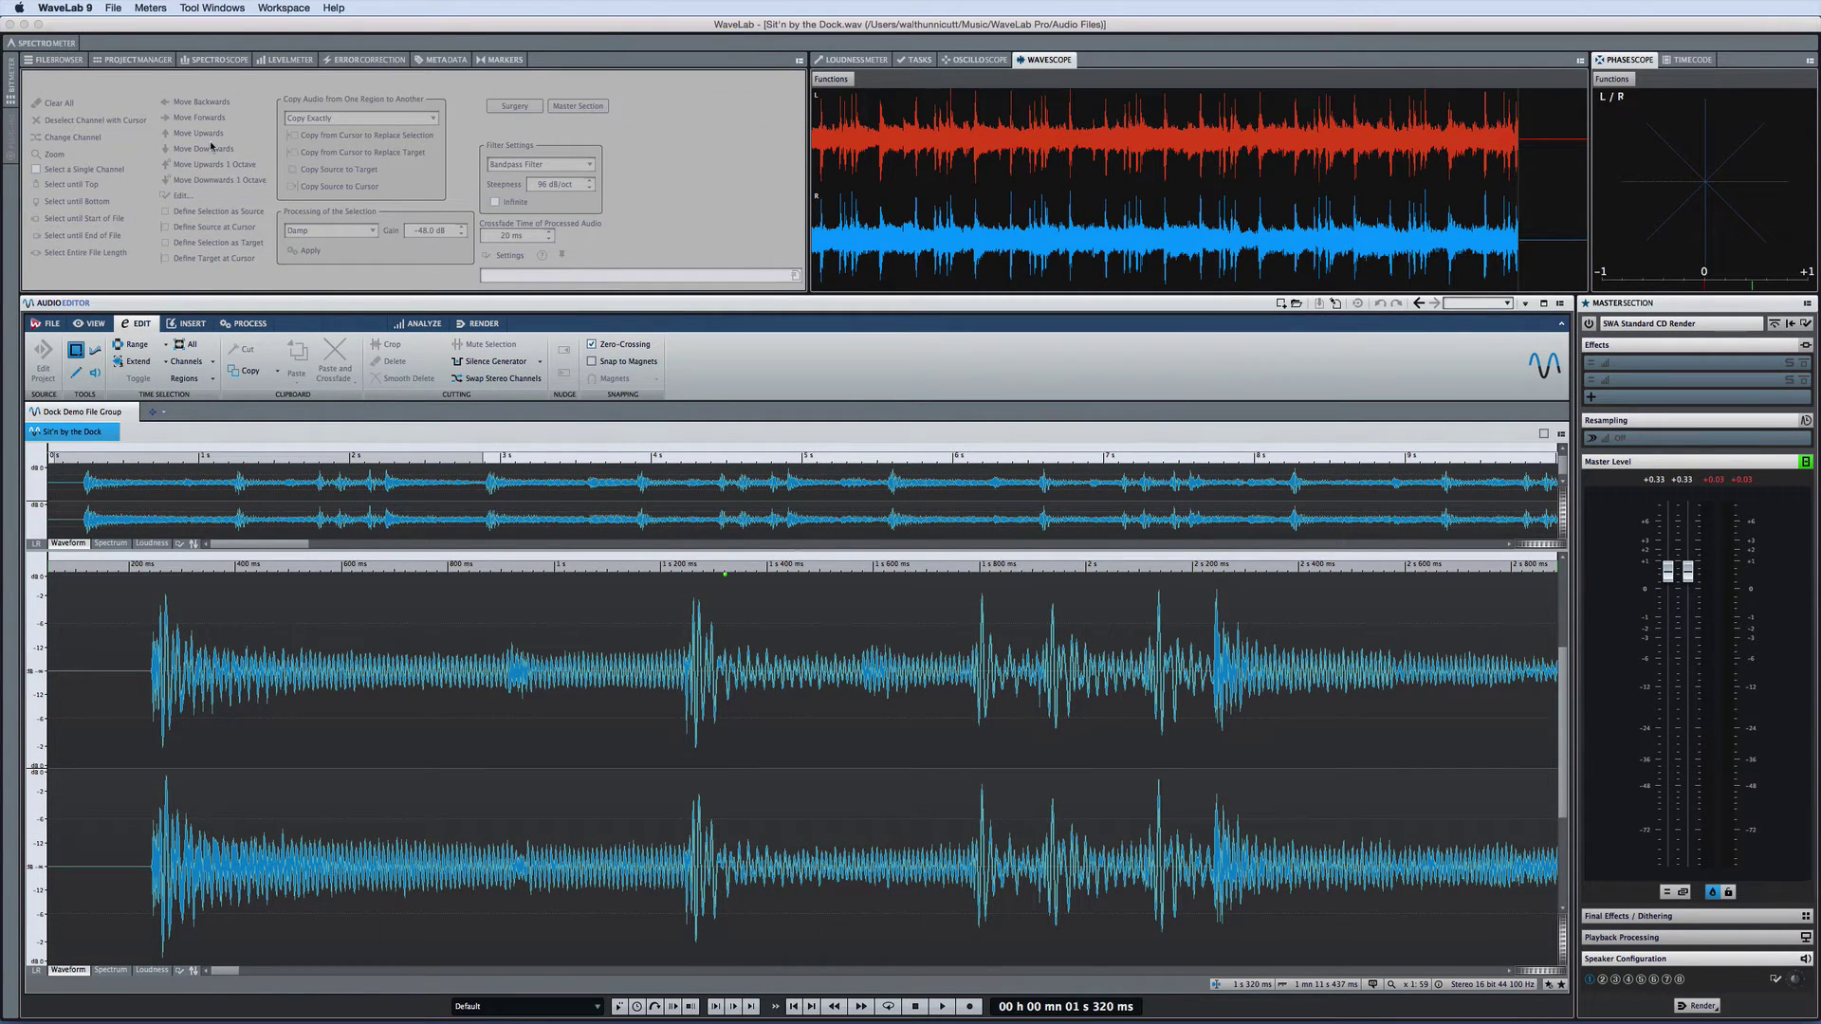
{"action": "left_click", "coordinate": [59, 44]}
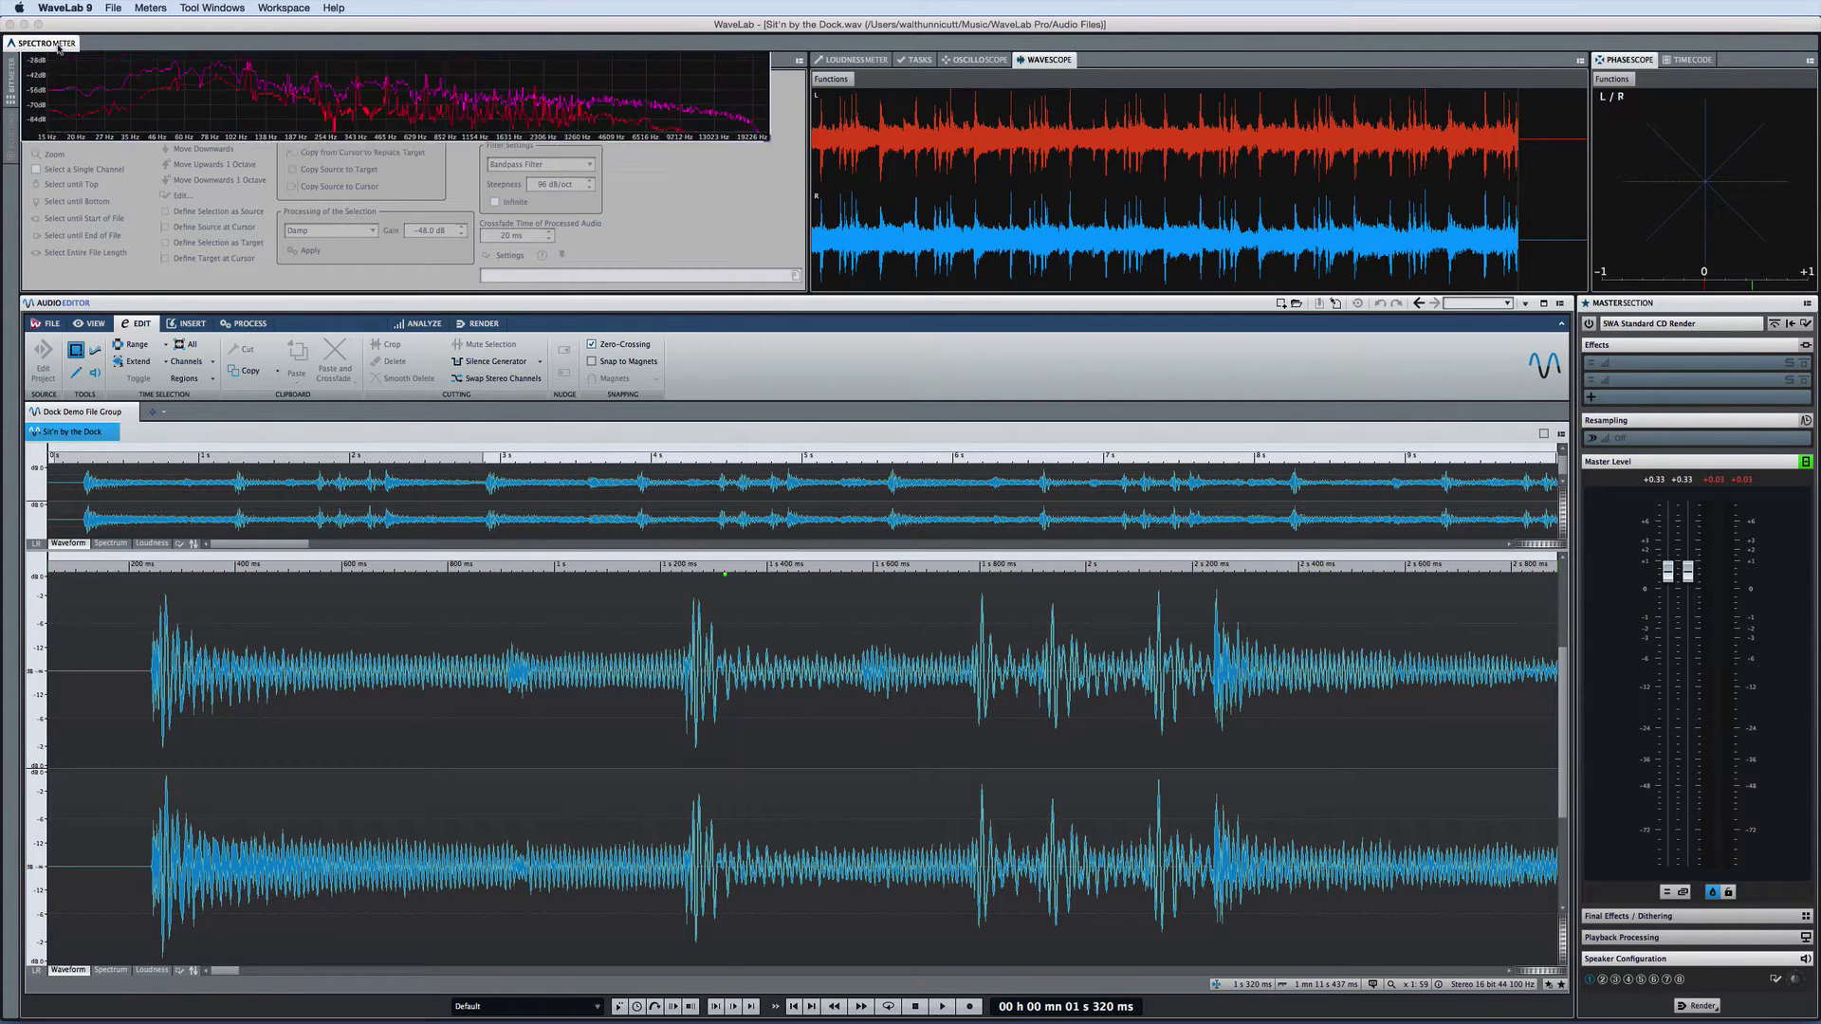
Step: Select all audio with Cmd+A, toggle the Spectrometer slide-out panel, then float it out
{"action": "key", "text": "super+a"}
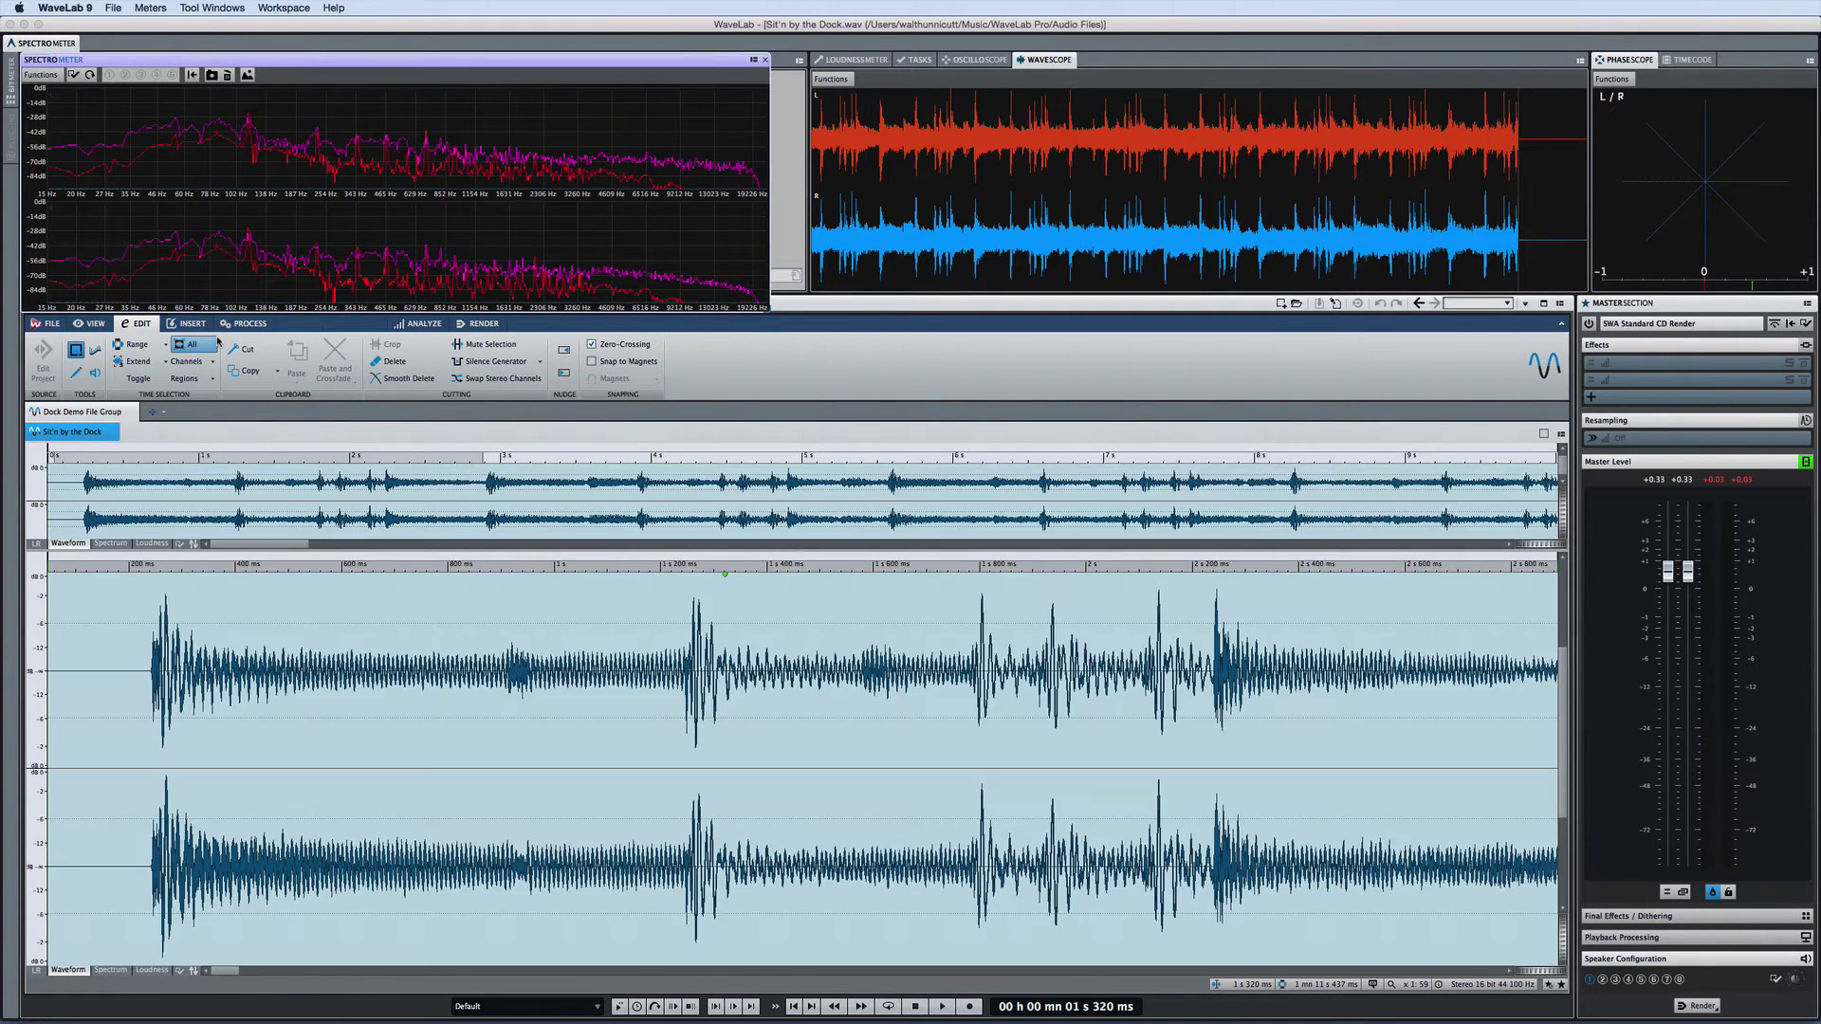
{"action": "left_click", "coordinate": [48, 45]}
{"action": "left_click", "coordinate": [50, 44]}
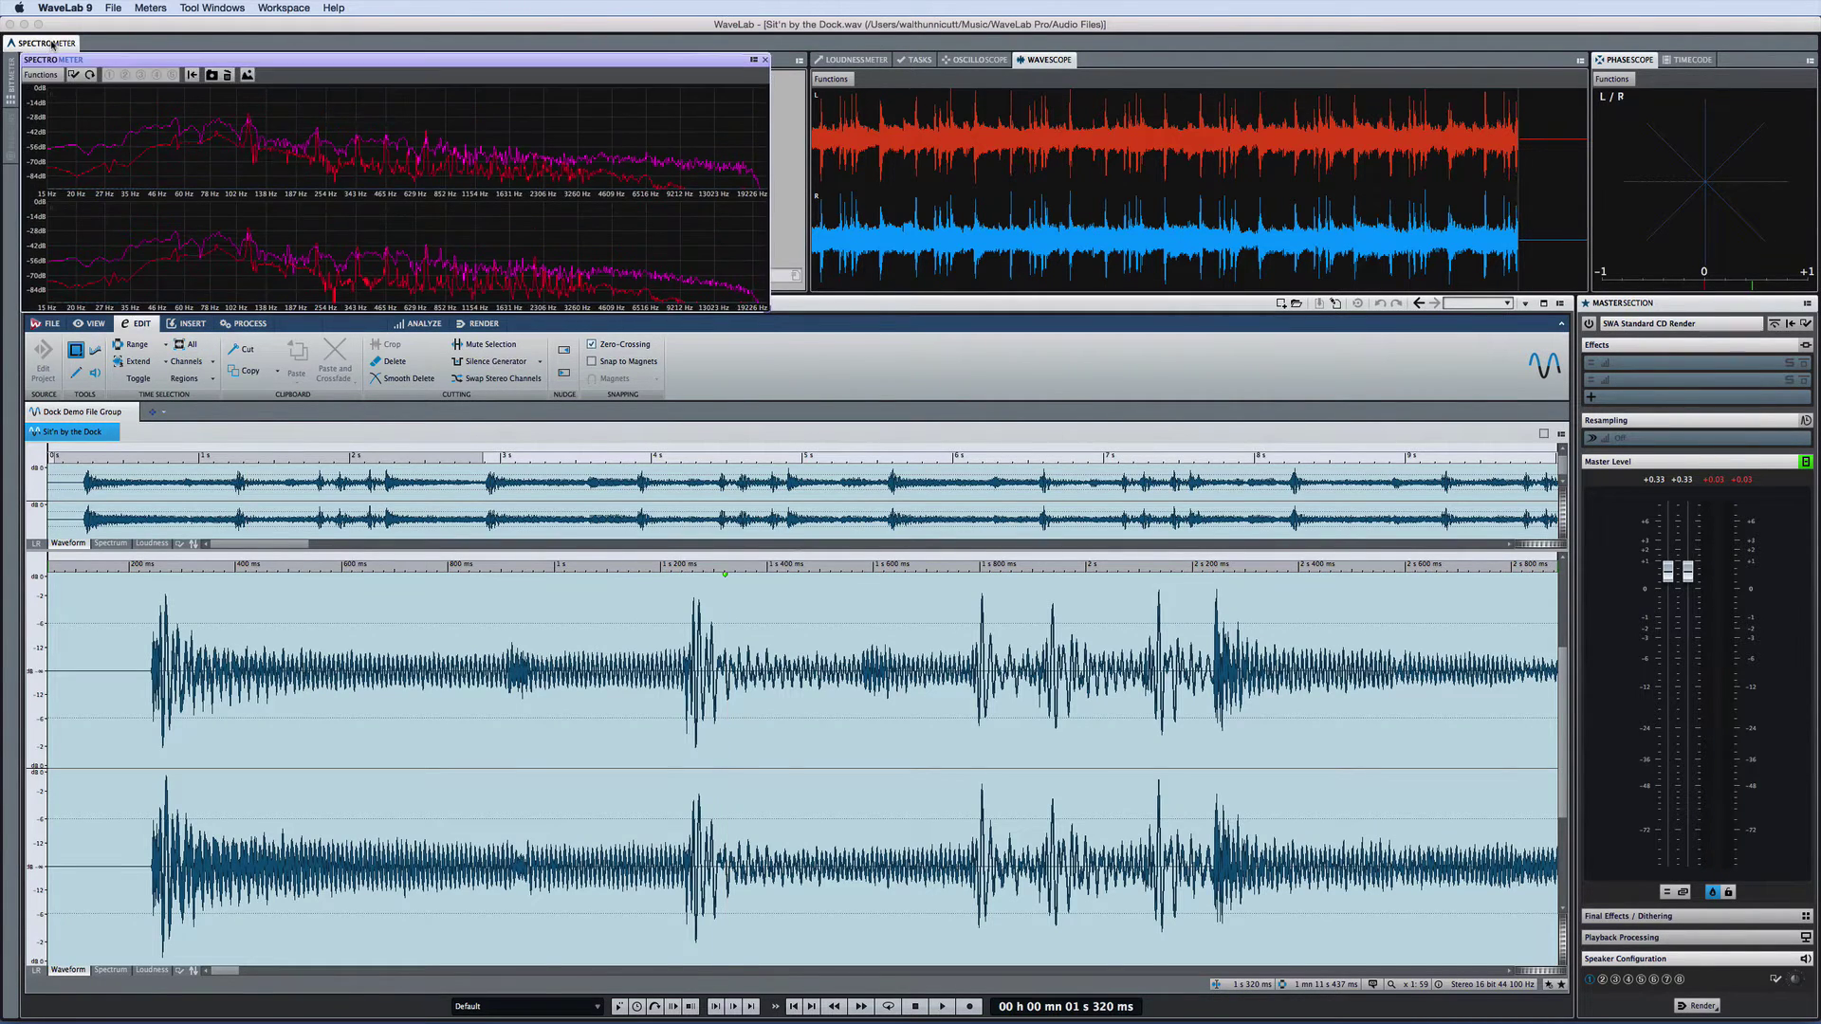
{"action": "left_click", "coordinate": [52, 44]}
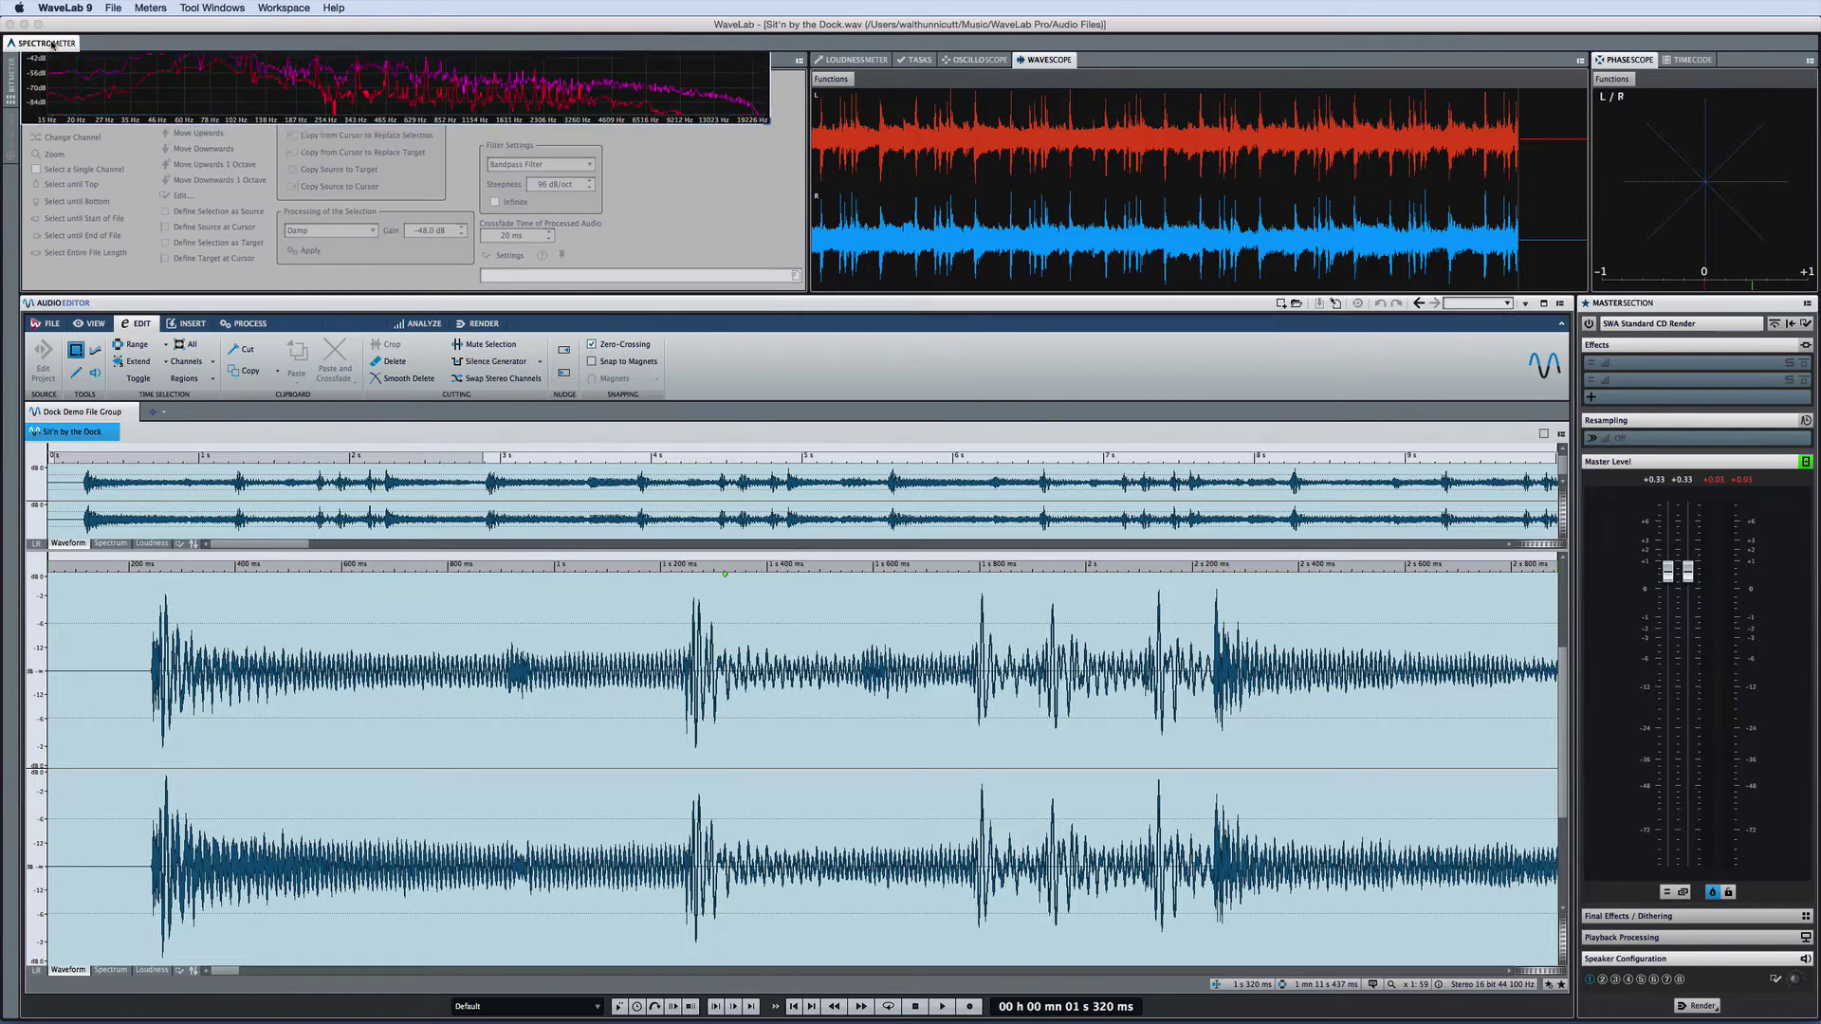
{"action": "left_click", "coordinate": [52, 45]}
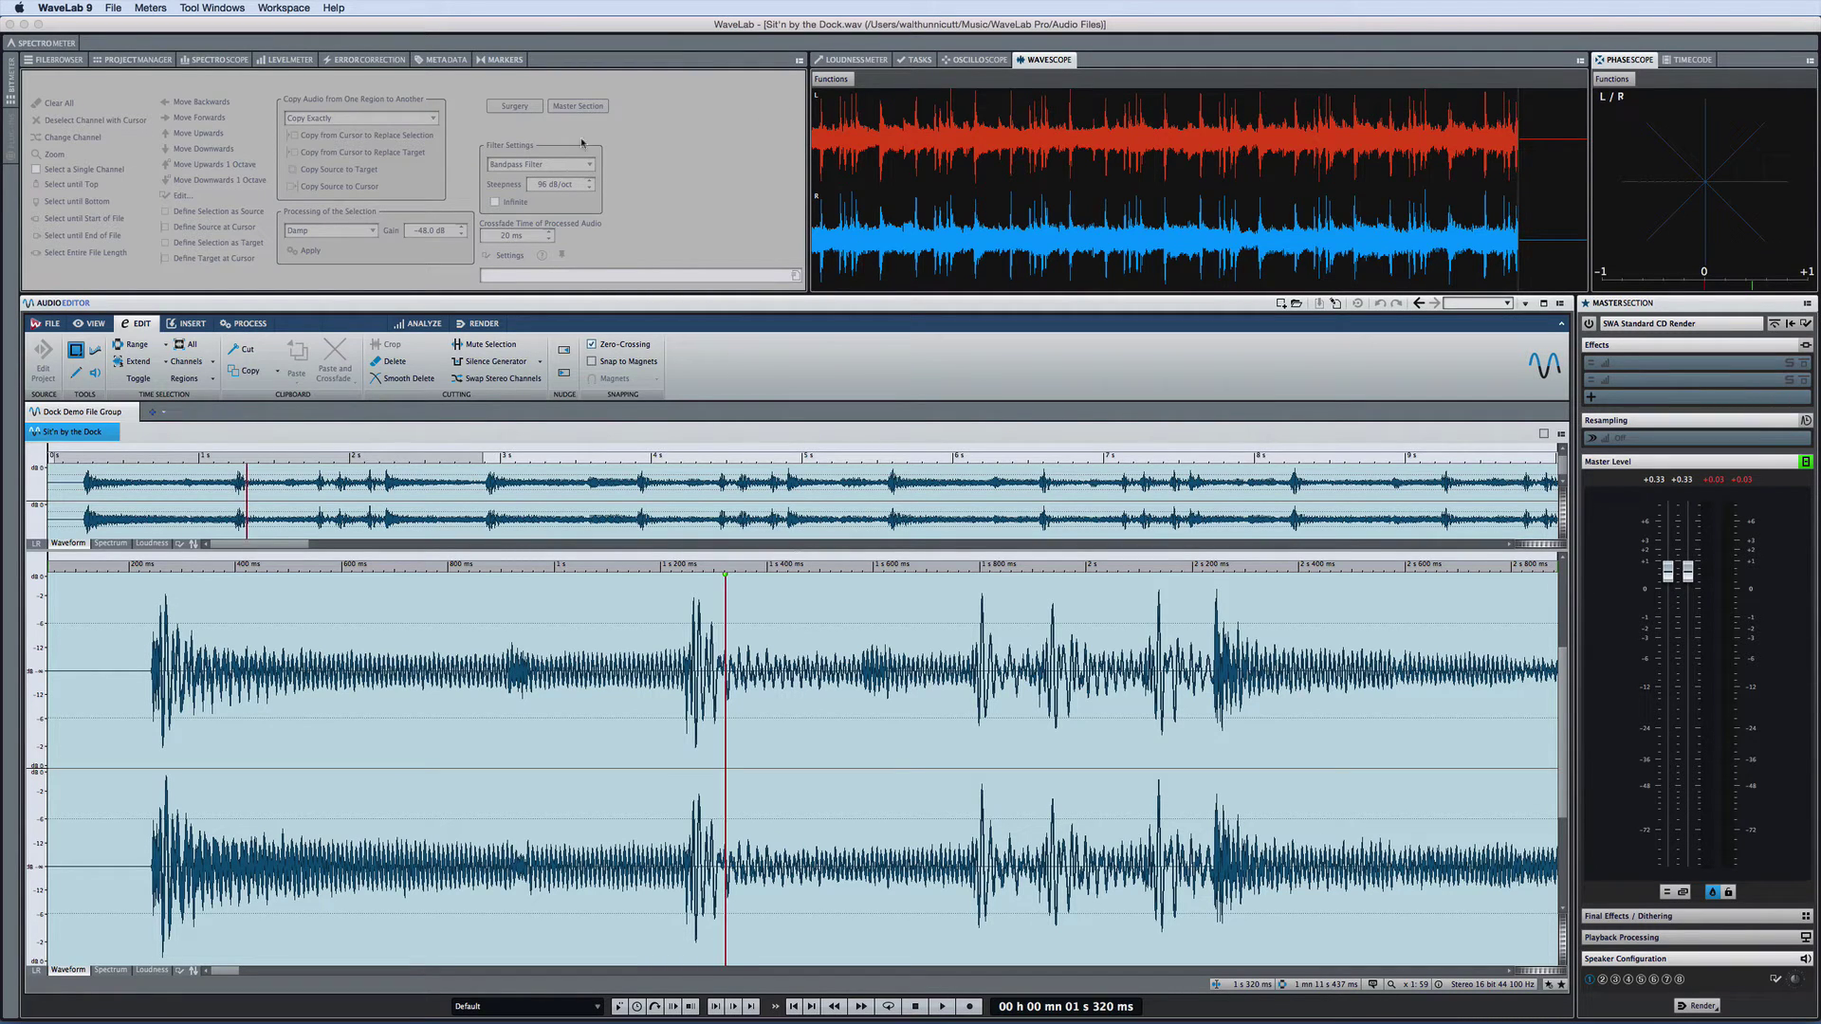
{"action": "mouse_move", "coordinate": [11, 76]}
{"action": "left_click_drag", "start_coordinate": [47, 43], "coordinate": [835, 367]}
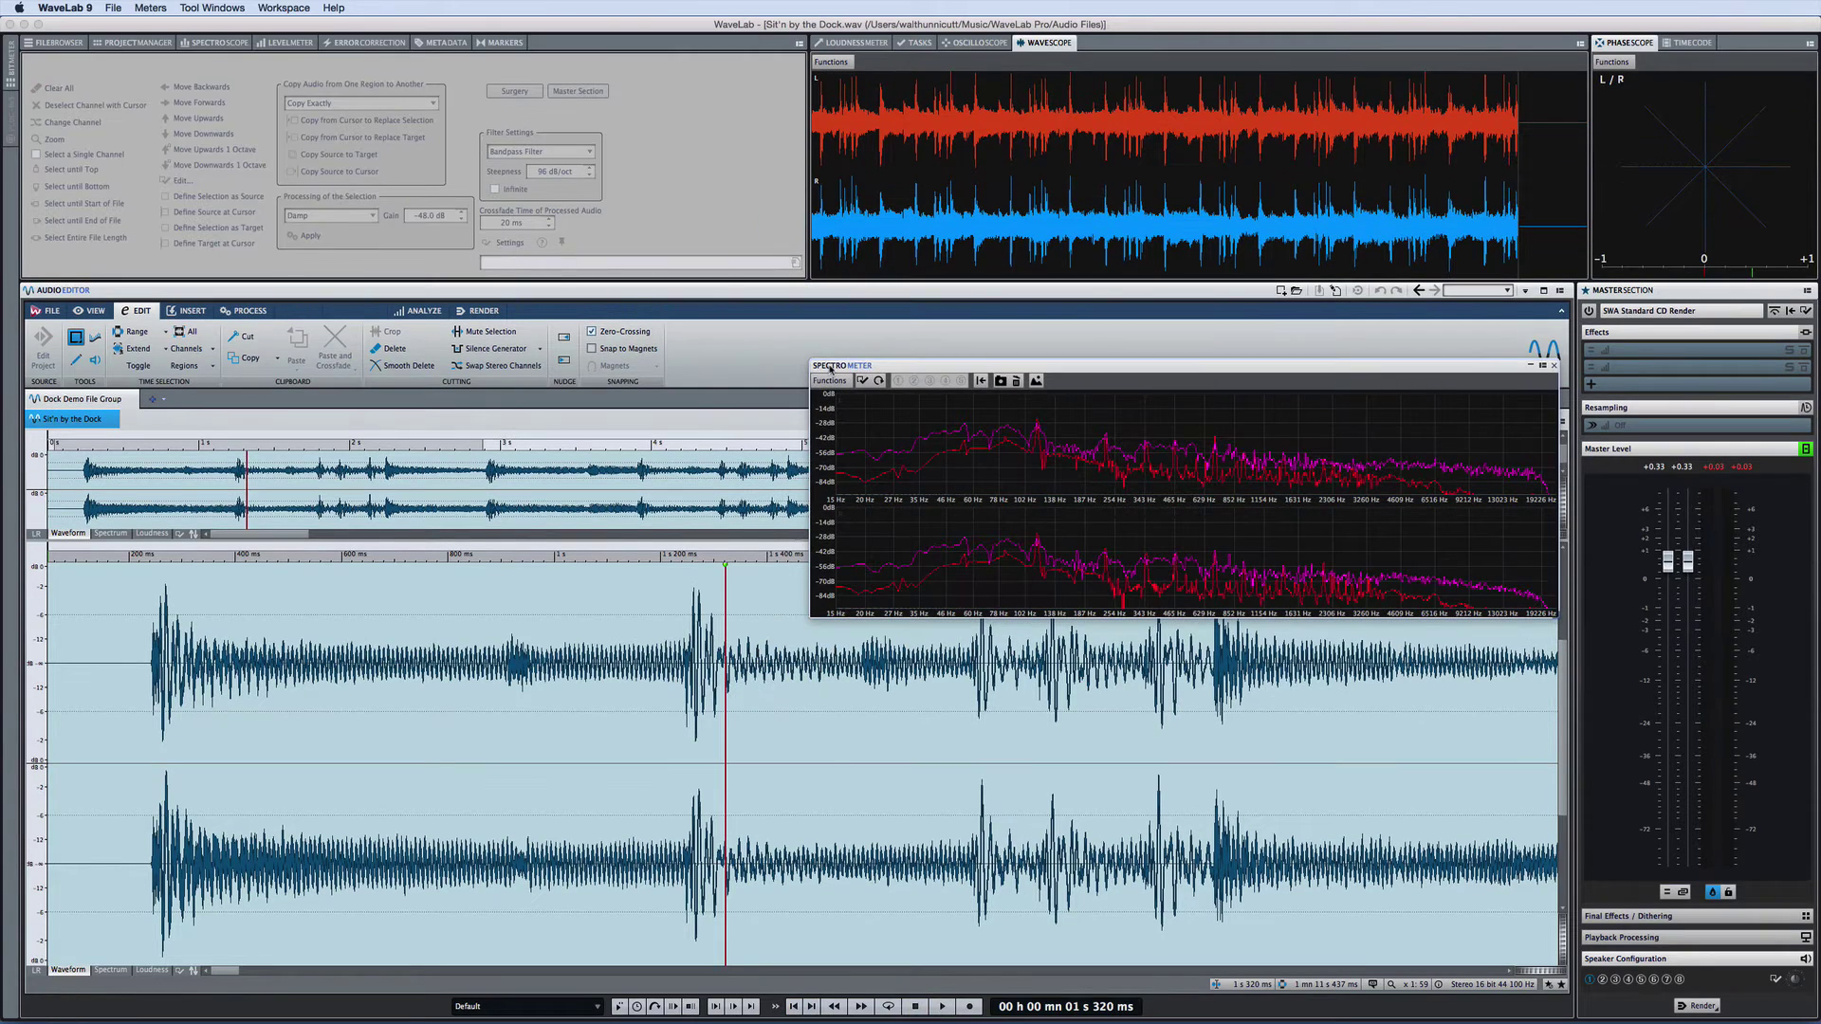
Step: Move the Spectrometer through several docks and finally add it to the top tool-tab group
{"action": "left_click_drag", "start_coordinate": [1081, 371], "coordinate": [34, 77]}
{"action": "left_click", "coordinate": [8, 180]}
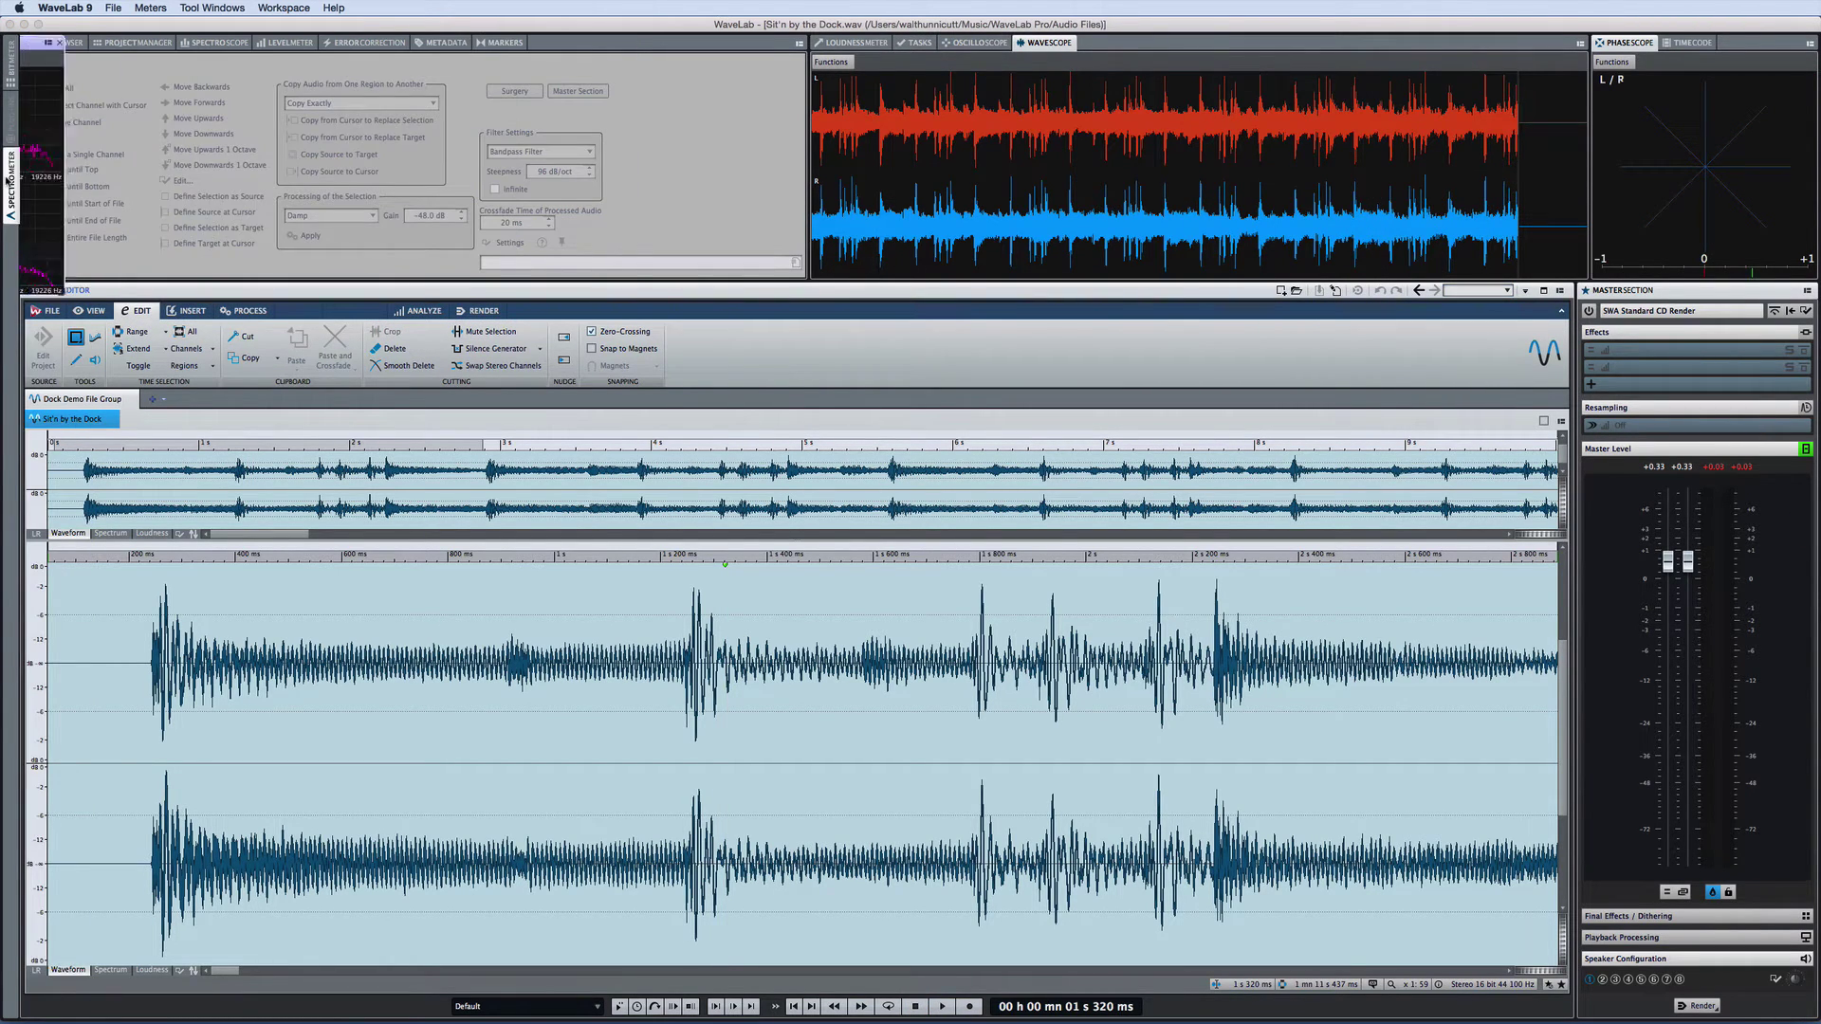
{"action": "left_click_drag", "start_coordinate": [8, 182], "coordinate": [412, 264]}
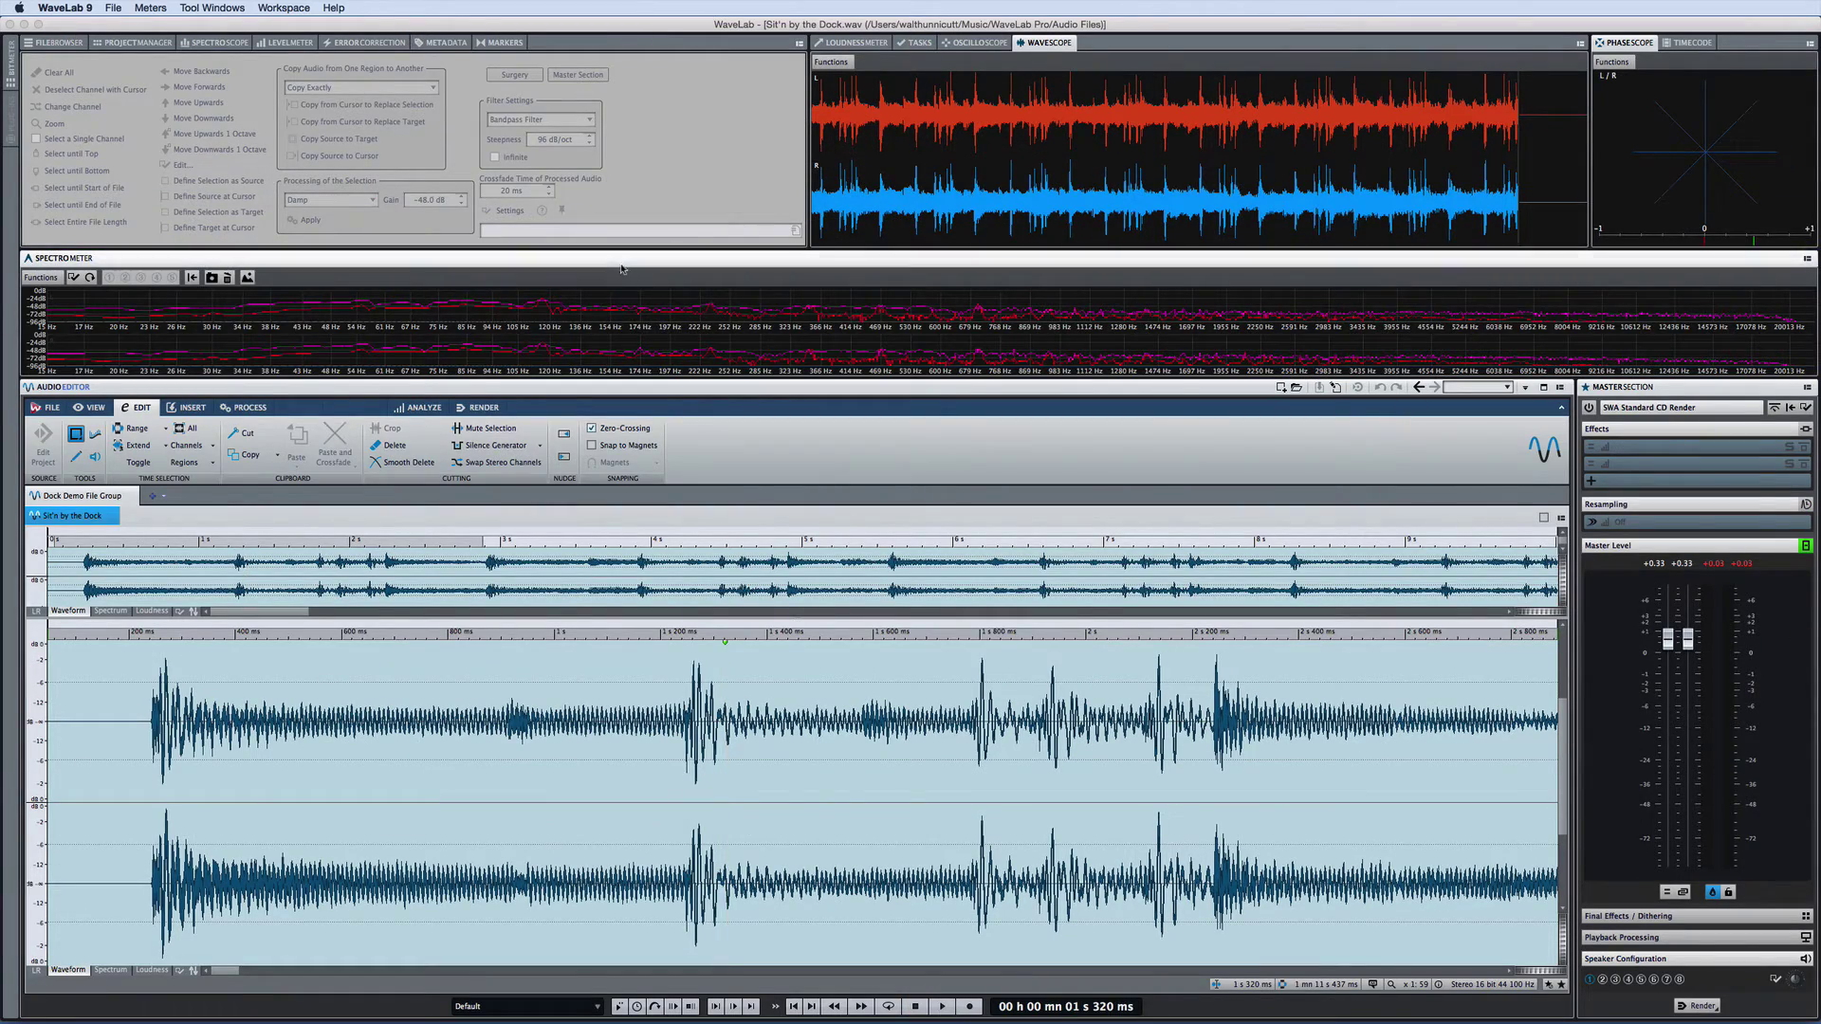
{"action": "left_click_drag", "start_coordinate": [627, 273], "coordinate": [416, 156]}
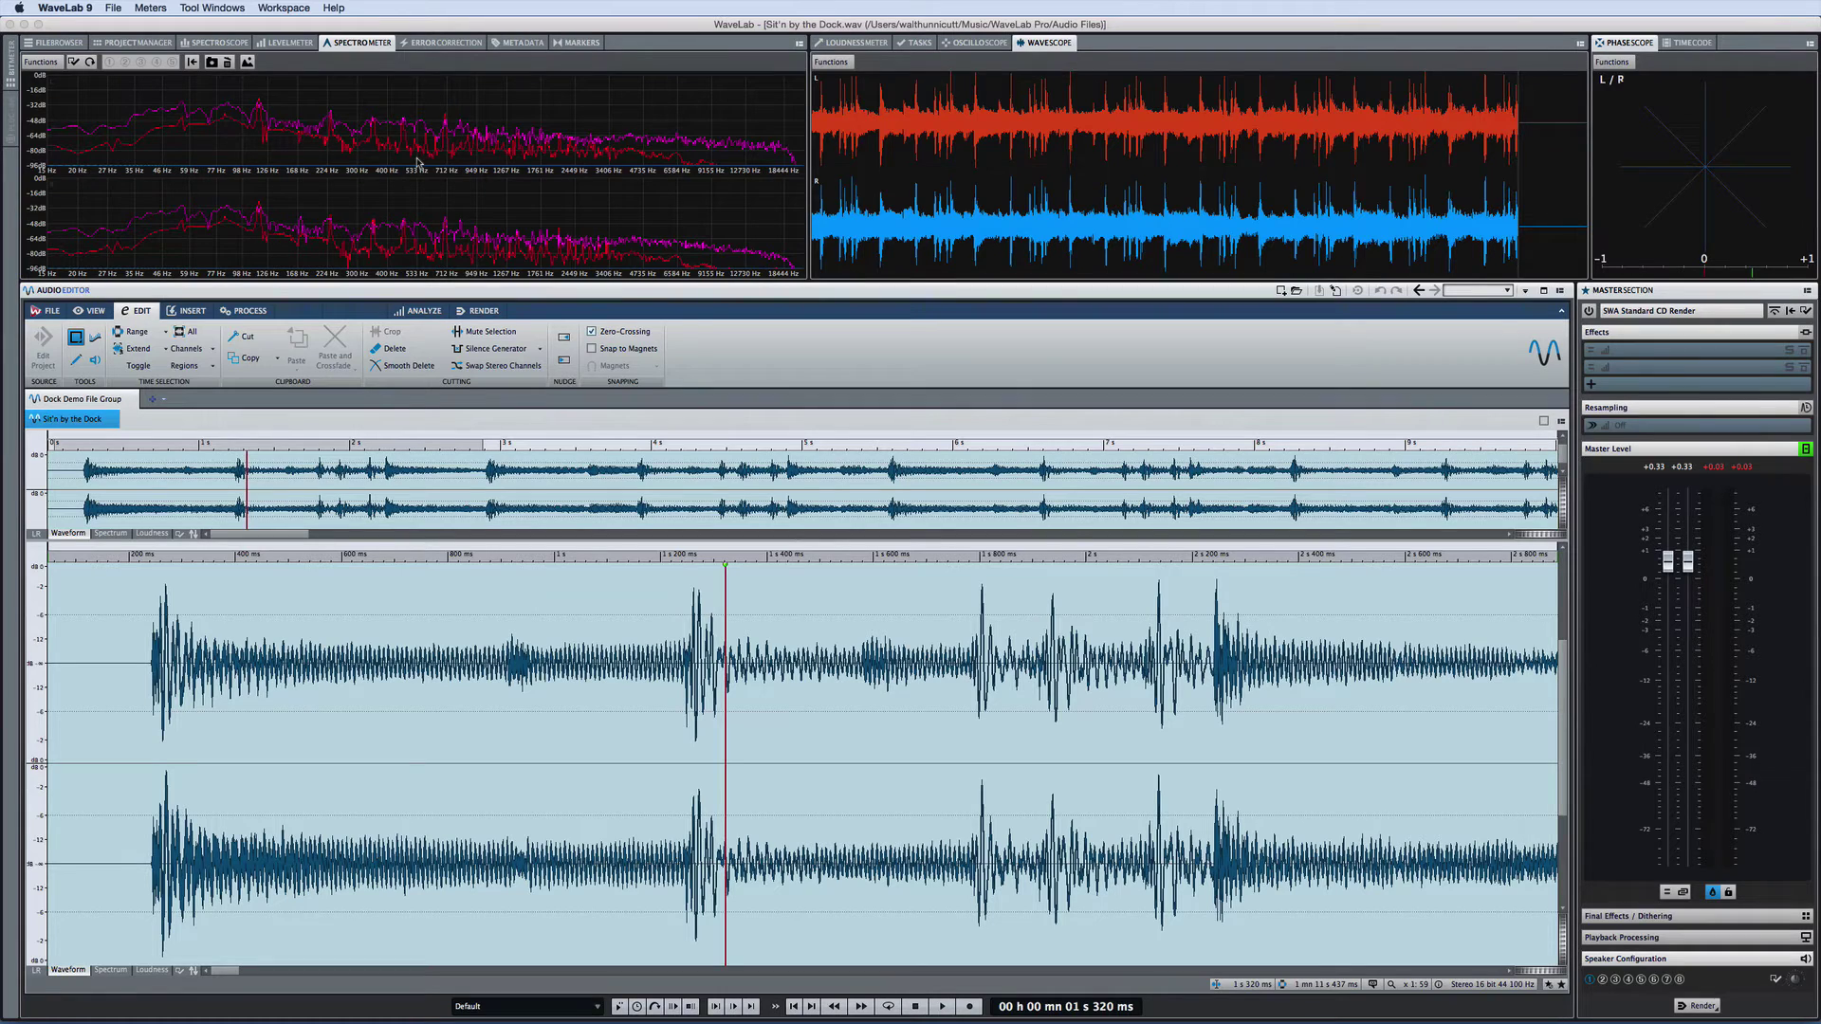
{"action": "left_click_drag", "start_coordinate": [376, 44], "coordinate": [593, 49]}
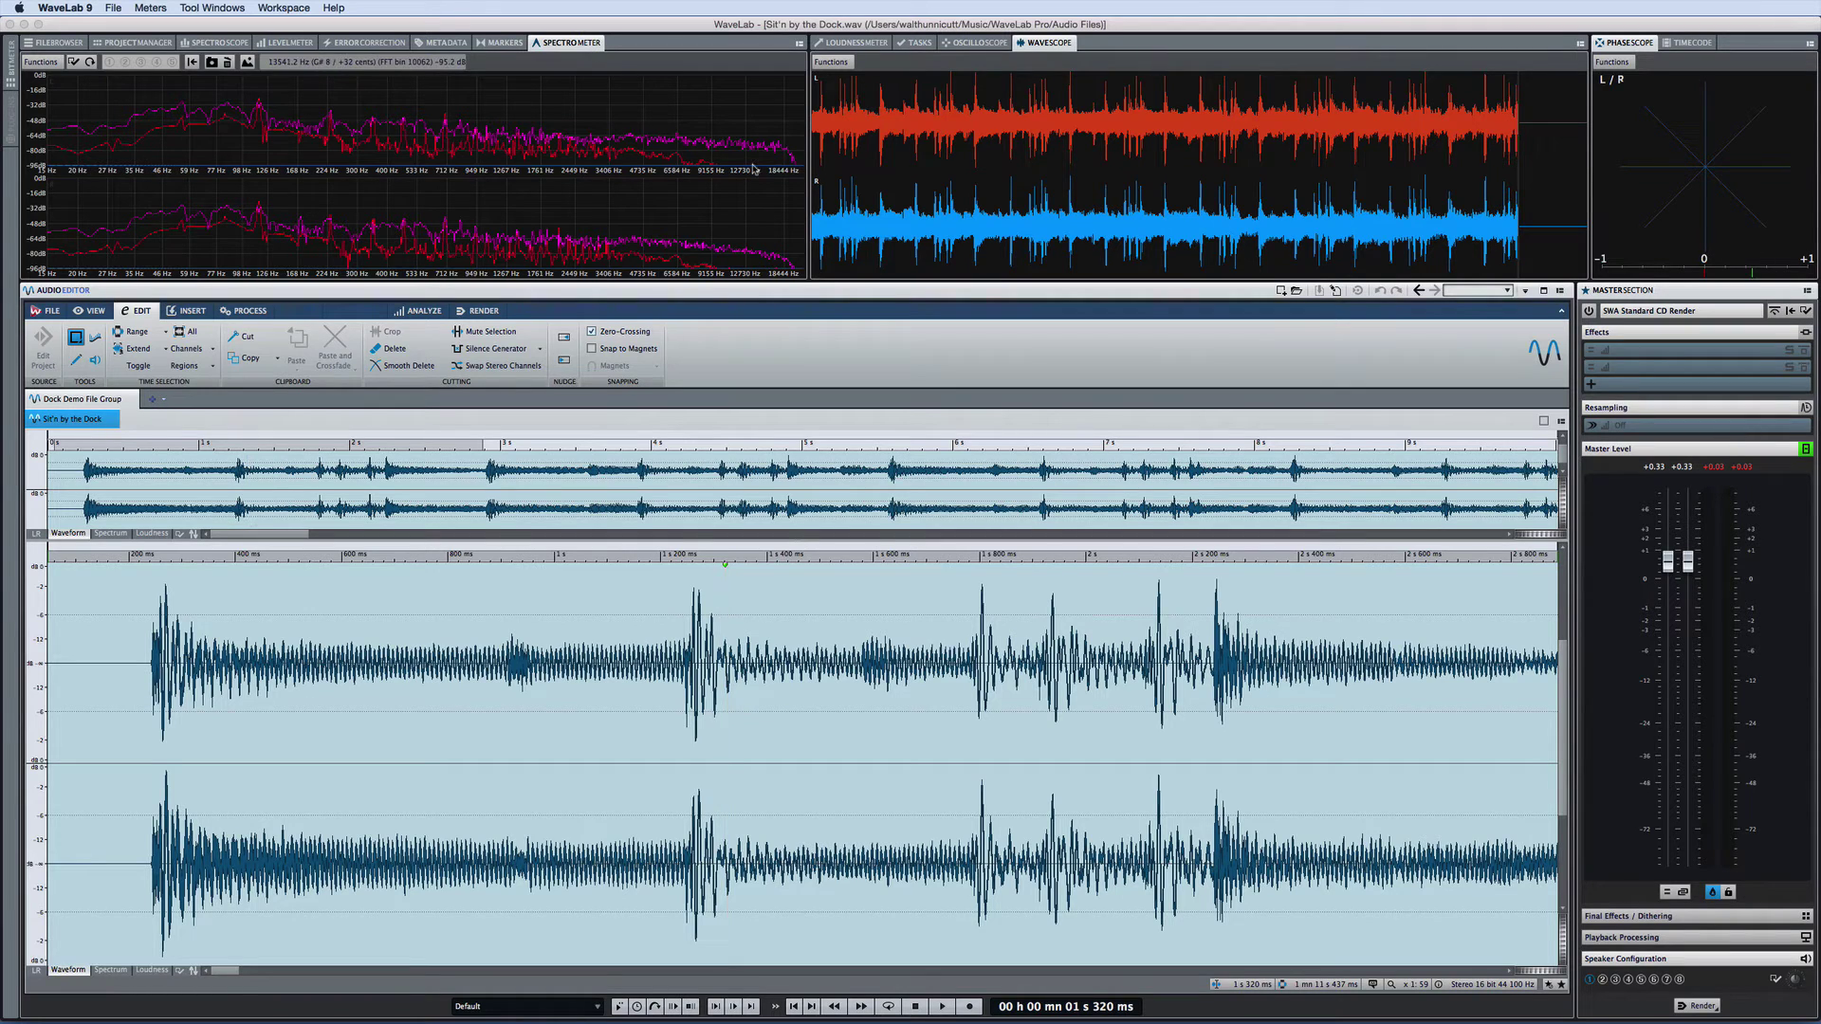
Step: Create a new Control Window holding Oscilloscope, Timecode, Wavescope and Spectroscope
{"action": "left_click", "coordinate": [271, 6]}
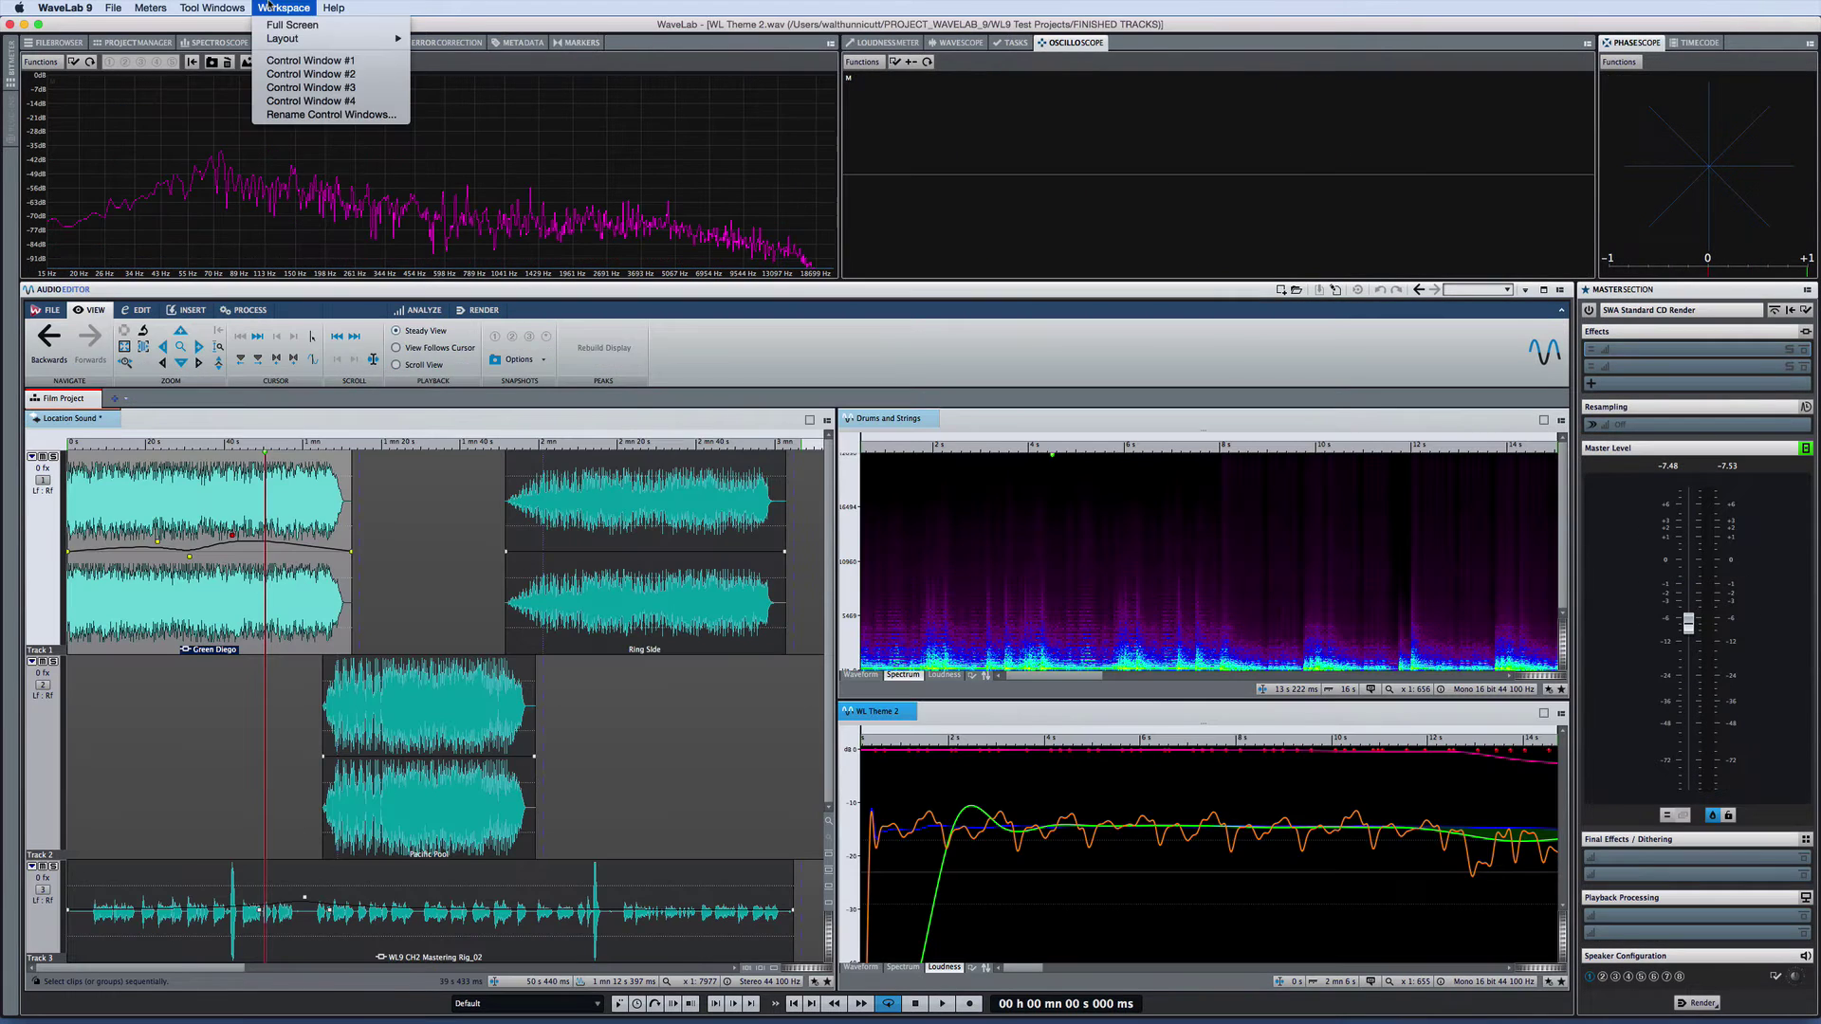
{"action": "left_click", "coordinate": [273, 60]}
{"action": "left_click_drag", "start_coordinate": [1068, 43], "coordinate": [484, 353]}
{"action": "left_click_drag", "start_coordinate": [1700, 43], "coordinate": [721, 361]}
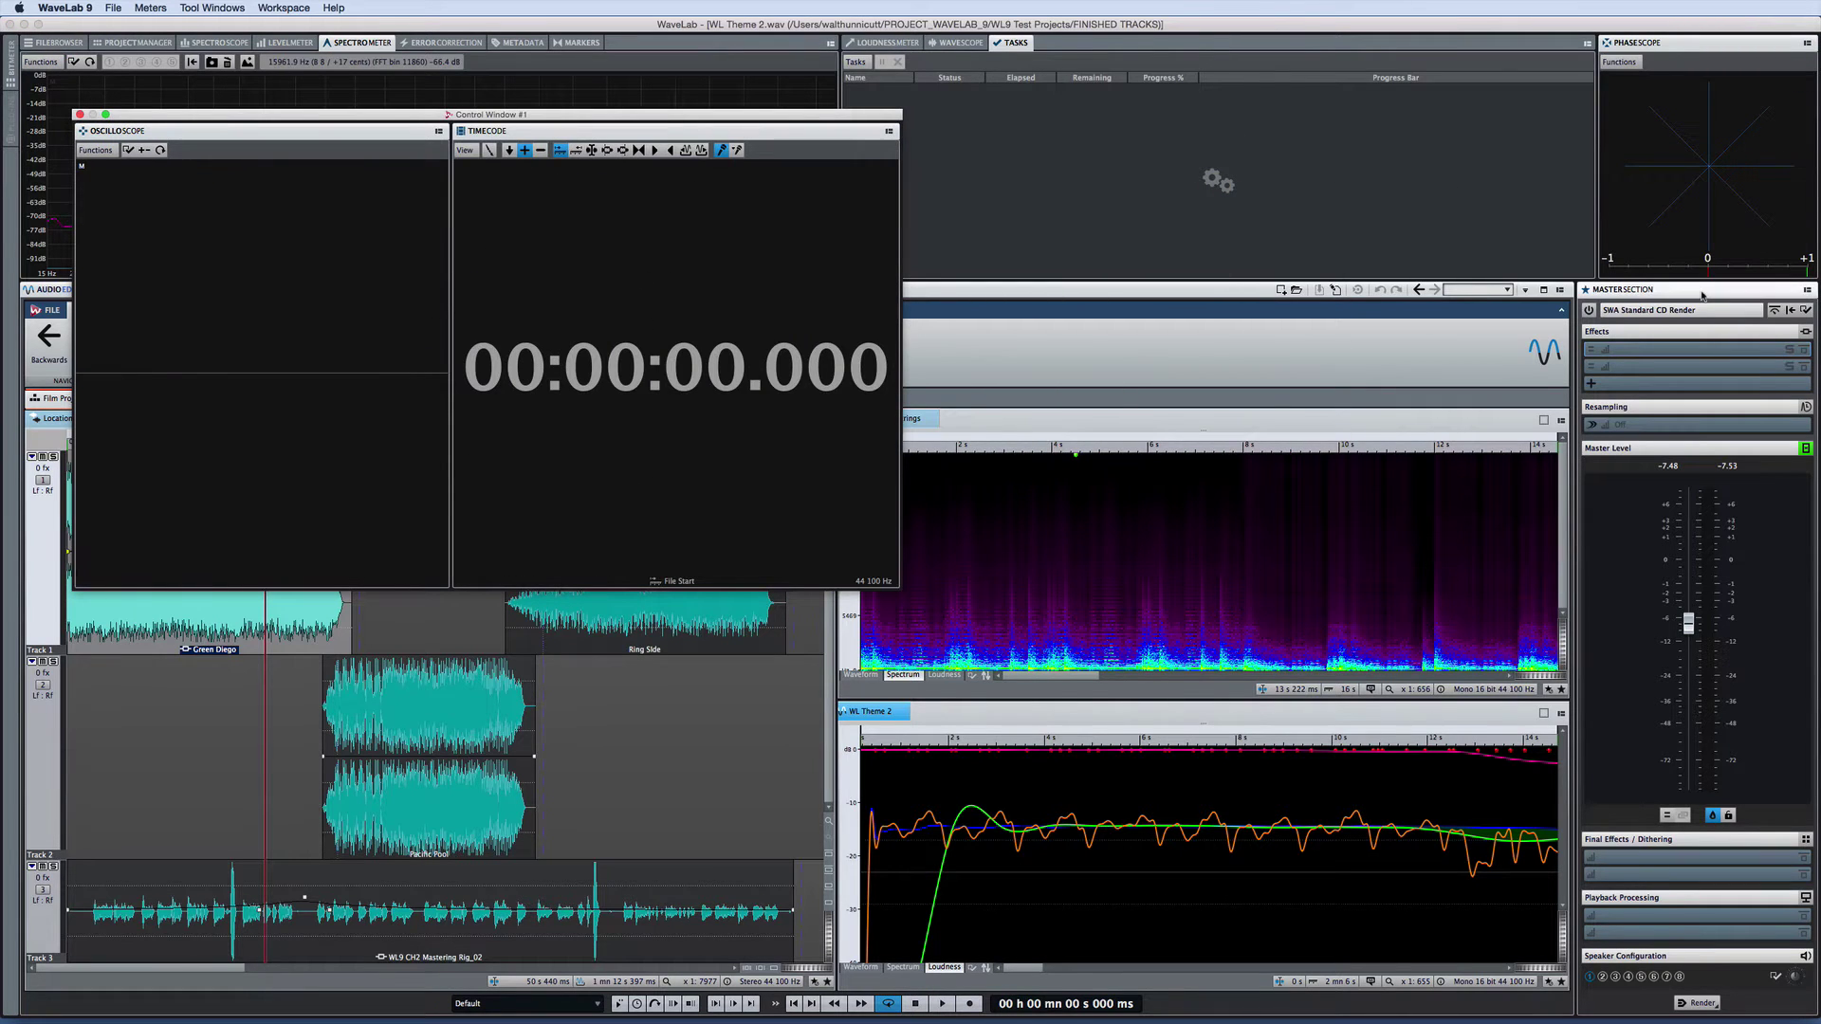
{"action": "left_click_drag", "start_coordinate": [960, 43], "coordinate": [235, 350]}
{"action": "left_click_drag", "start_coordinate": [216, 43], "coordinate": [329, 331]}
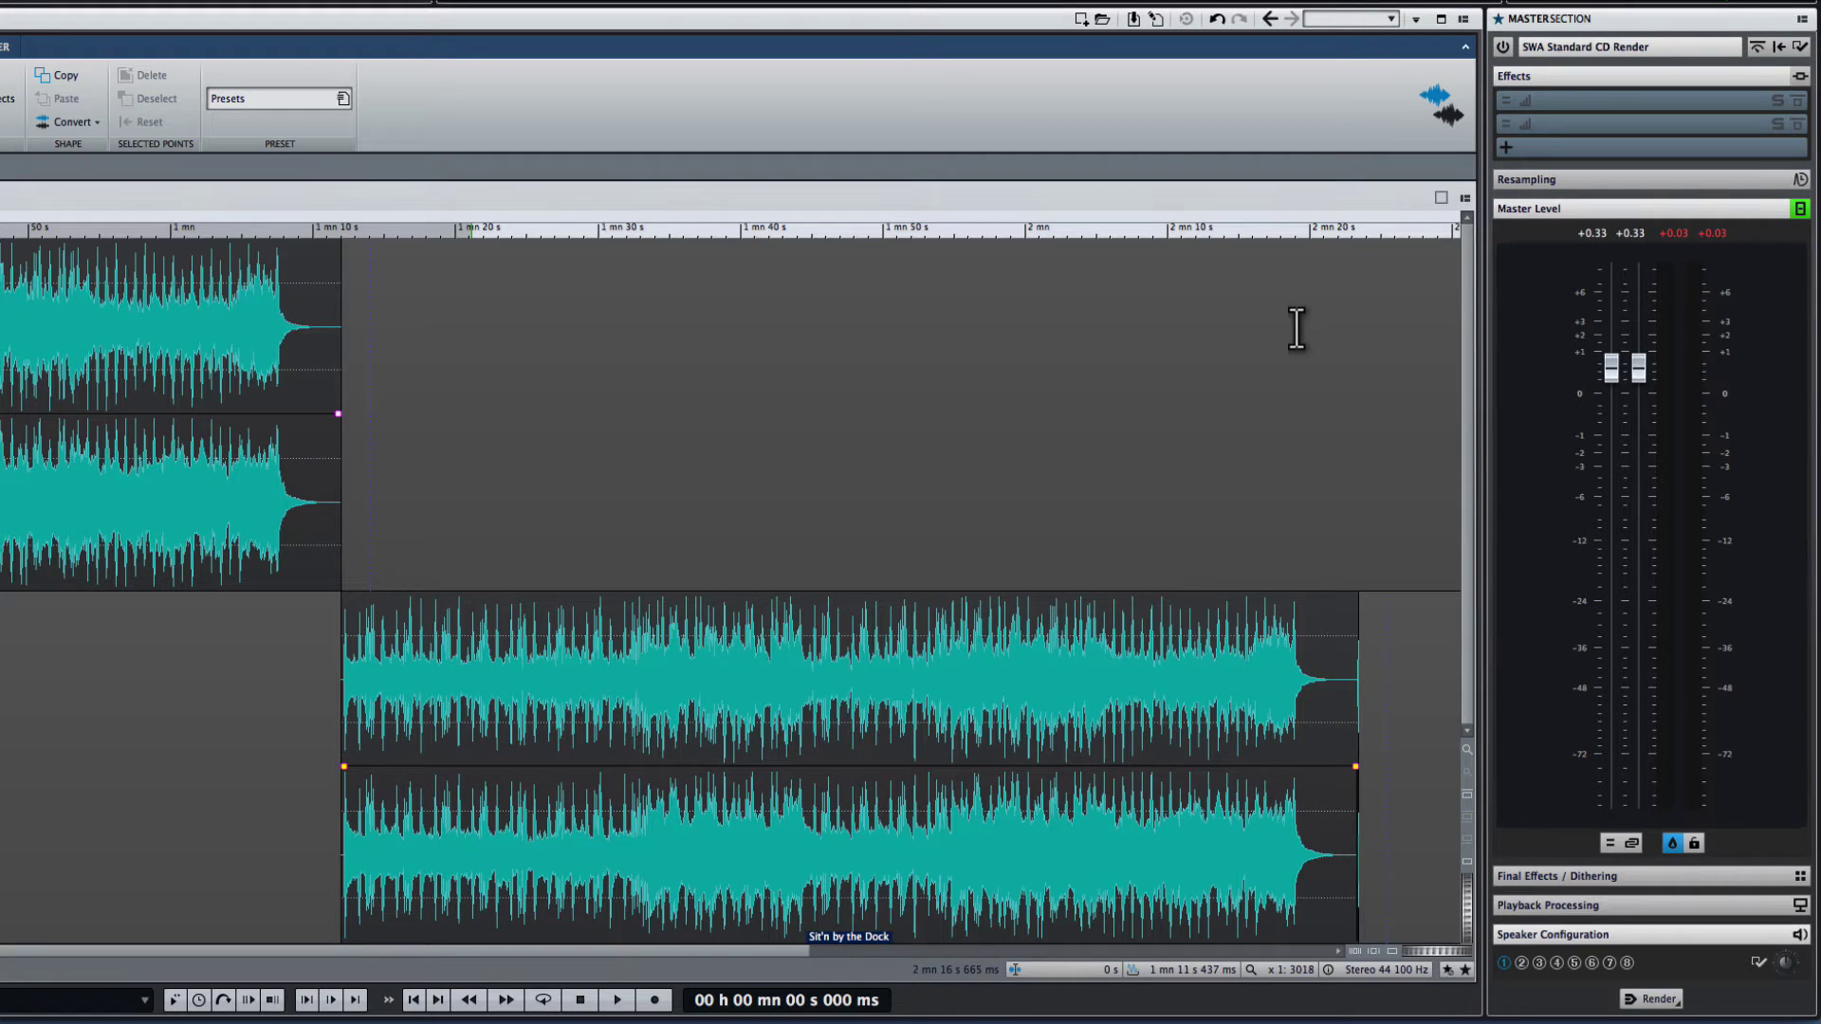
Step: Expand Master Section Resampling, switch it on, and choose 44 100 Hz as the rate
{"action": "left_click", "coordinate": [1599, 180]}
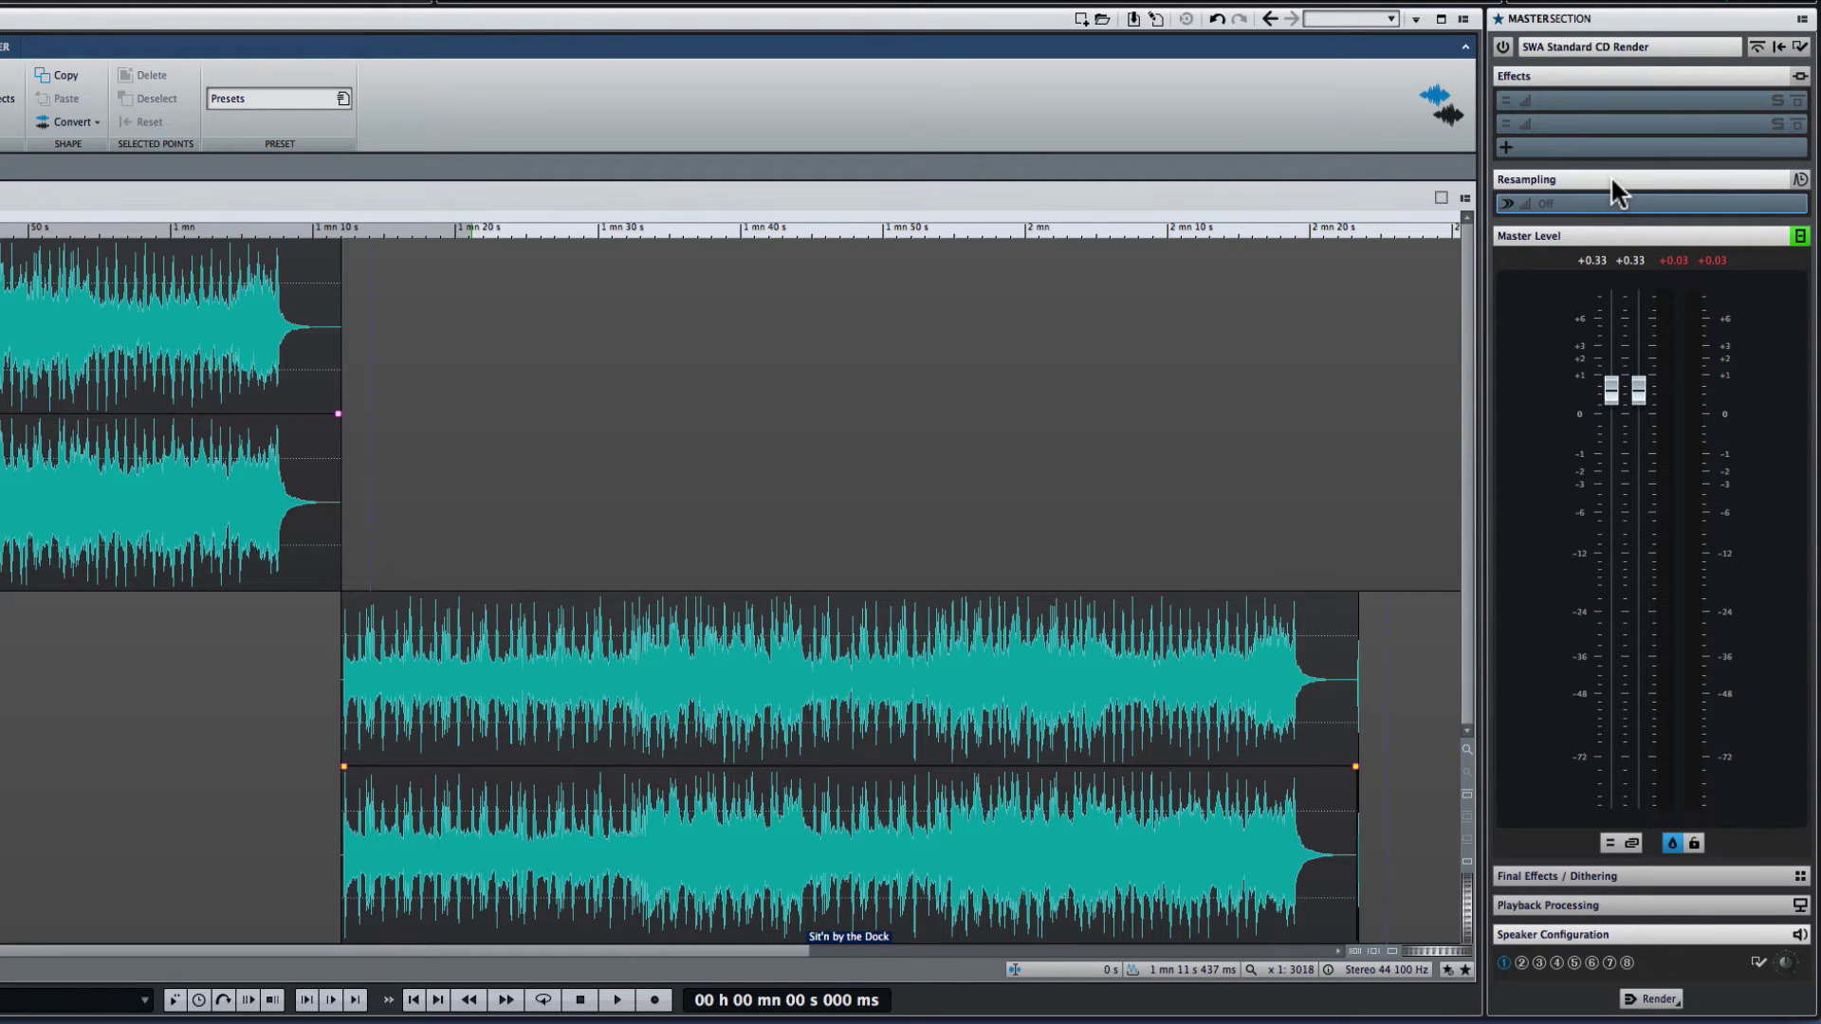
{"action": "left_click", "coordinate": [1800, 180]}
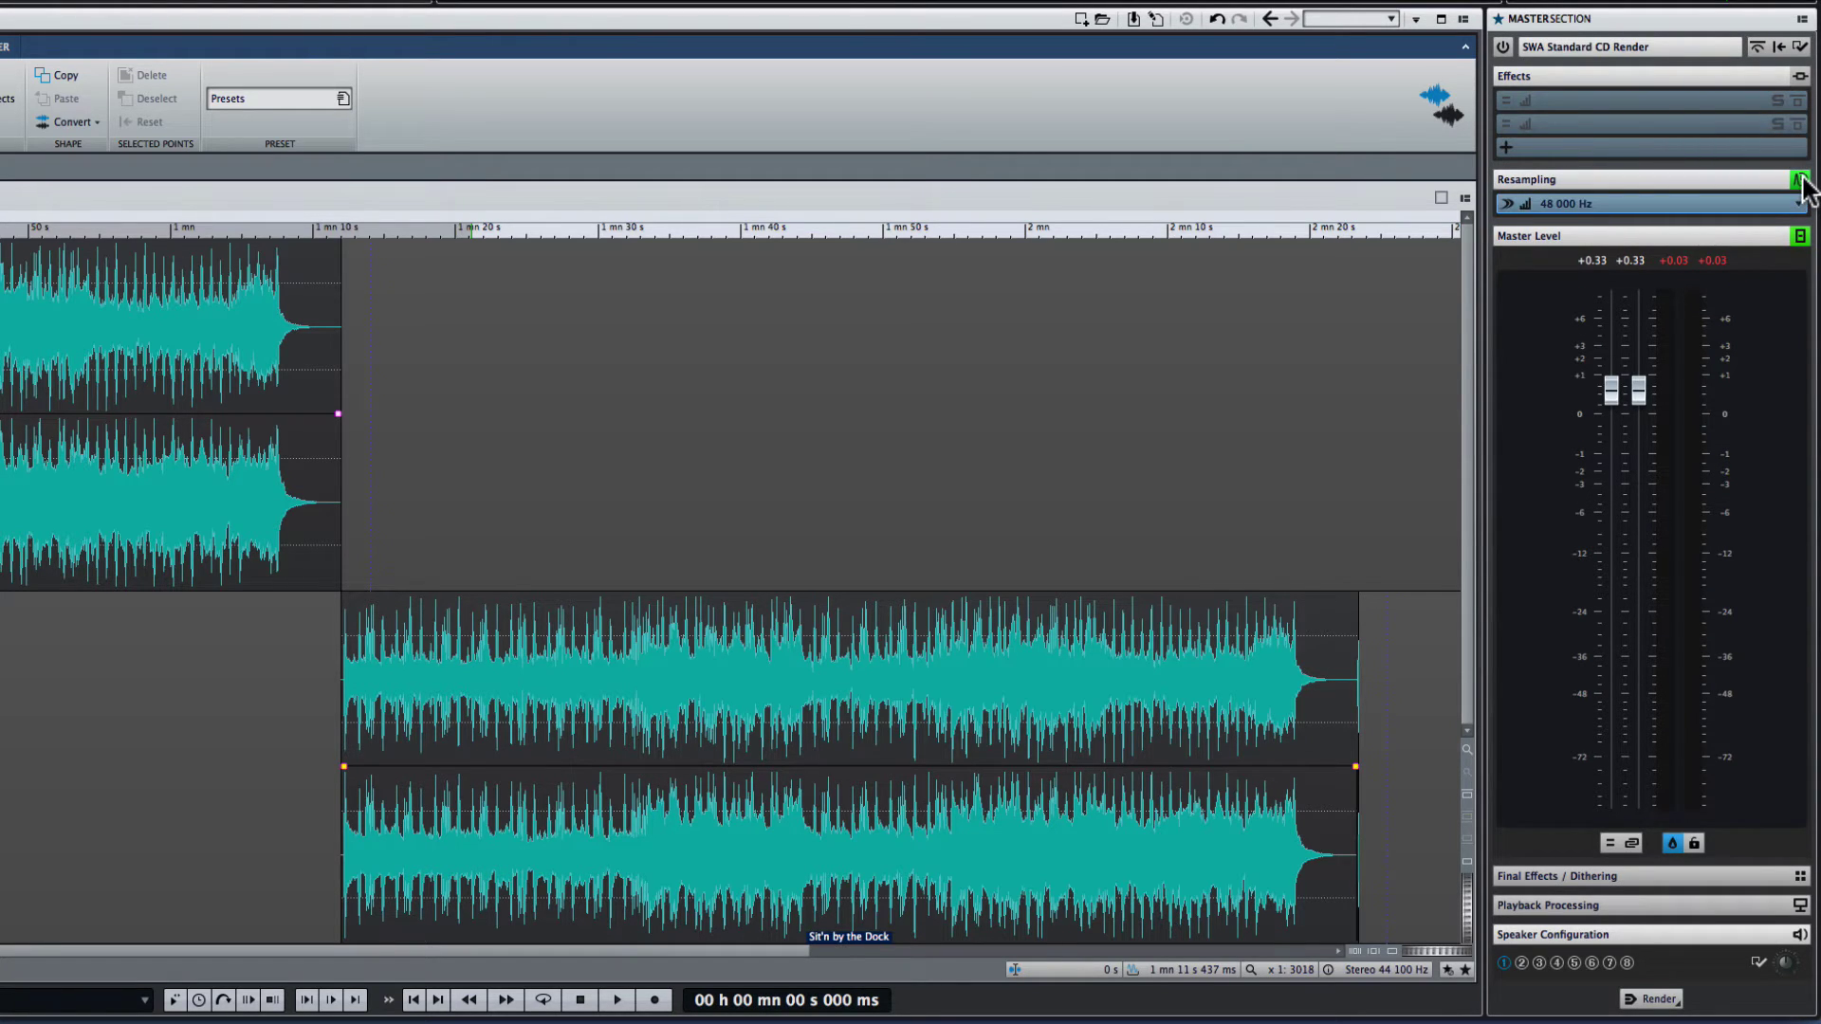
{"action": "left_click", "coordinate": [1790, 206]}
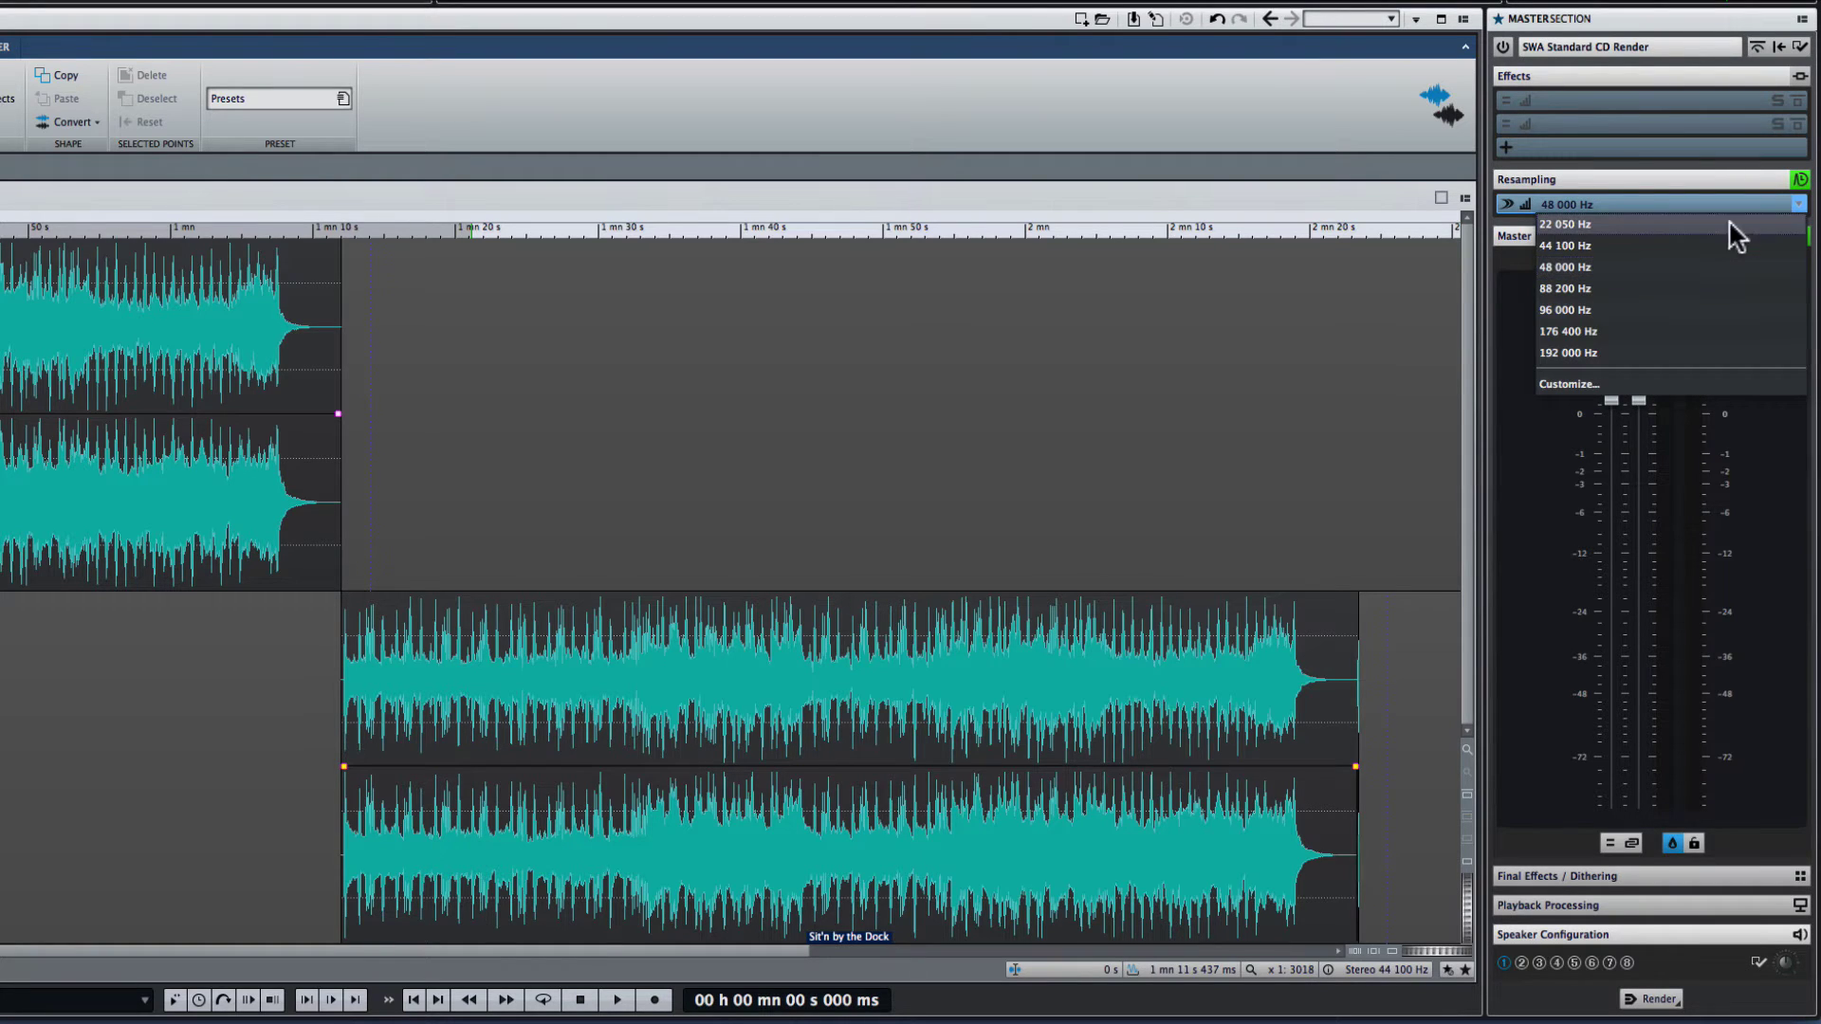
{"action": "left_click", "coordinate": [1575, 245]}
{"action": "left_click", "coordinate": [1578, 202]}
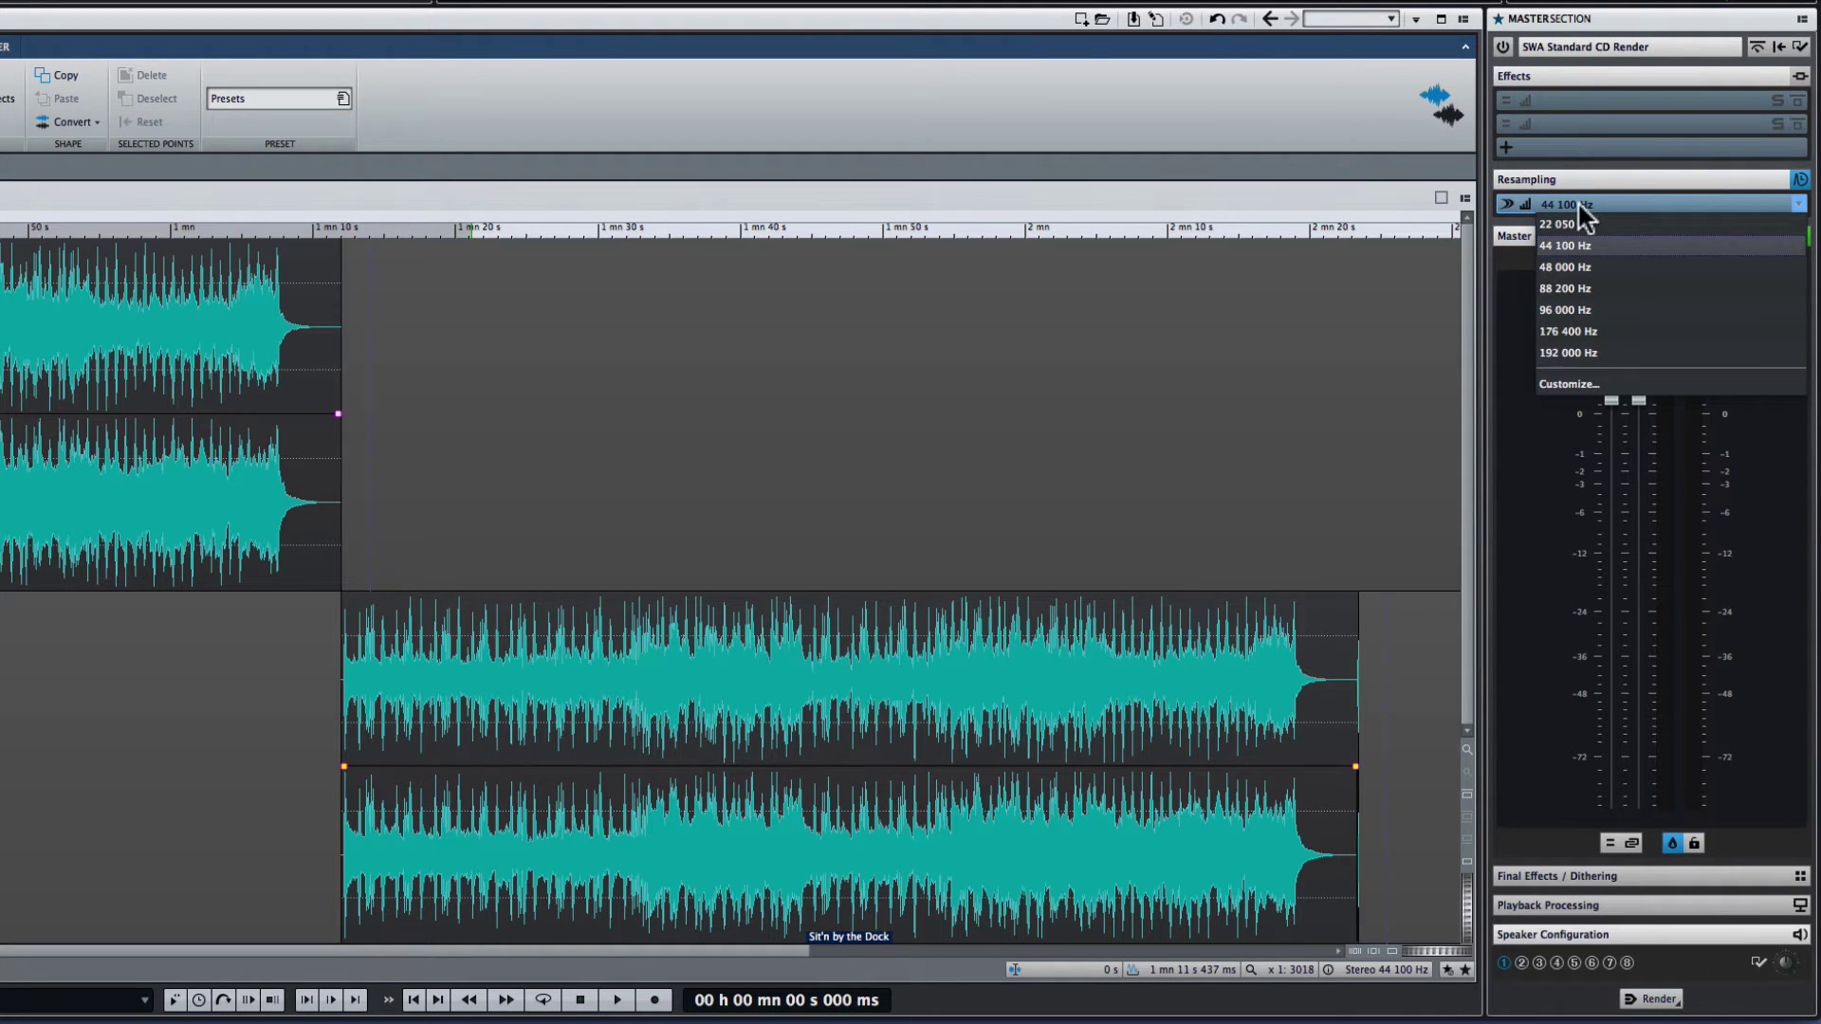
Step: Add a custom 44500 Hz entry to the resampling rate menu and apply it
{"action": "left_click", "coordinate": [1573, 384]}
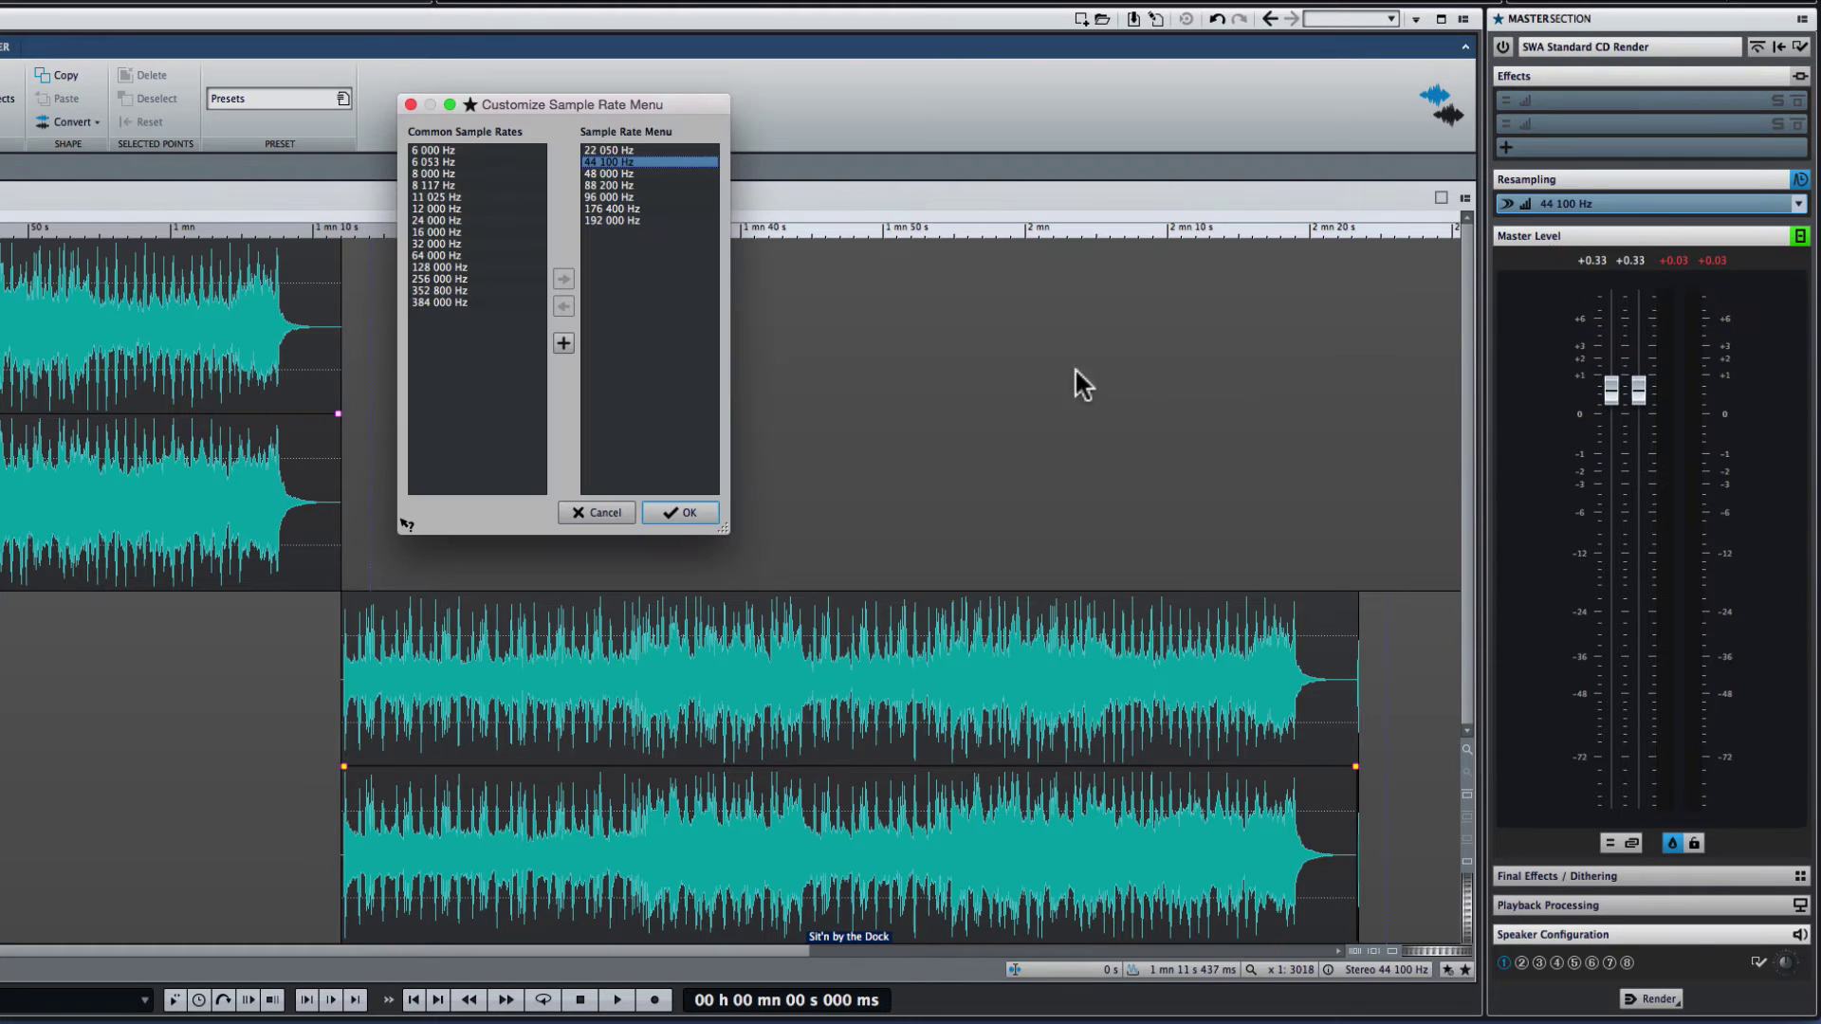
{"action": "left_click", "coordinate": [564, 343]}
{"action": "type", "text": "44500"}
{"action": "left_click", "coordinate": [626, 329]}
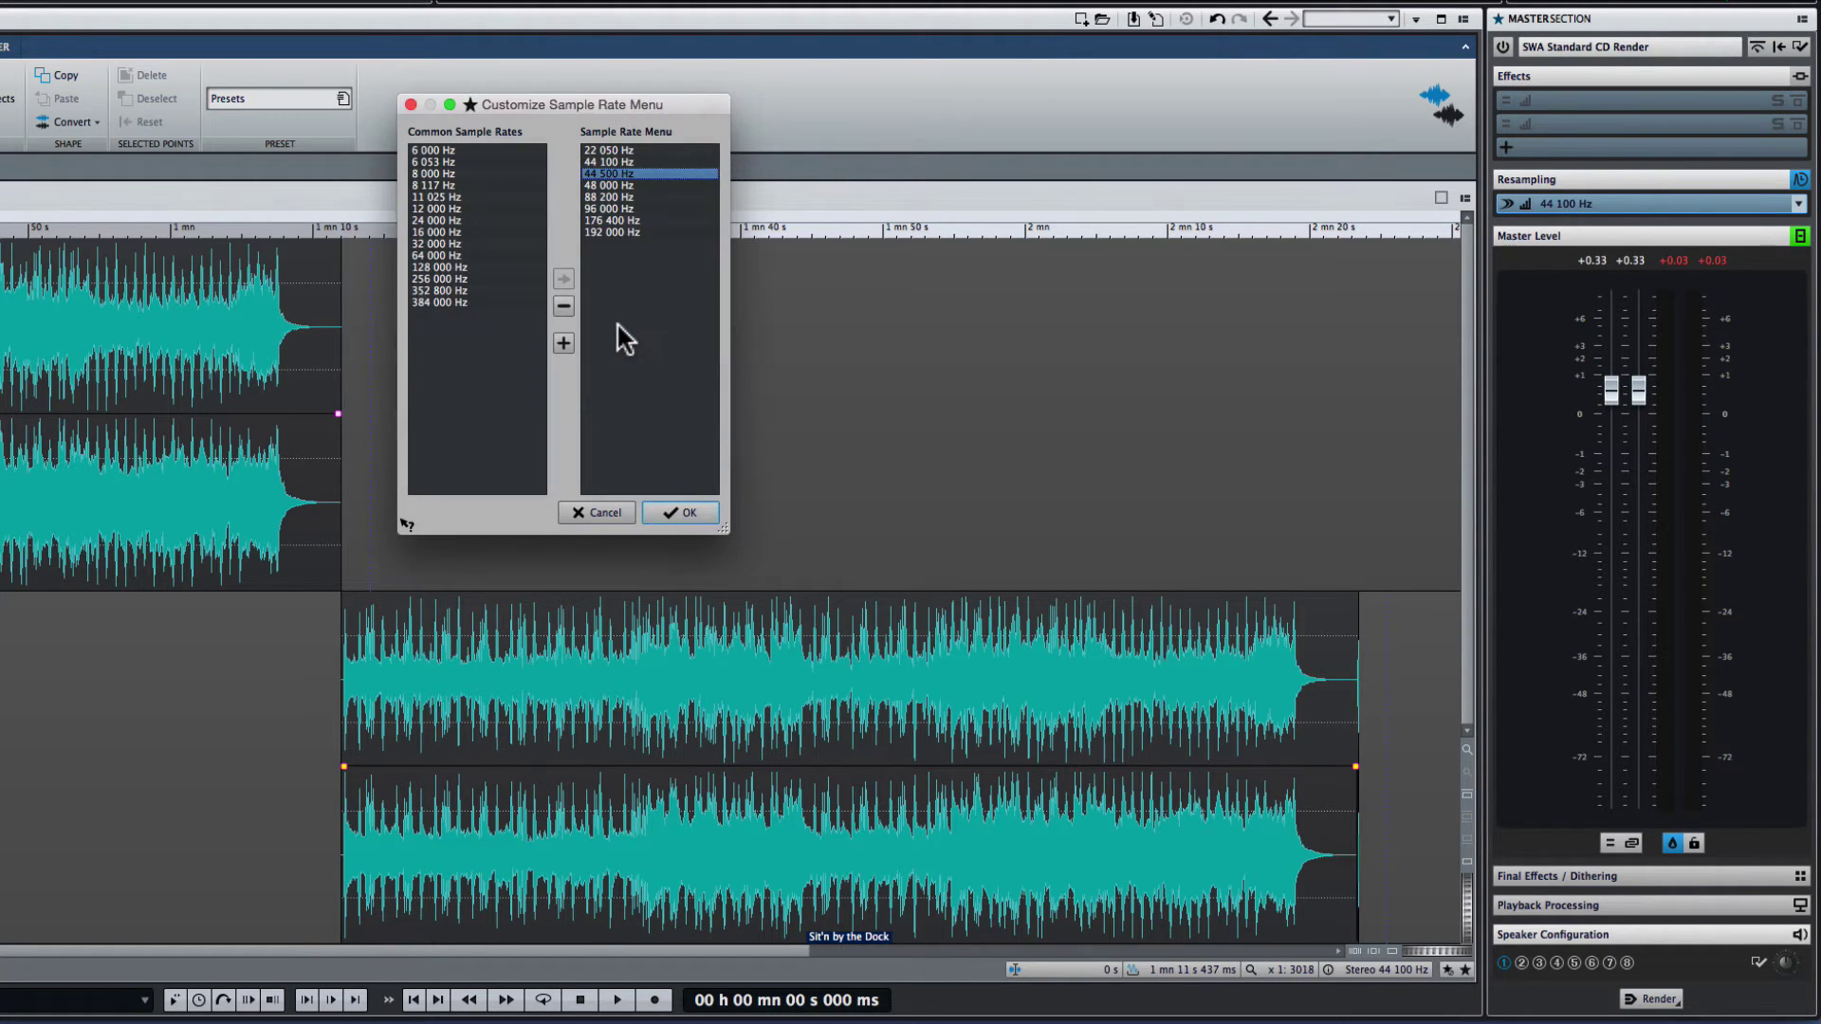
{"action": "left_click", "coordinate": [676, 513]}
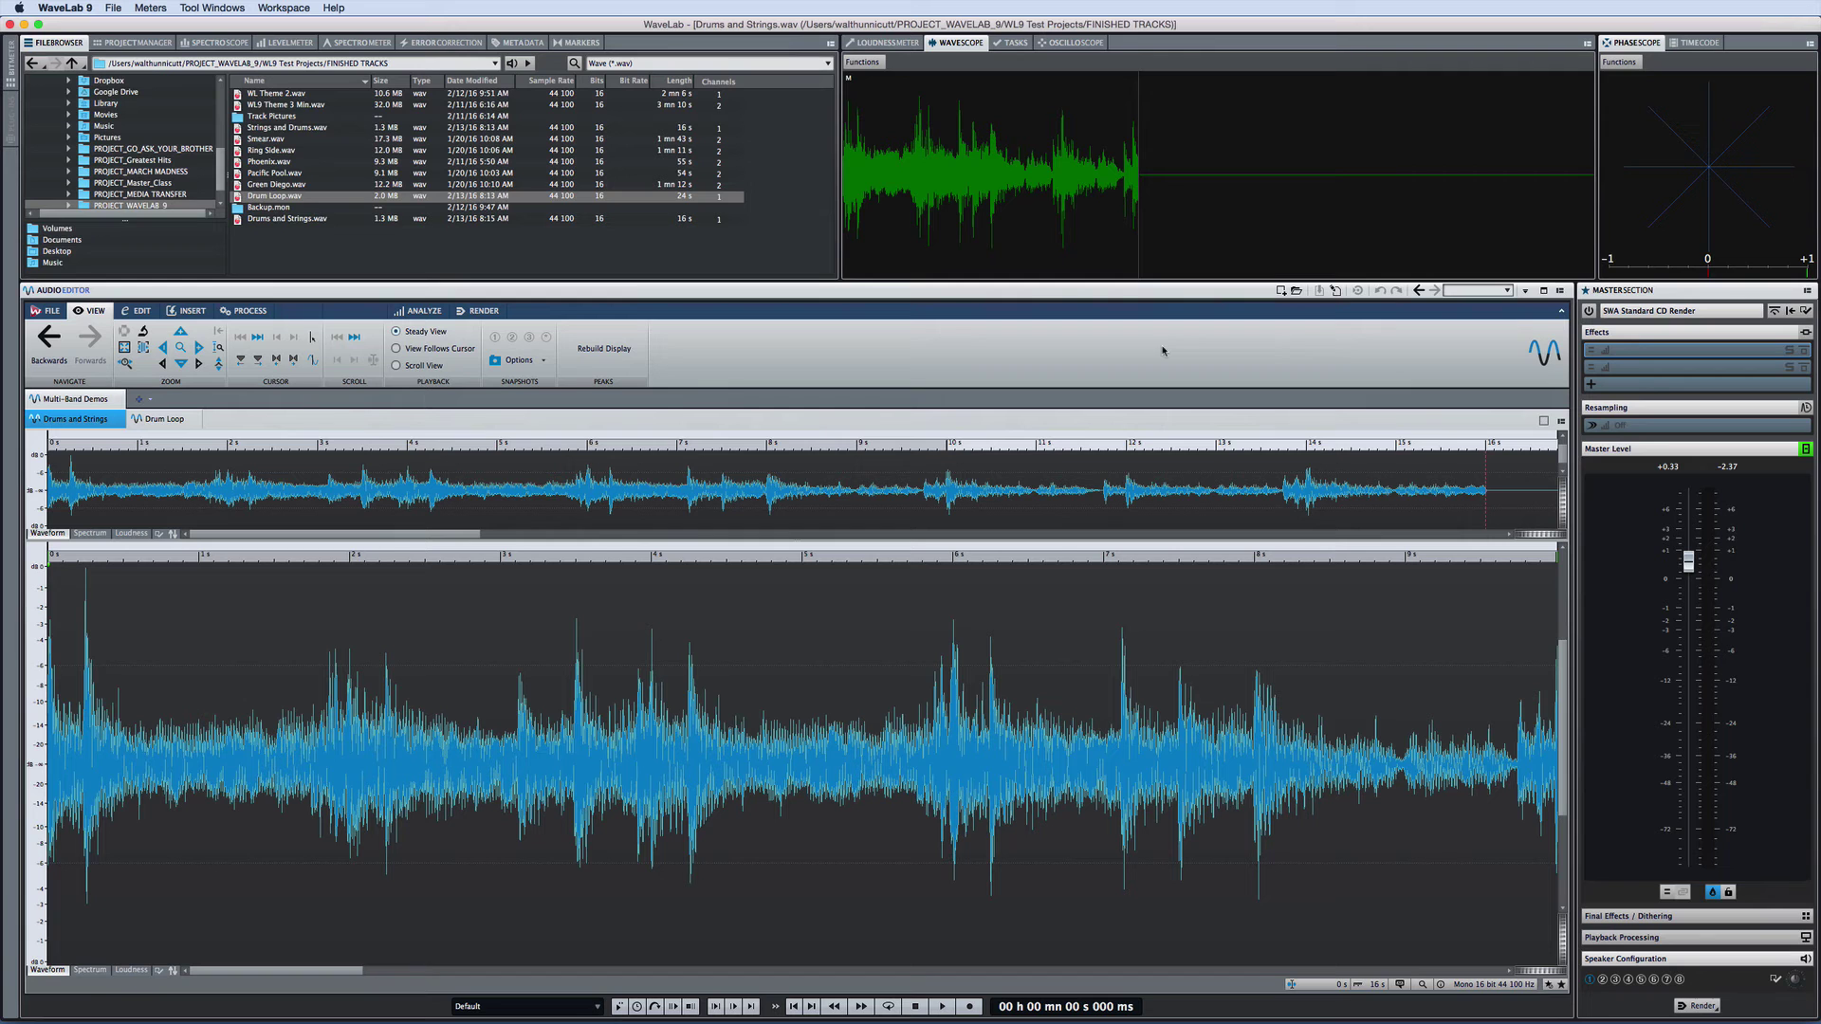
Step: Insert Steinberg > Dynamics > MultibandExpander into a Master Section effect slot
{"action": "left_click", "coordinate": [1639, 354]}
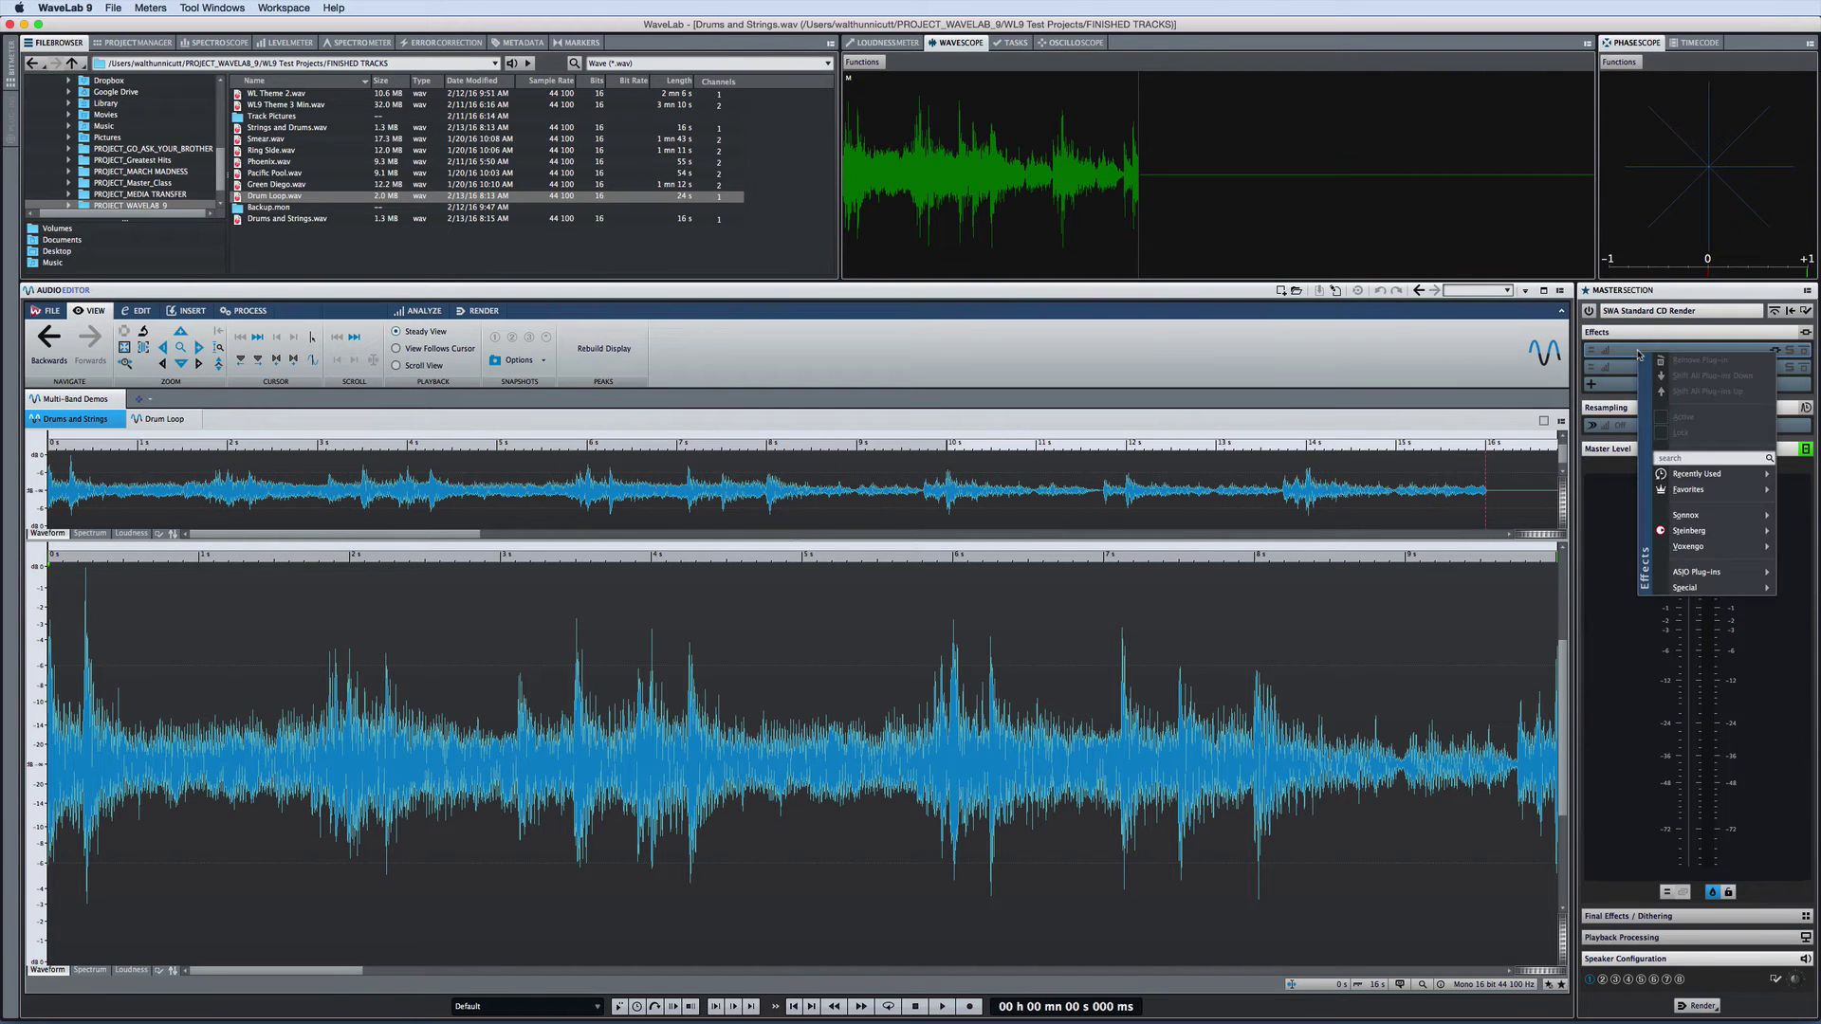
{"action": "mouse_move", "coordinate": [1674, 531]}
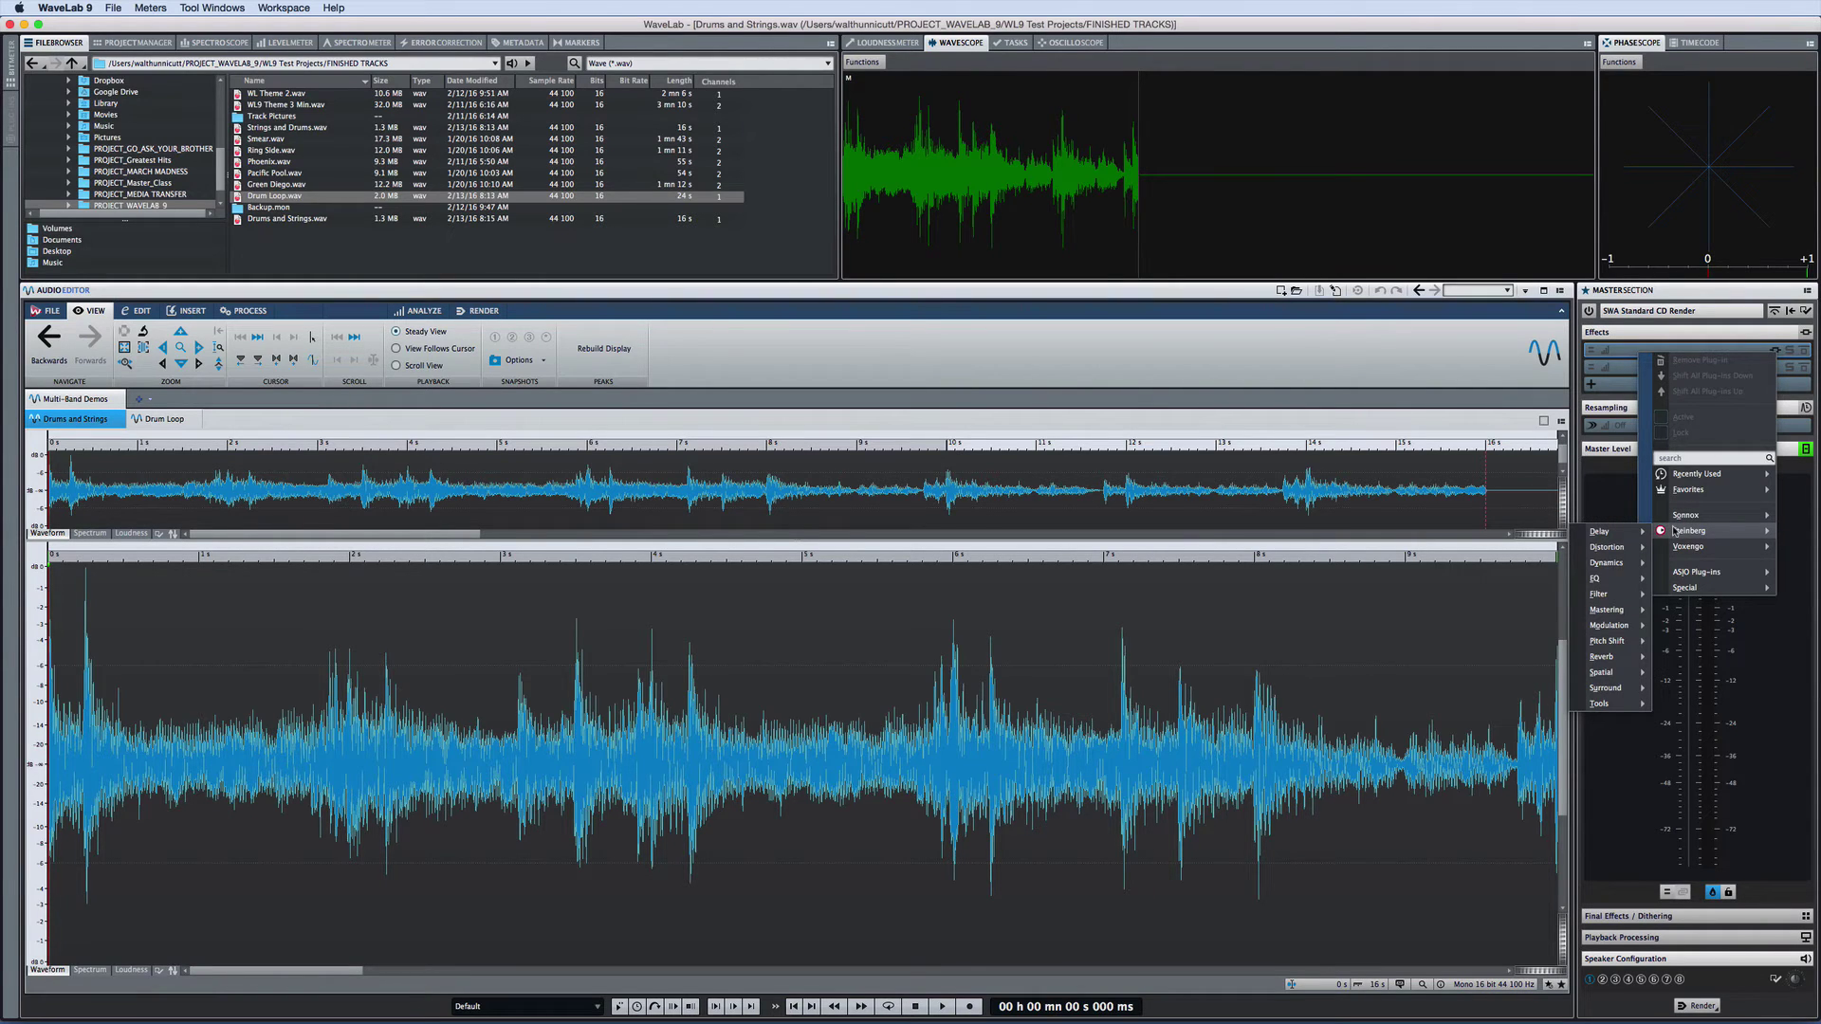
{"action": "mouse_move", "coordinate": [1613, 562]}
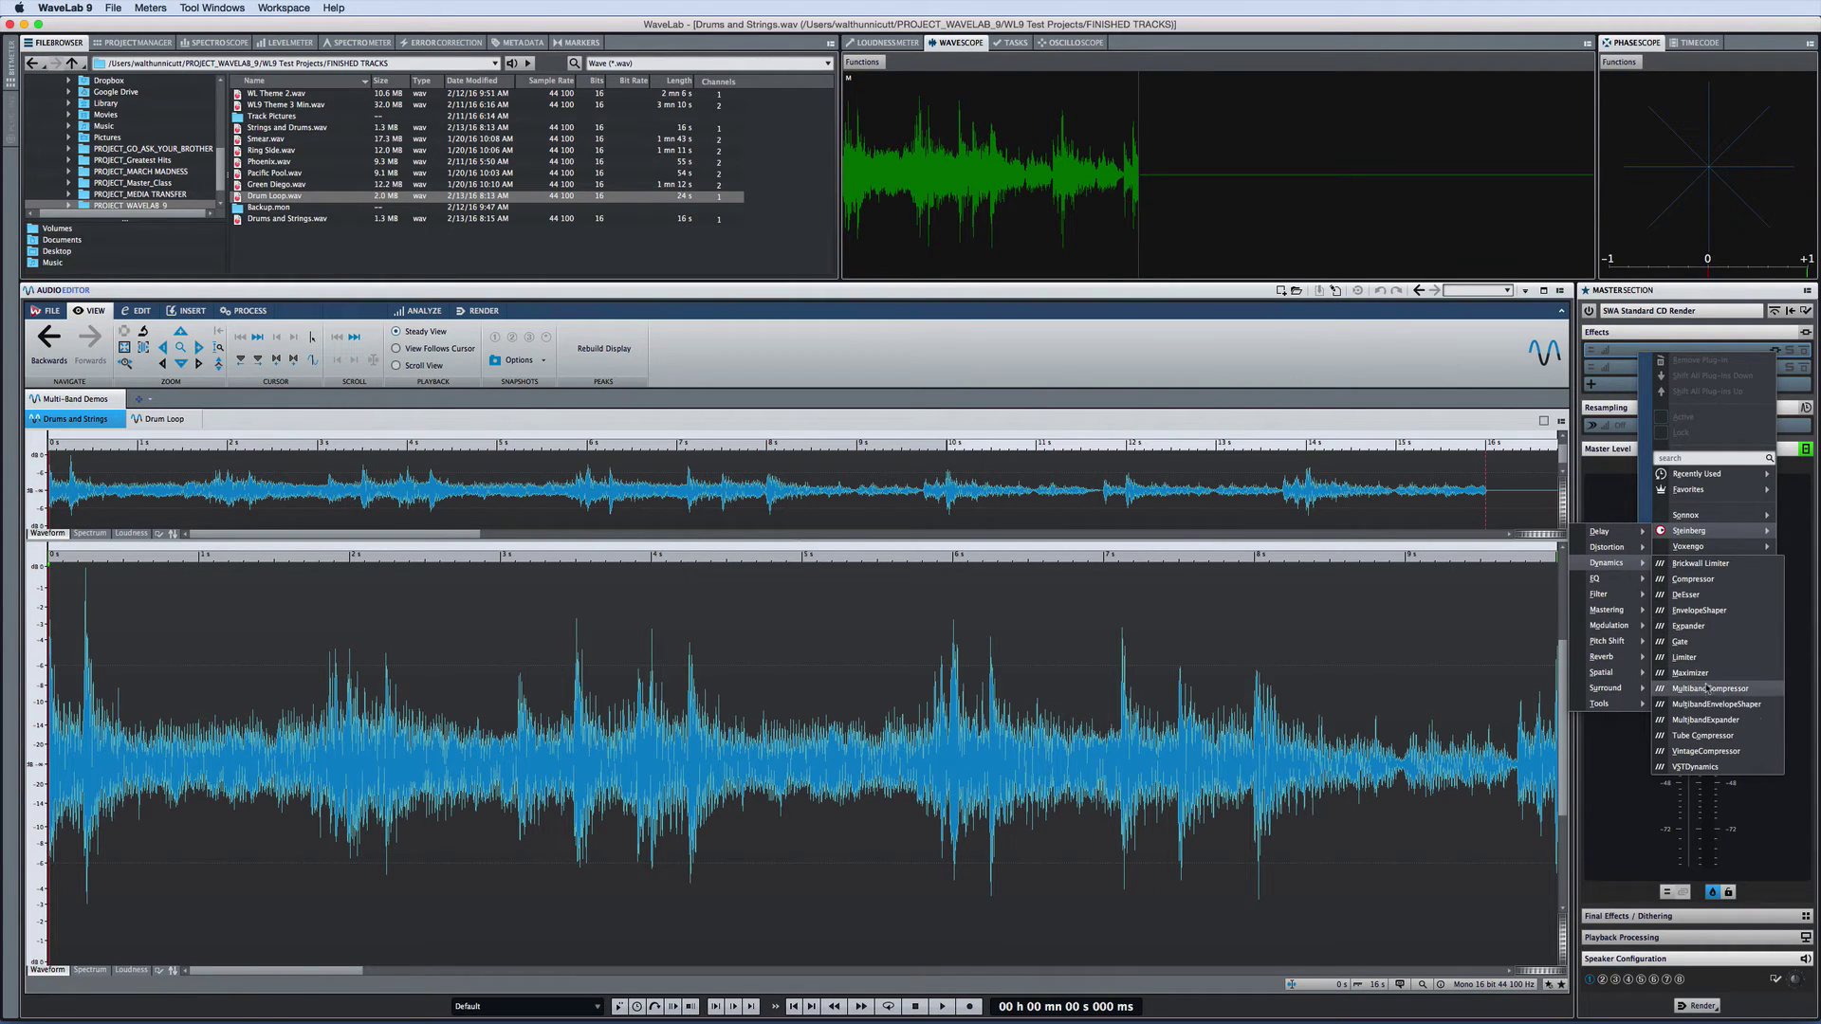
{"action": "left_click", "coordinate": [1751, 723]}
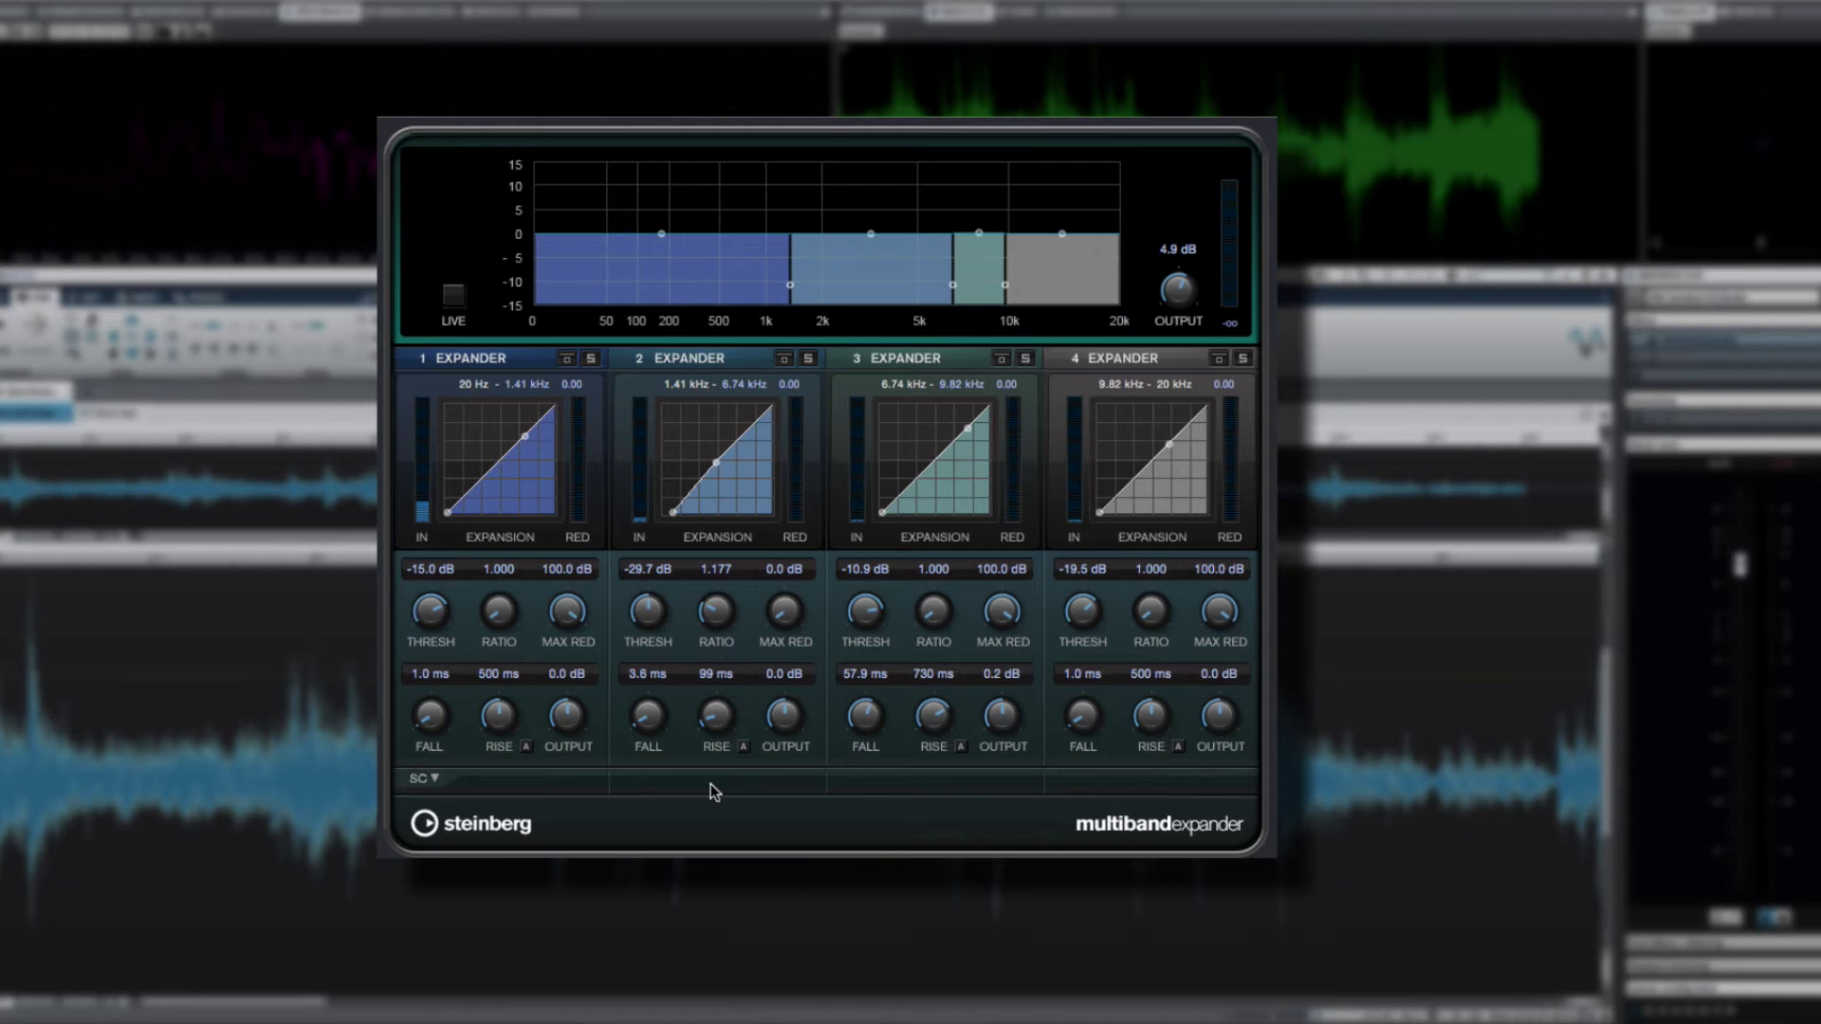
Step: Reshape the expander bands: band 1 output about -2 dB, band 3 at 4.6 dB, crossovers 2.04 and 6.51 kHz, then play
{"action": "left_click_drag", "start_coordinate": [715, 461], "coordinate": [753, 436]}
{"action": "left_click_drag", "start_coordinate": [662, 236], "coordinate": [661, 243]}
{"action": "left_click_drag", "start_coordinate": [985, 225], "coordinate": [985, 236]}
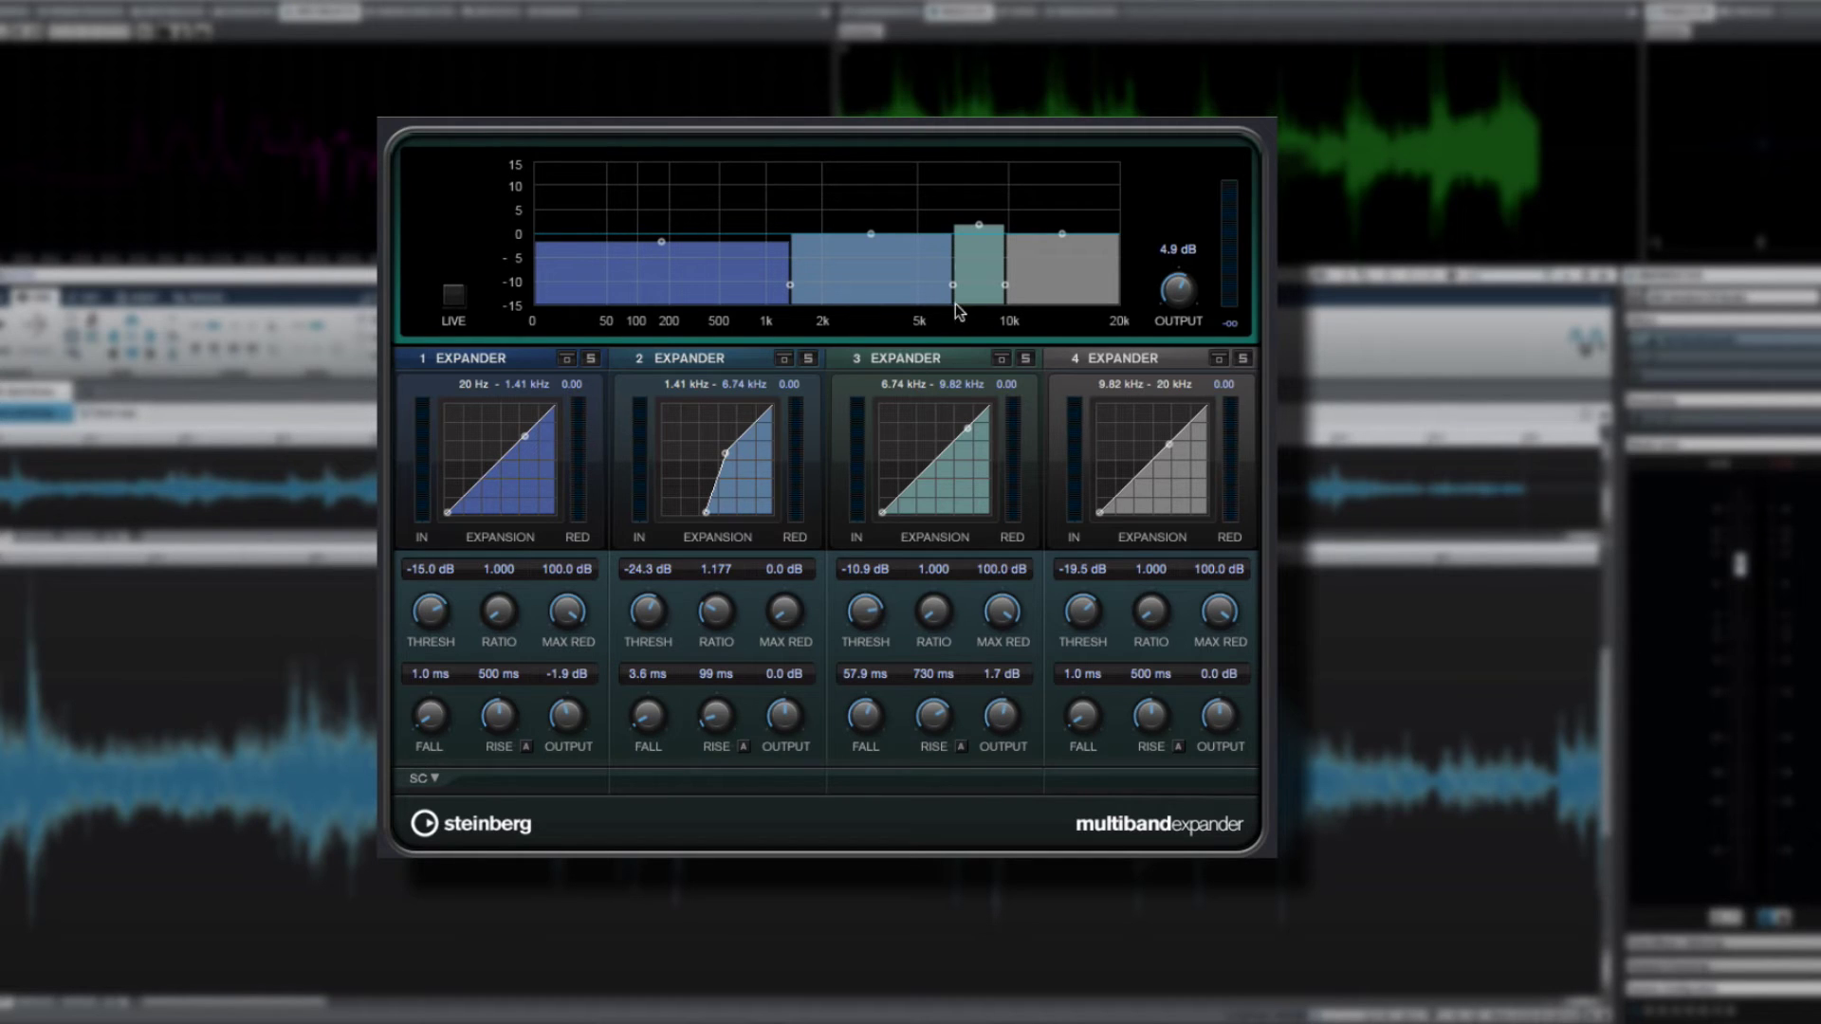
{"action": "left_click_drag", "start_coordinate": [956, 290], "coordinate": [741, 288]}
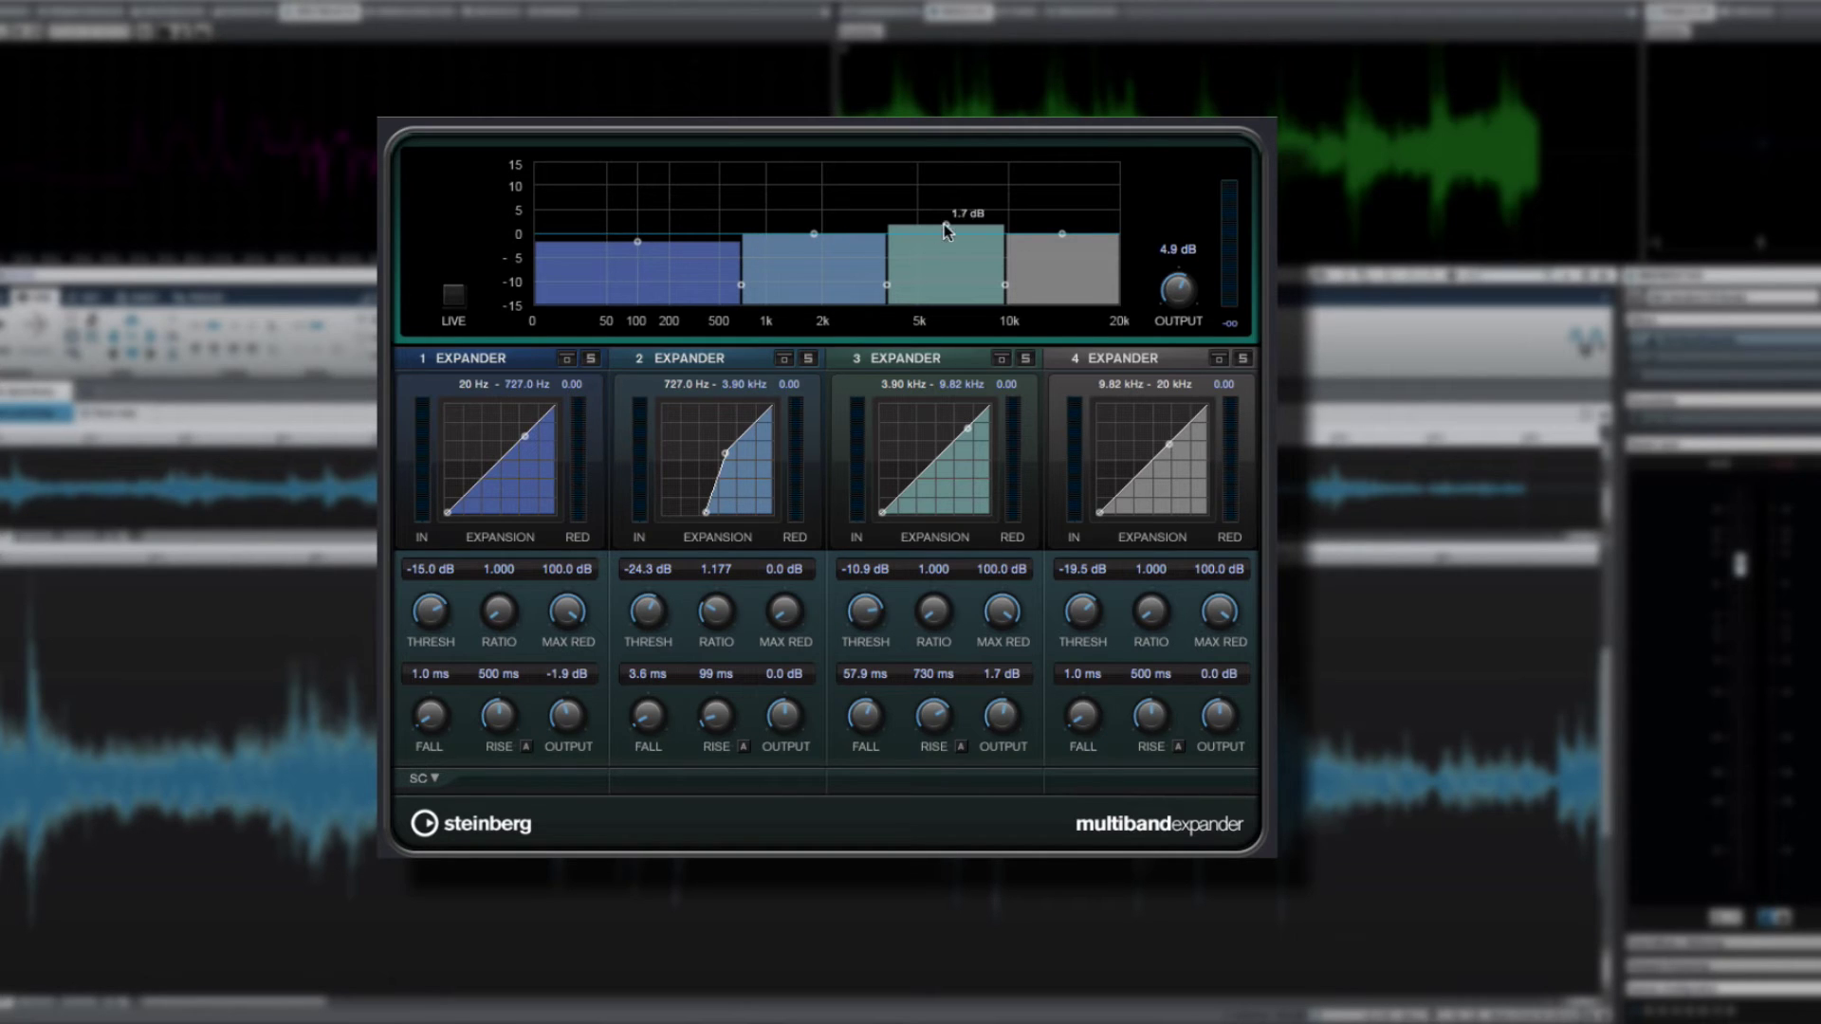
{"action": "left_click_drag", "start_coordinate": [949, 214], "coordinate": [948, 208]}
{"action": "left_click_drag", "start_coordinate": [888, 290], "coordinate": [821, 286]}
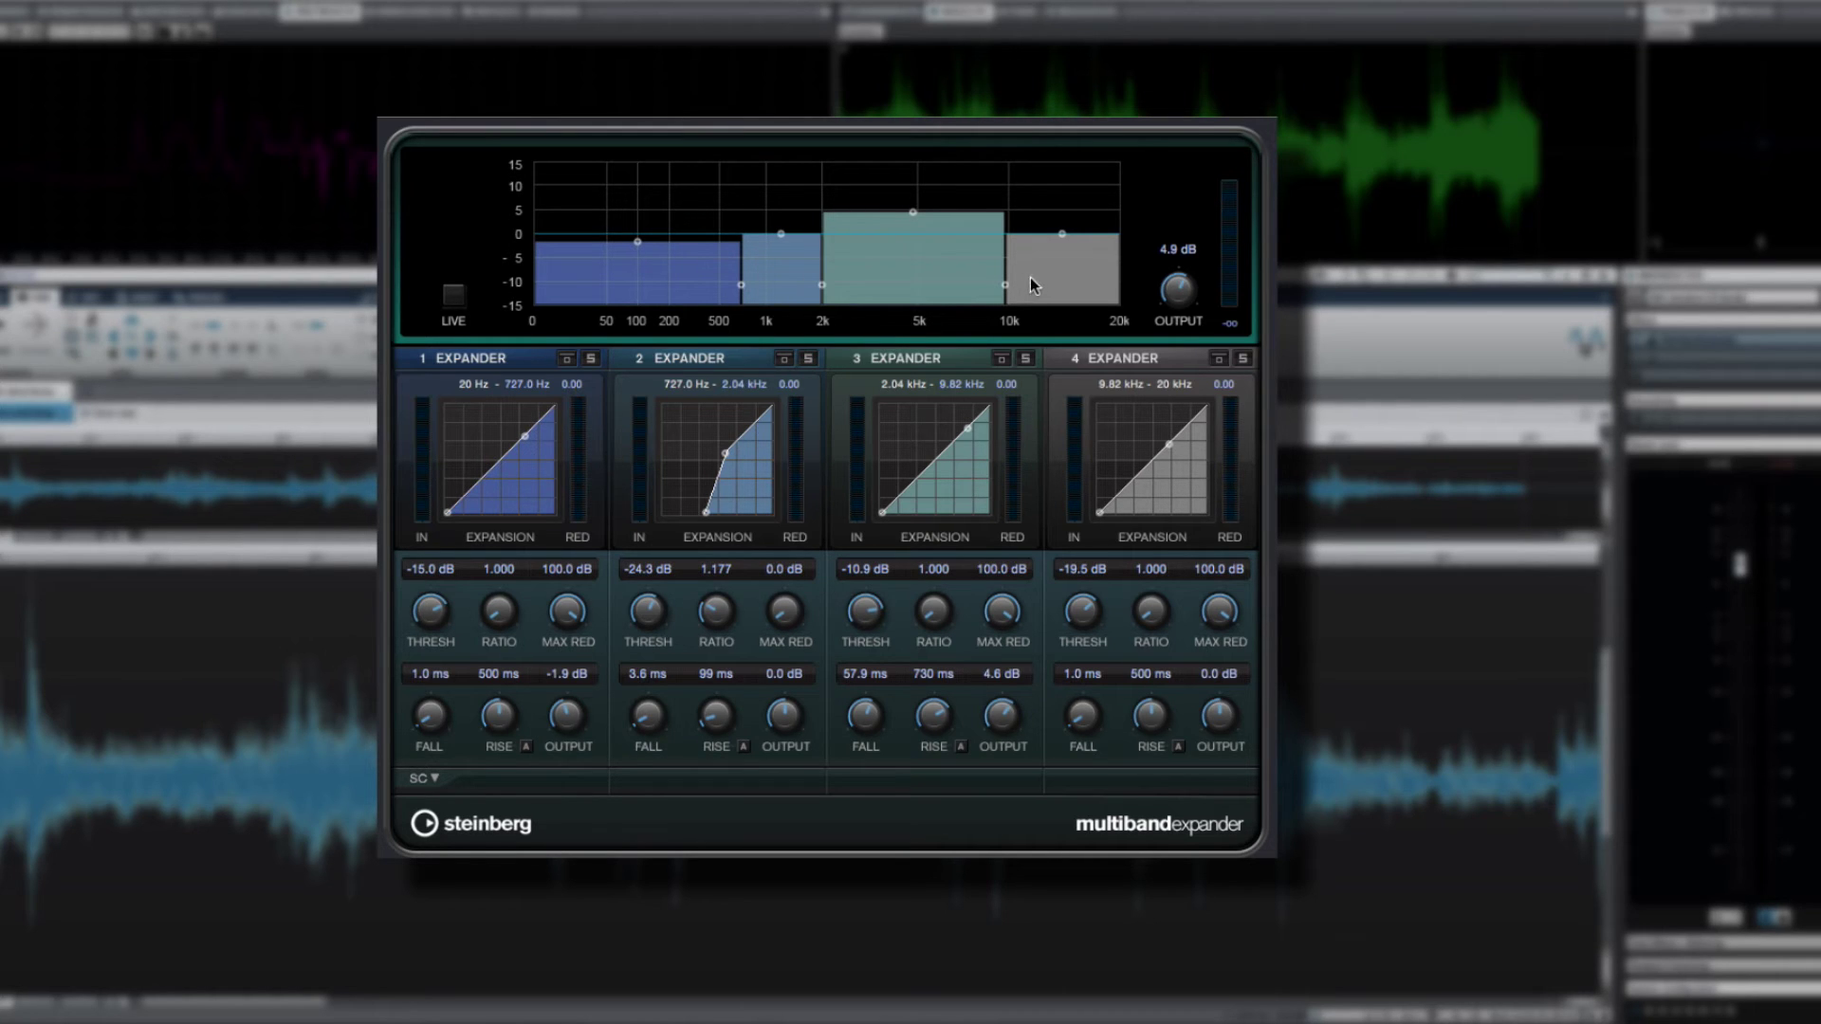
{"action": "left_click_drag", "start_coordinate": [1002, 289], "coordinate": [949, 290]}
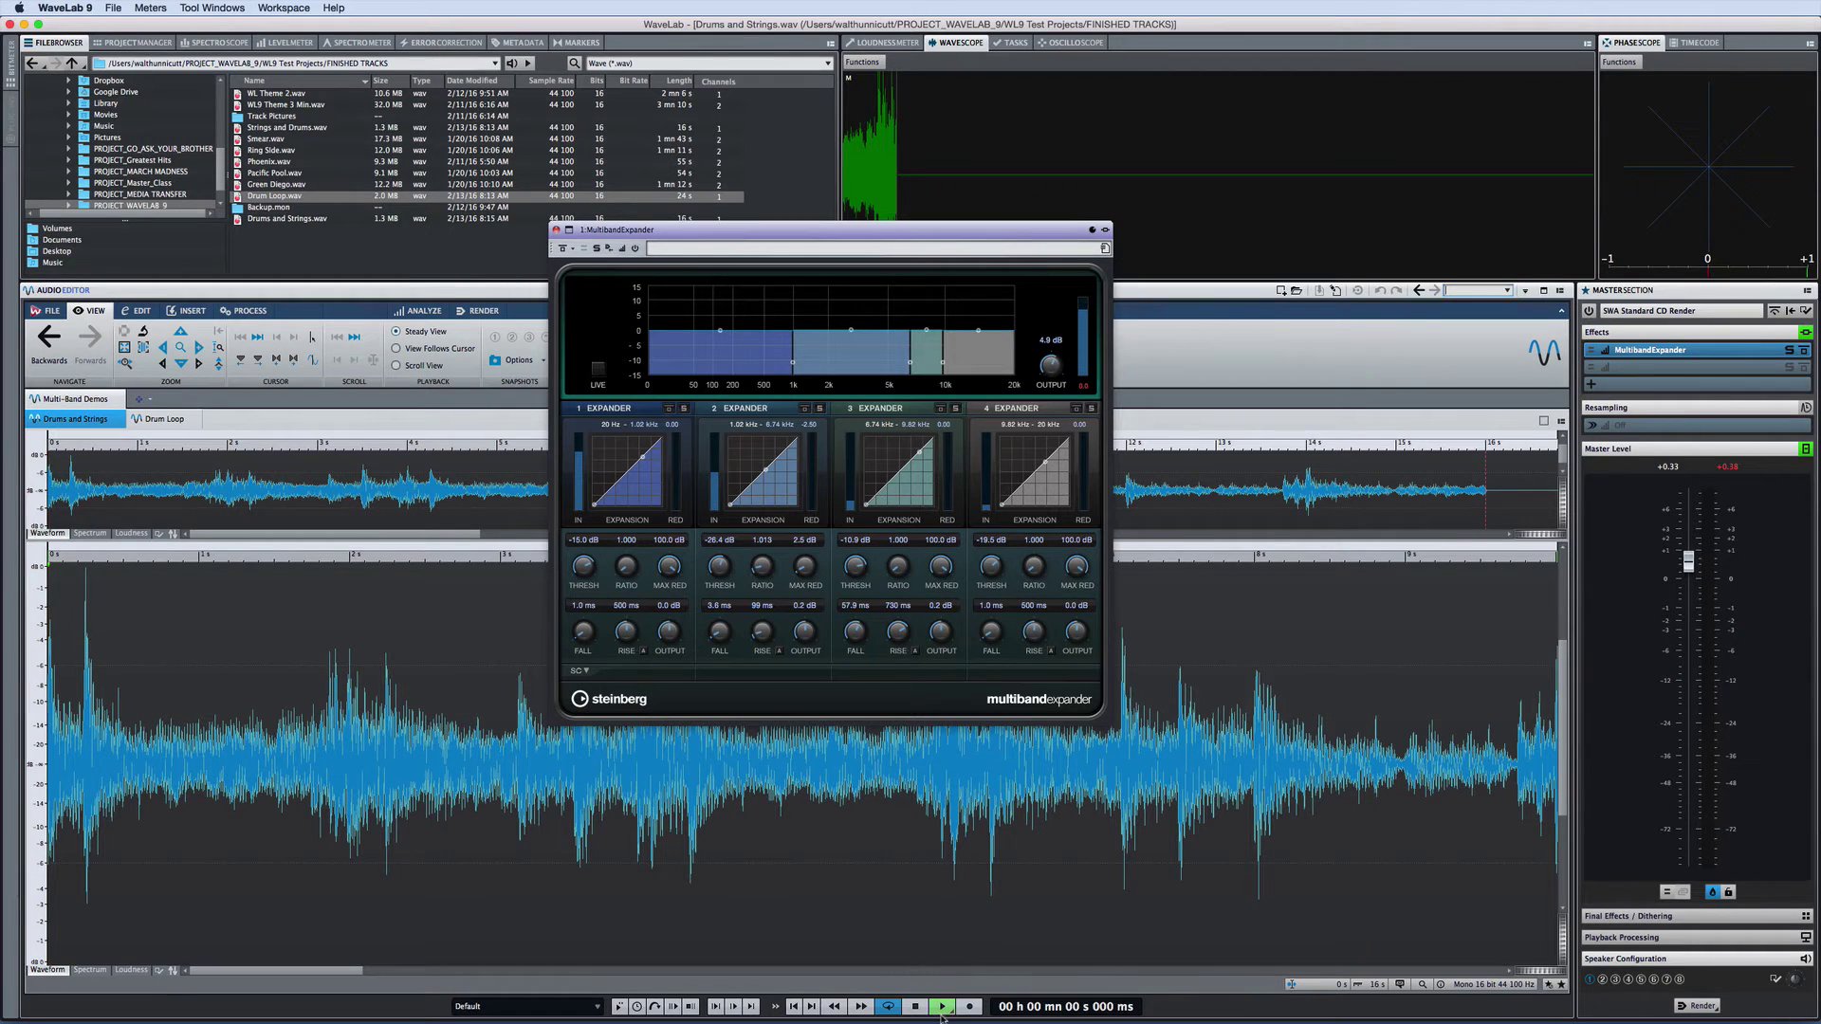
{"action": "left_click", "coordinate": [941, 1009]}
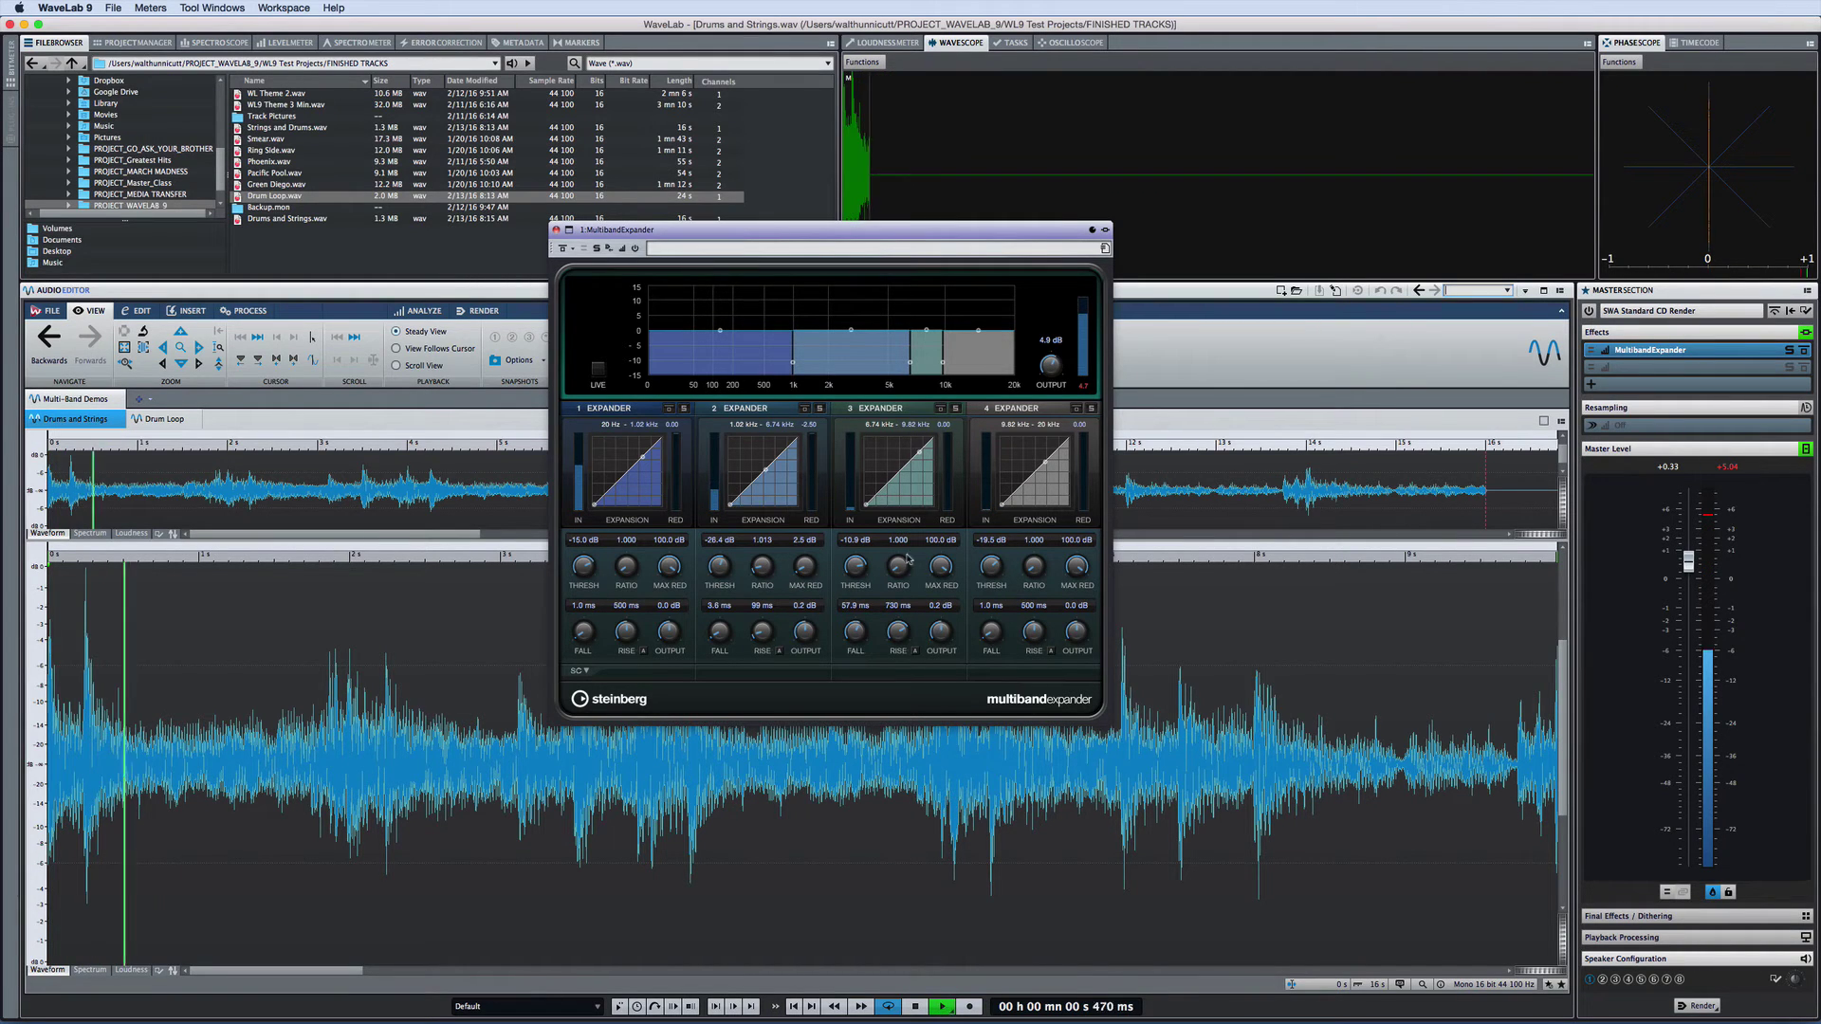
Step: Move the band 1/2 crossover up to 1.41 kHz and raise band 2's threshold to 0 dB
{"action": "left_click_drag", "start_coordinate": [794, 364], "coordinate": [860, 316]}
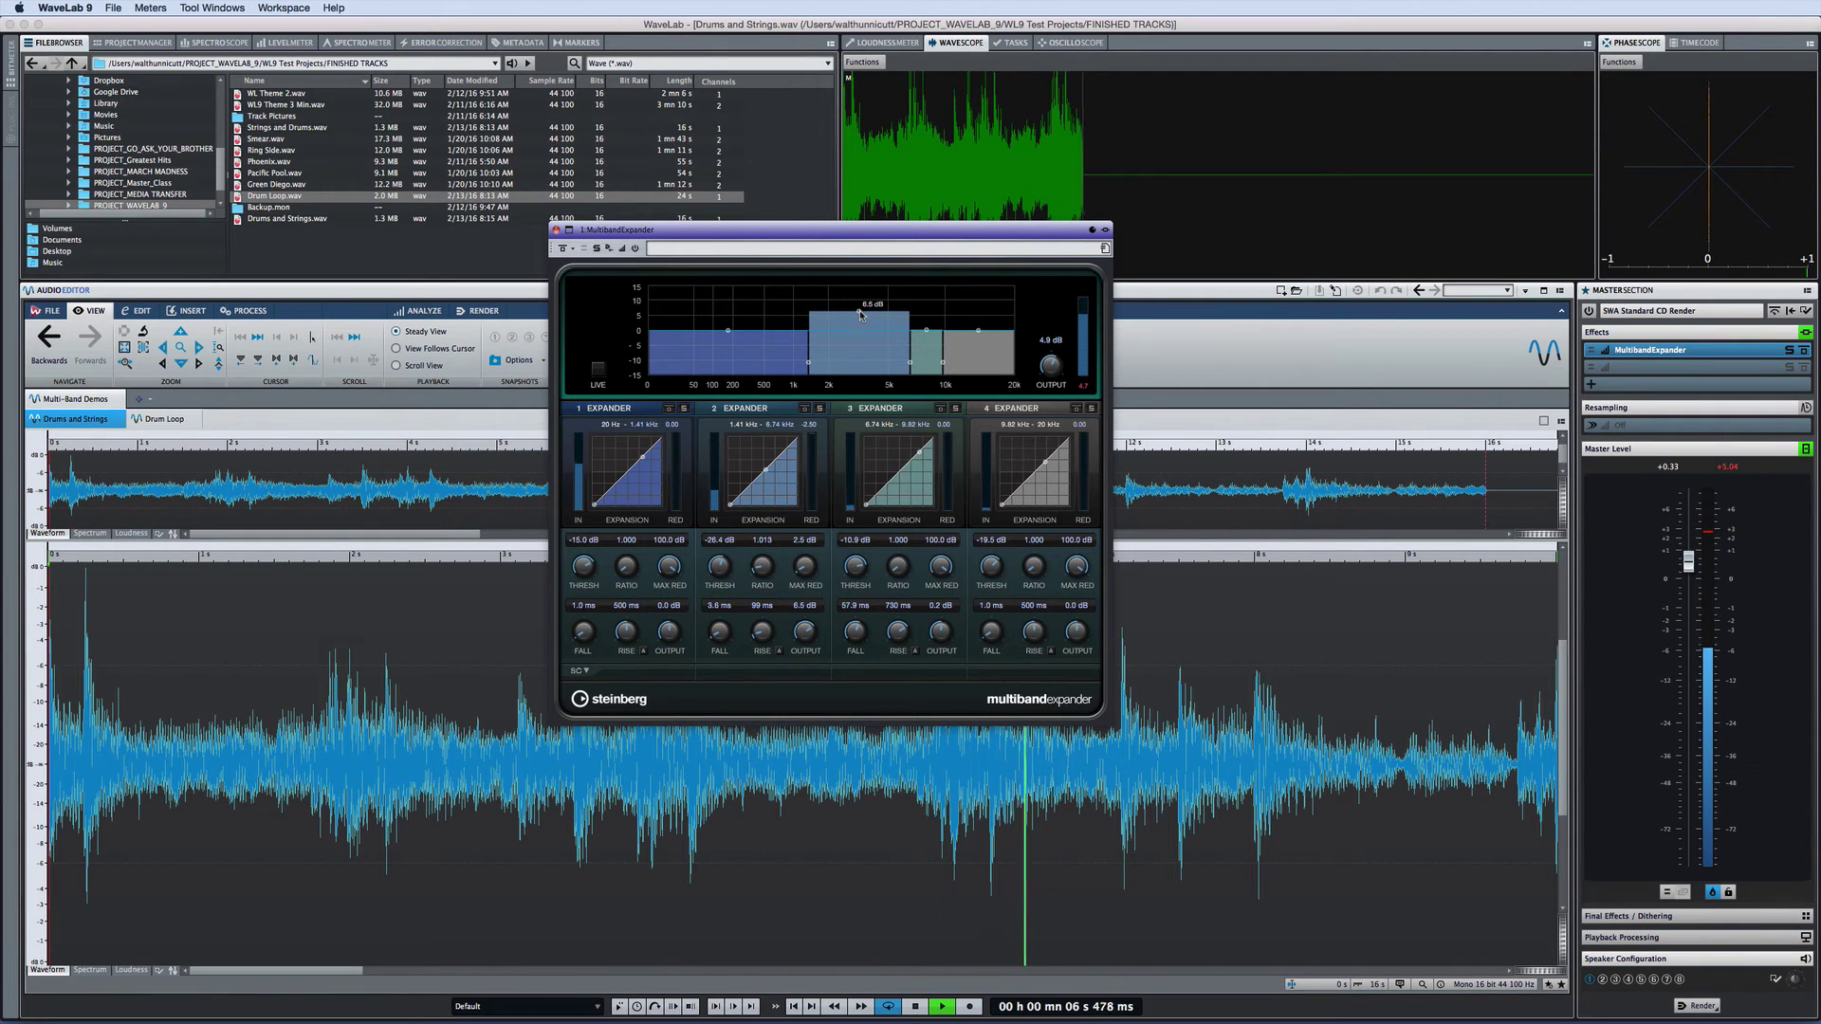
{"action": "left_click_drag", "start_coordinate": [766, 471], "coordinate": [745, 557]}
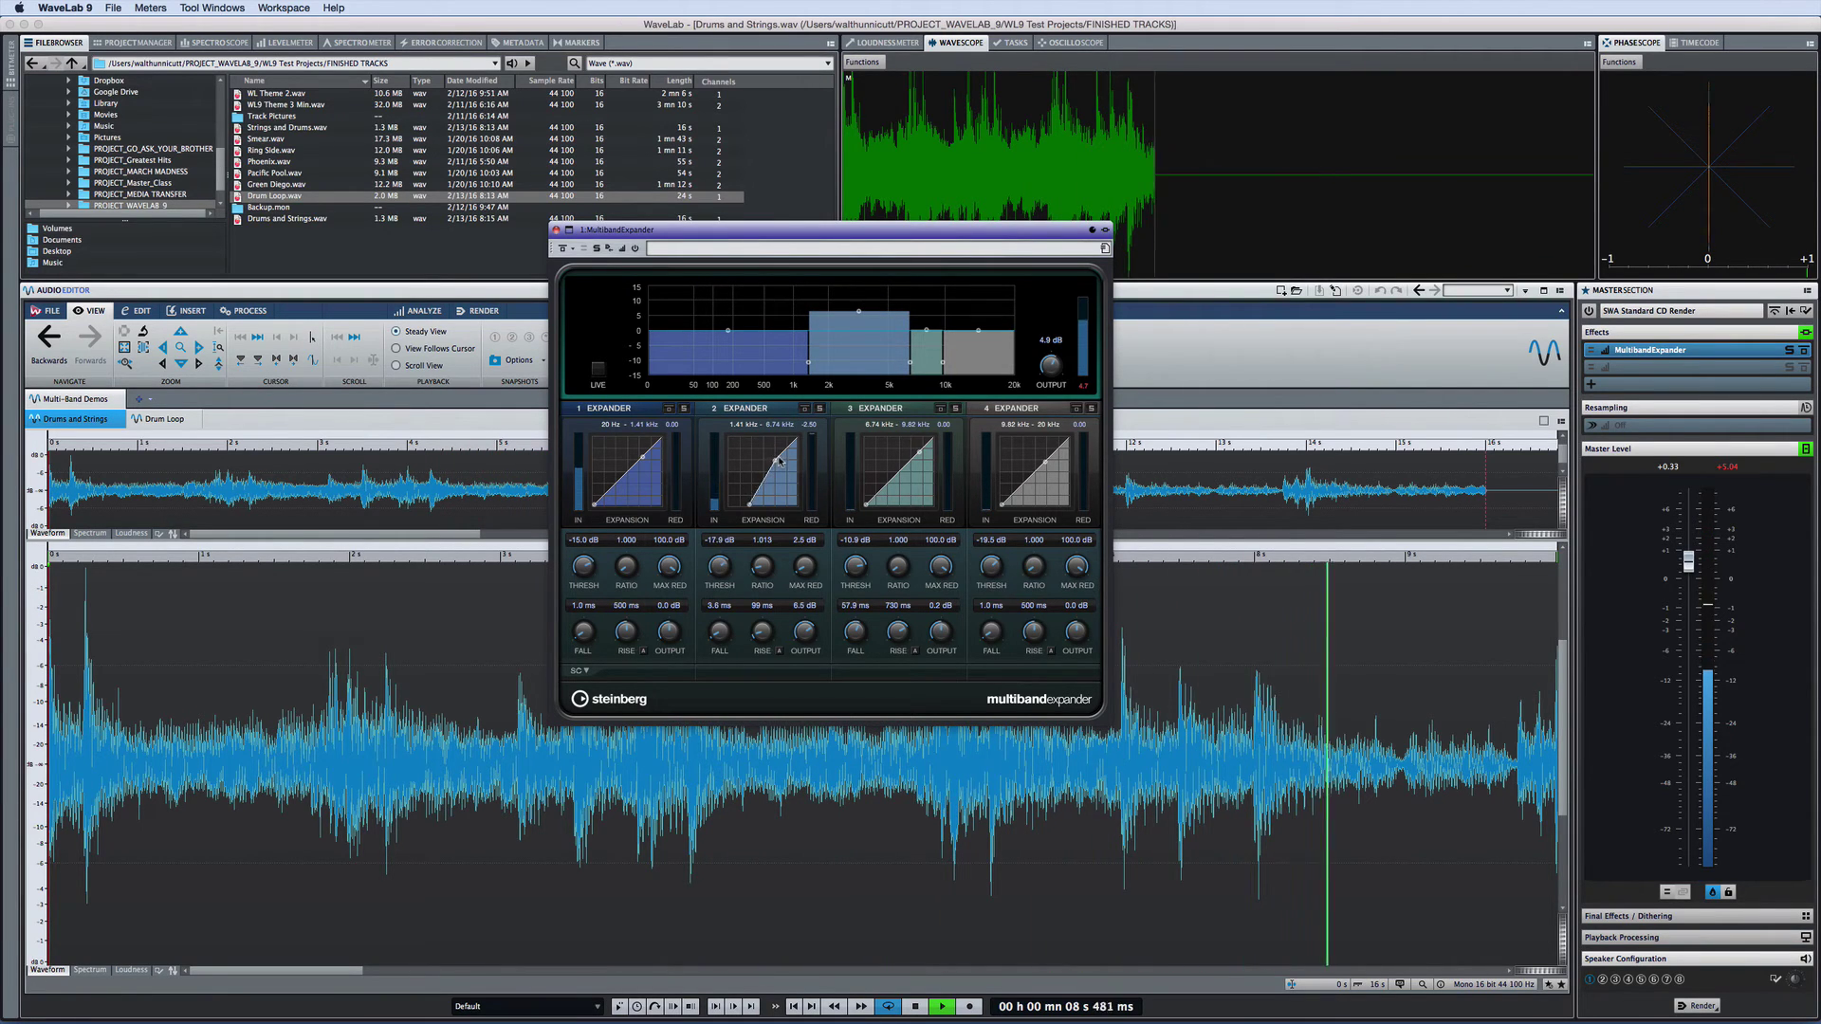
{"action": "left_click_drag", "start_coordinate": [744, 557], "coordinate": [808, 503]}
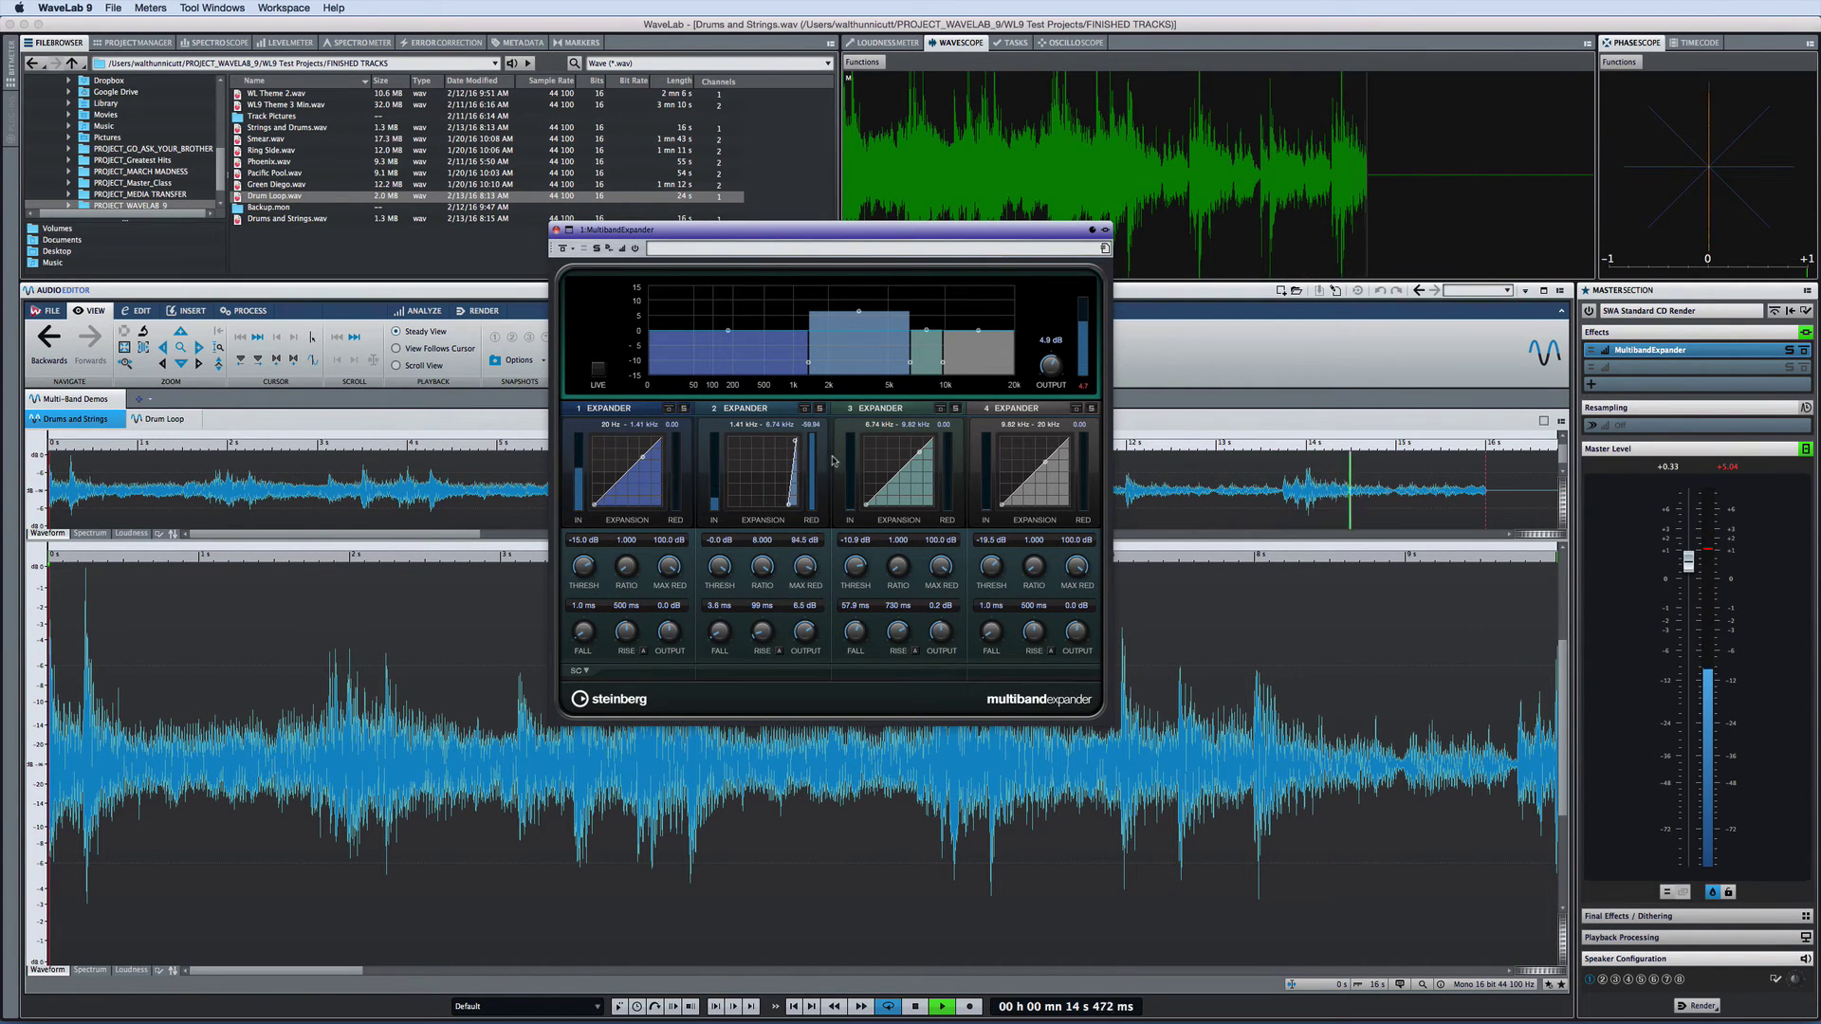
Step: Solo band 2 to adjust its maximum reduction, then unsolo it and set its threshold to -30 dB
{"action": "left_click", "coordinate": [819, 409]}
{"action": "mouse_move", "coordinate": [805, 566]}
{"action": "left_mouse_down"}
{"action": "mouse_move", "coordinate": [800, 618]}
{"action": "mouse_move", "coordinate": [805, 546]}
{"action": "left_mouse_up"}
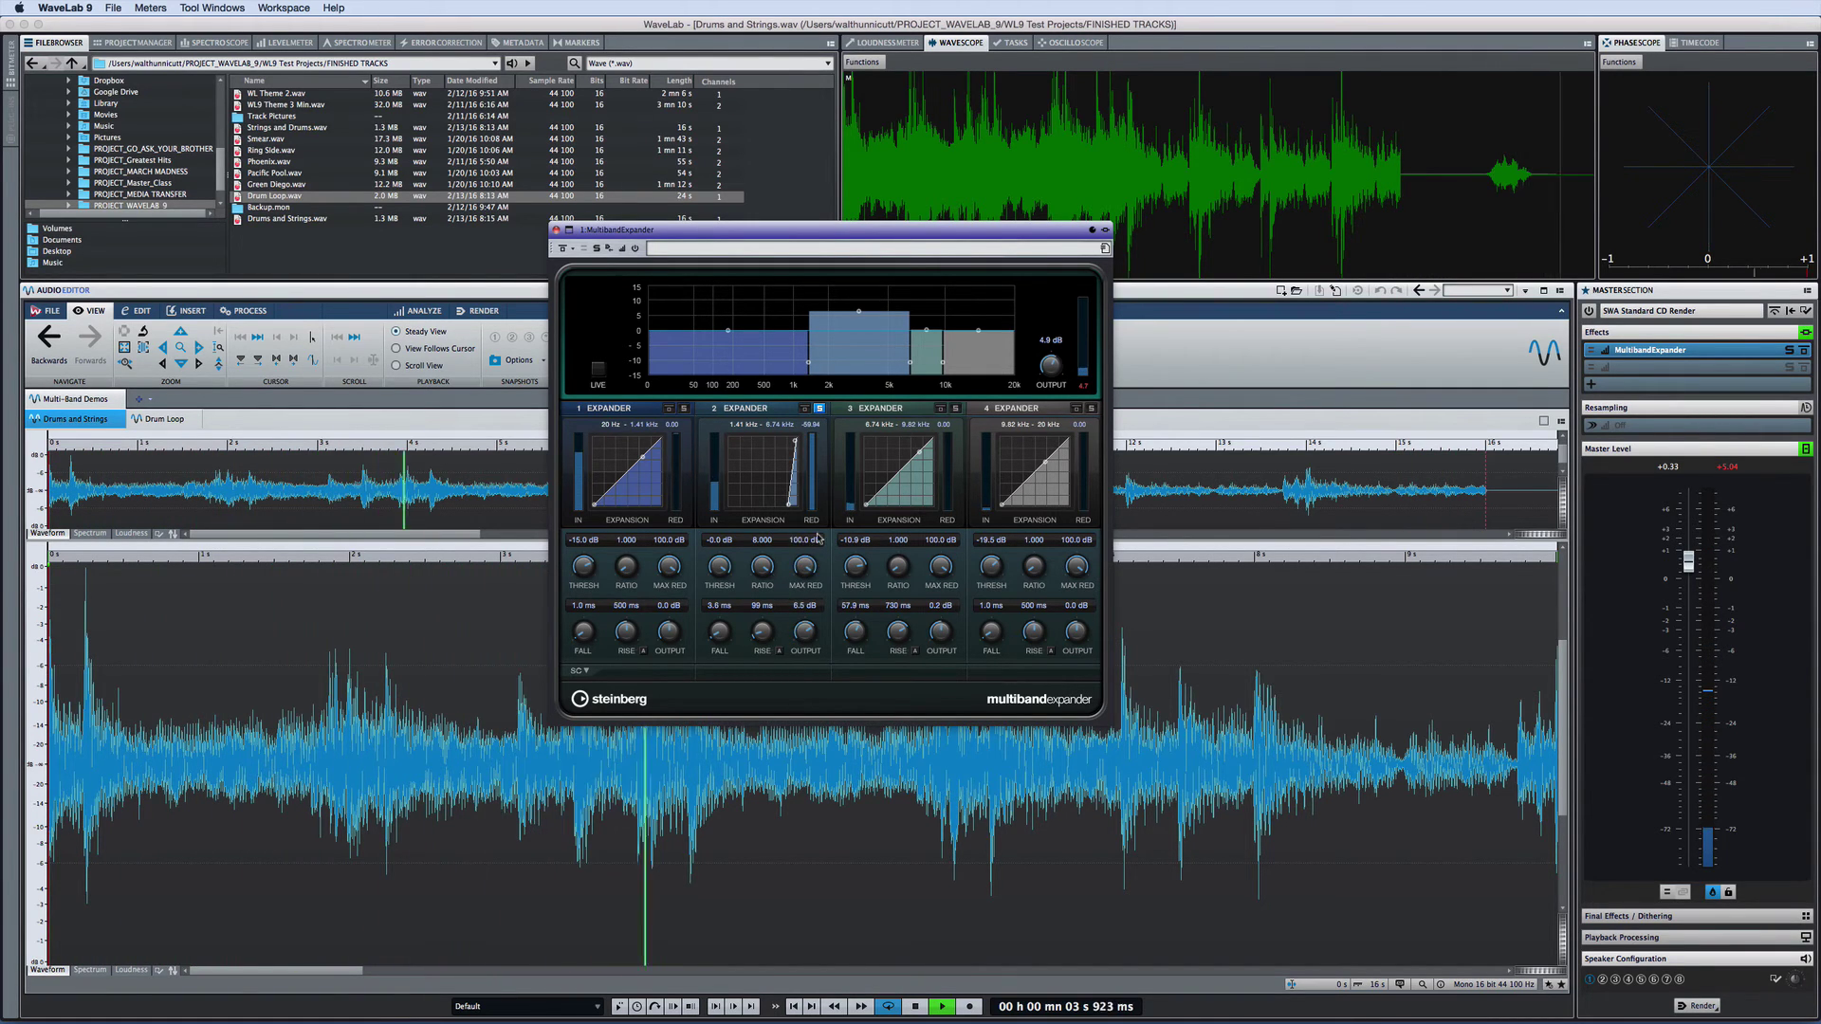
{"action": "left_click", "coordinate": [819, 409]}
{"action": "mouse_move", "coordinate": [720, 566]}
{"action": "left_mouse_down"}
{"action": "mouse_move", "coordinate": [723, 636]}
{"action": "mouse_move", "coordinate": [747, 567]}
{"action": "left_mouse_up"}
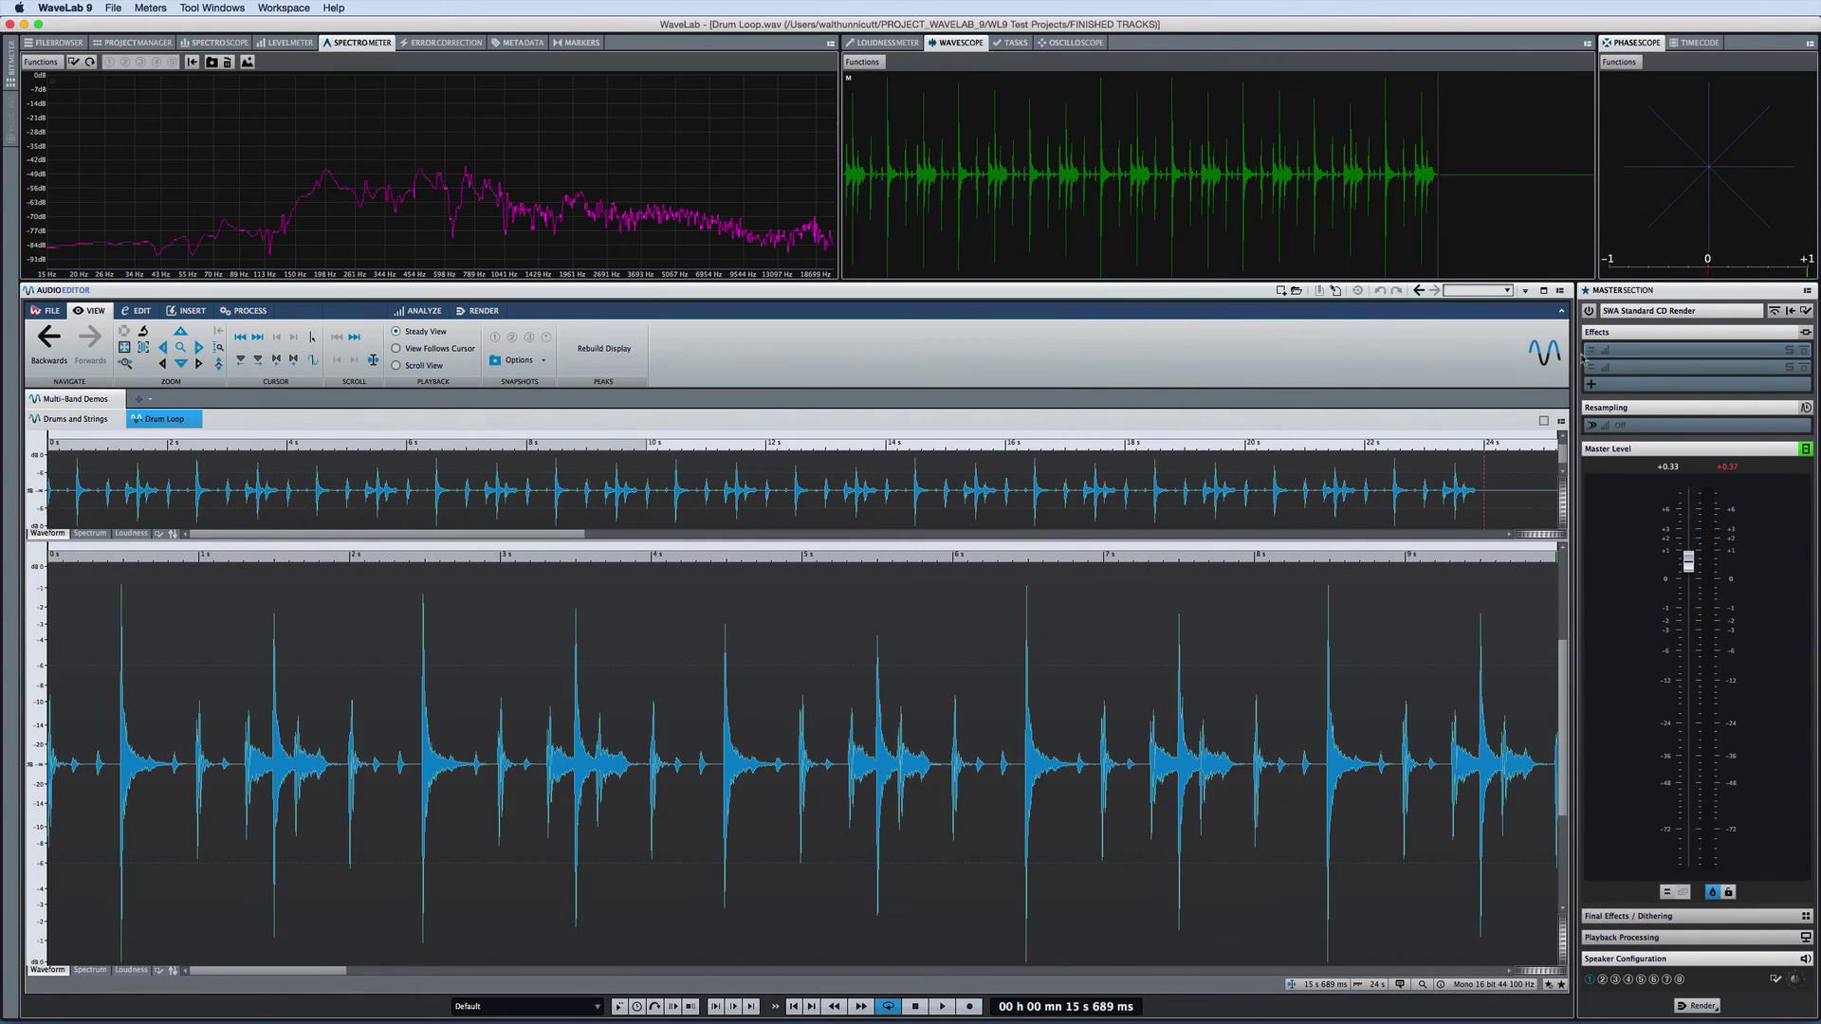
{"action": "left_click", "coordinate": [1623, 353]}
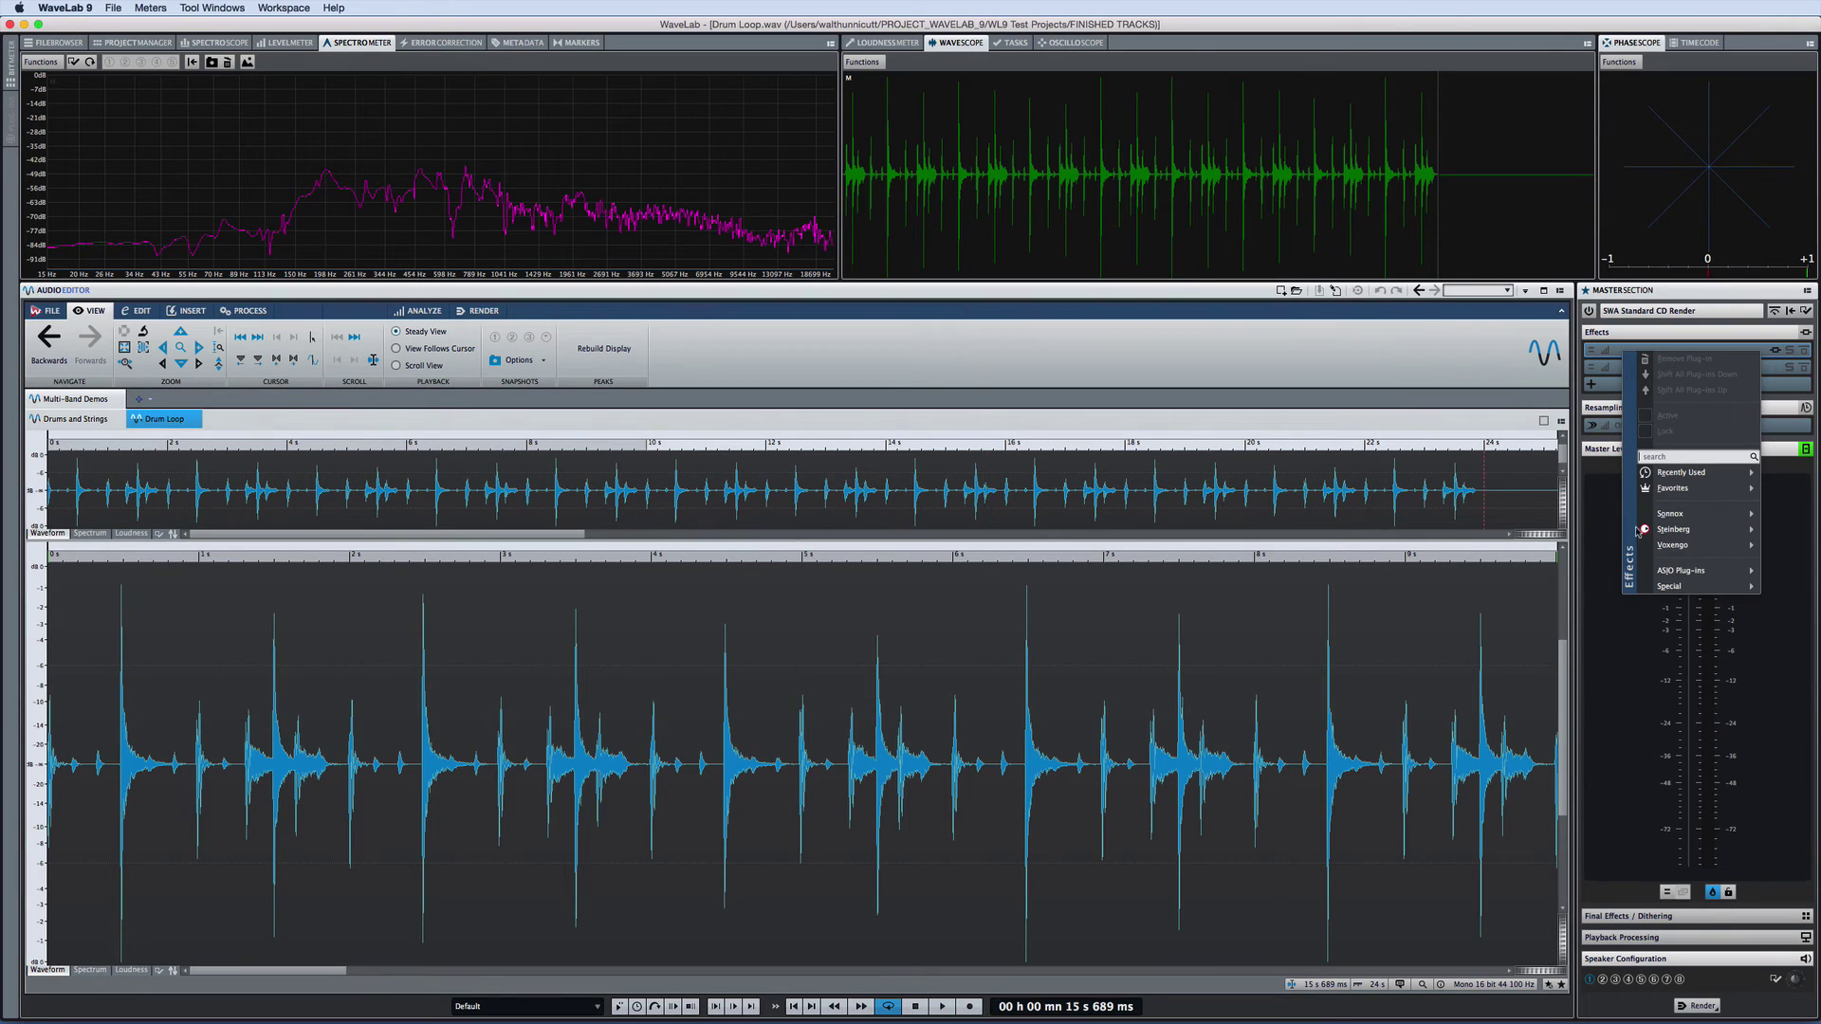
Step: Add Steinberg > Dynamics > MultibandEnvelopeShaper to the Drum Loop's master effects
{"action": "mouse_move", "coordinate": [1672, 529]}
{"action": "mouse_move", "coordinate": [1593, 562]}
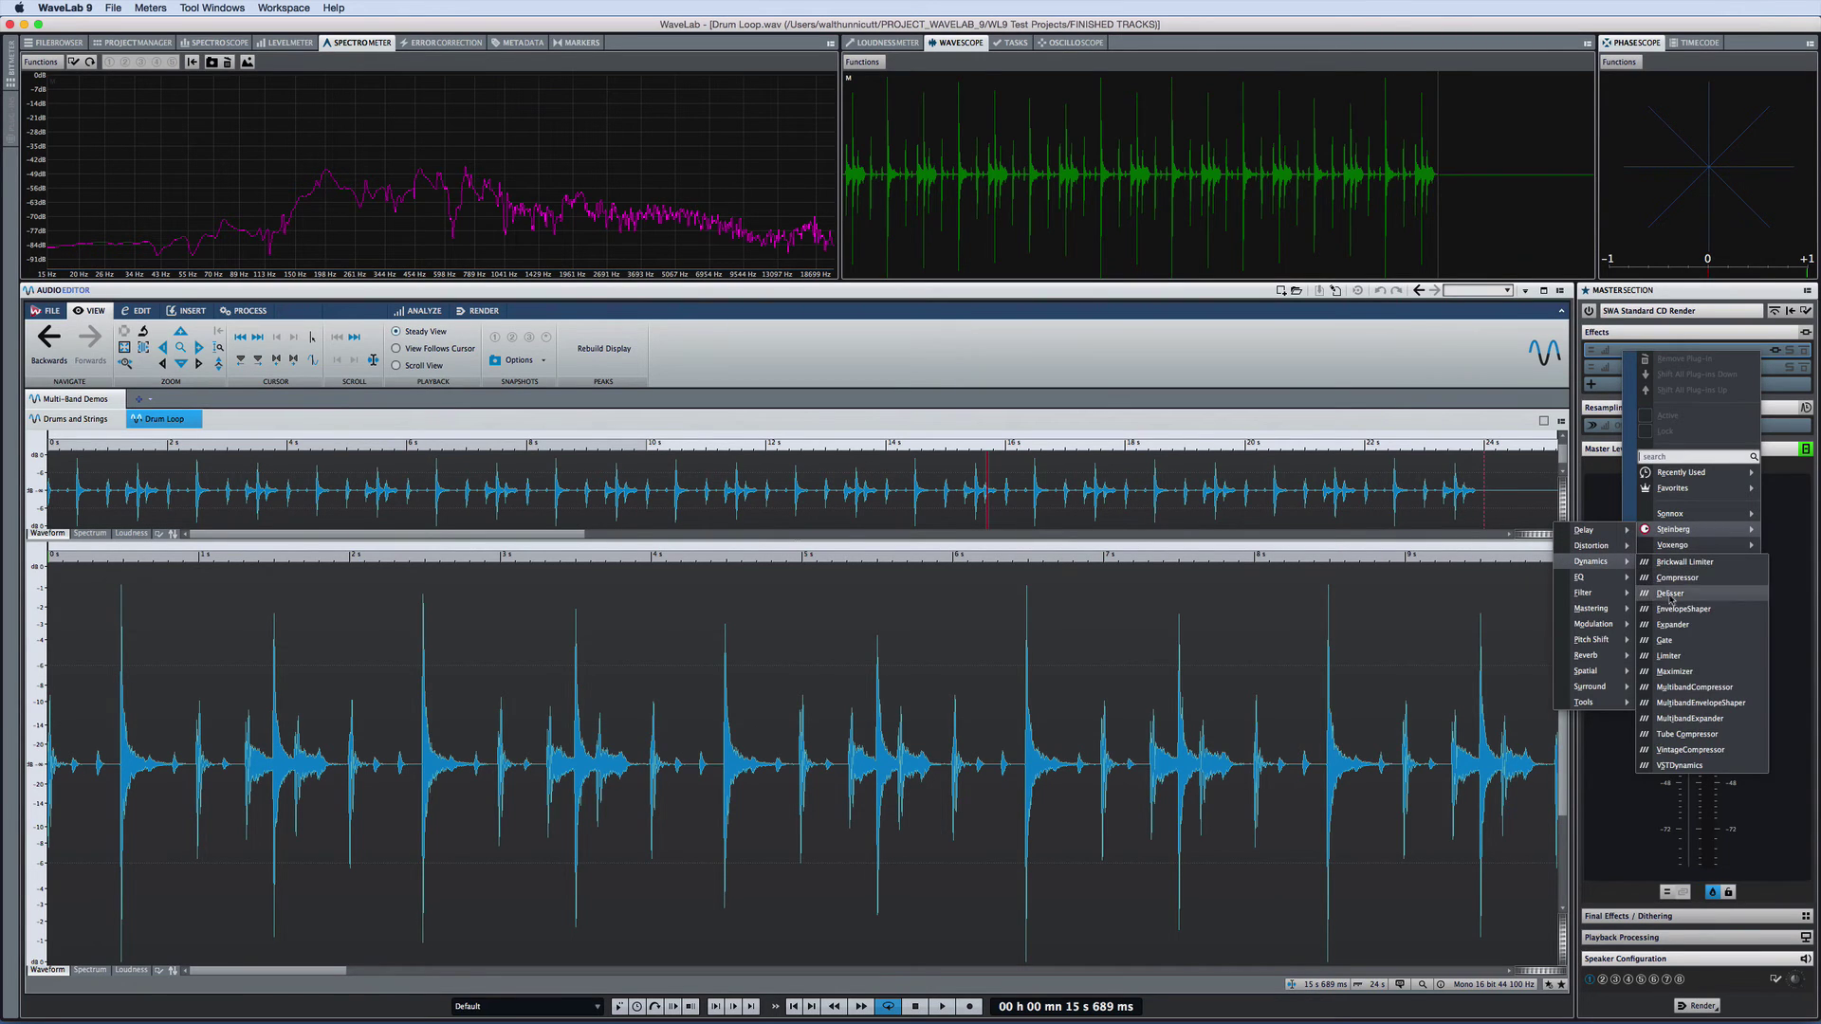
{"action": "left_click", "coordinate": [1694, 703]}
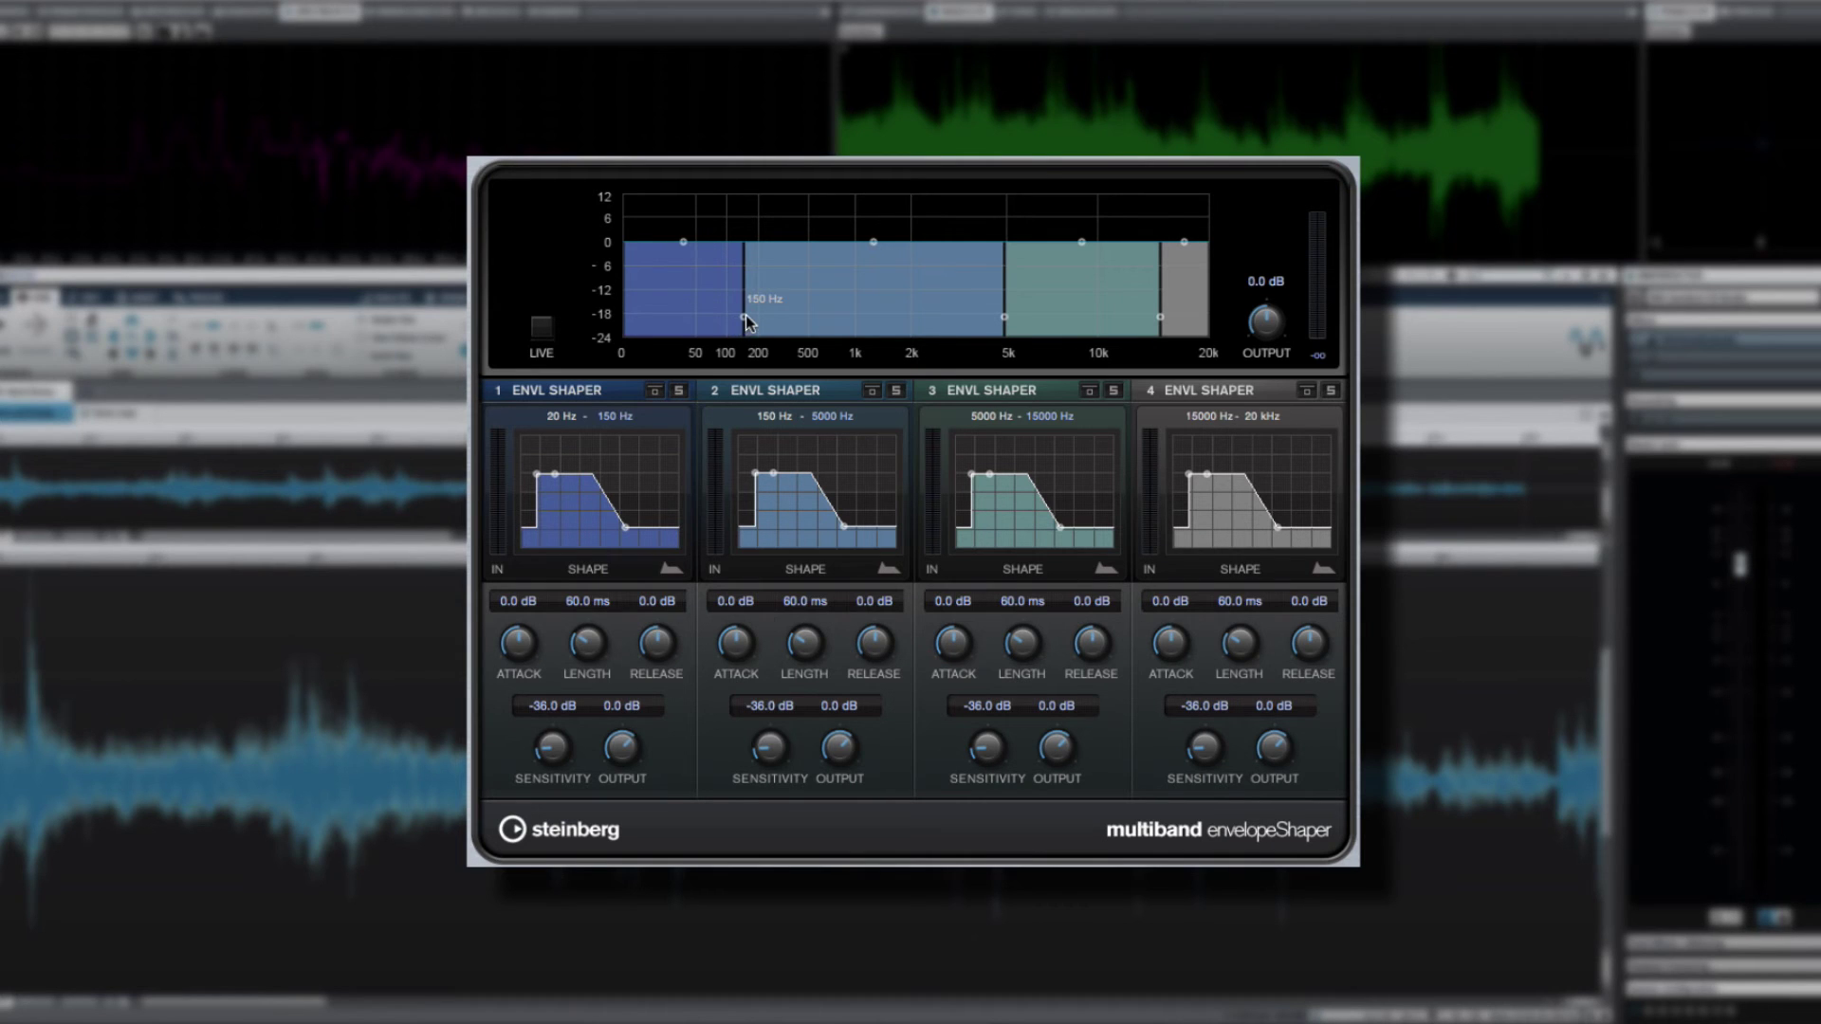
Step: Move the shaper's crossovers to 538 Hz and 3.8 kHz and reduce band 3's attack
{"action": "left_click_drag", "start_coordinate": [776, 320], "coordinate": [811, 317]}
{"action": "left_click_drag", "start_coordinate": [1005, 324], "coordinate": [973, 325]}
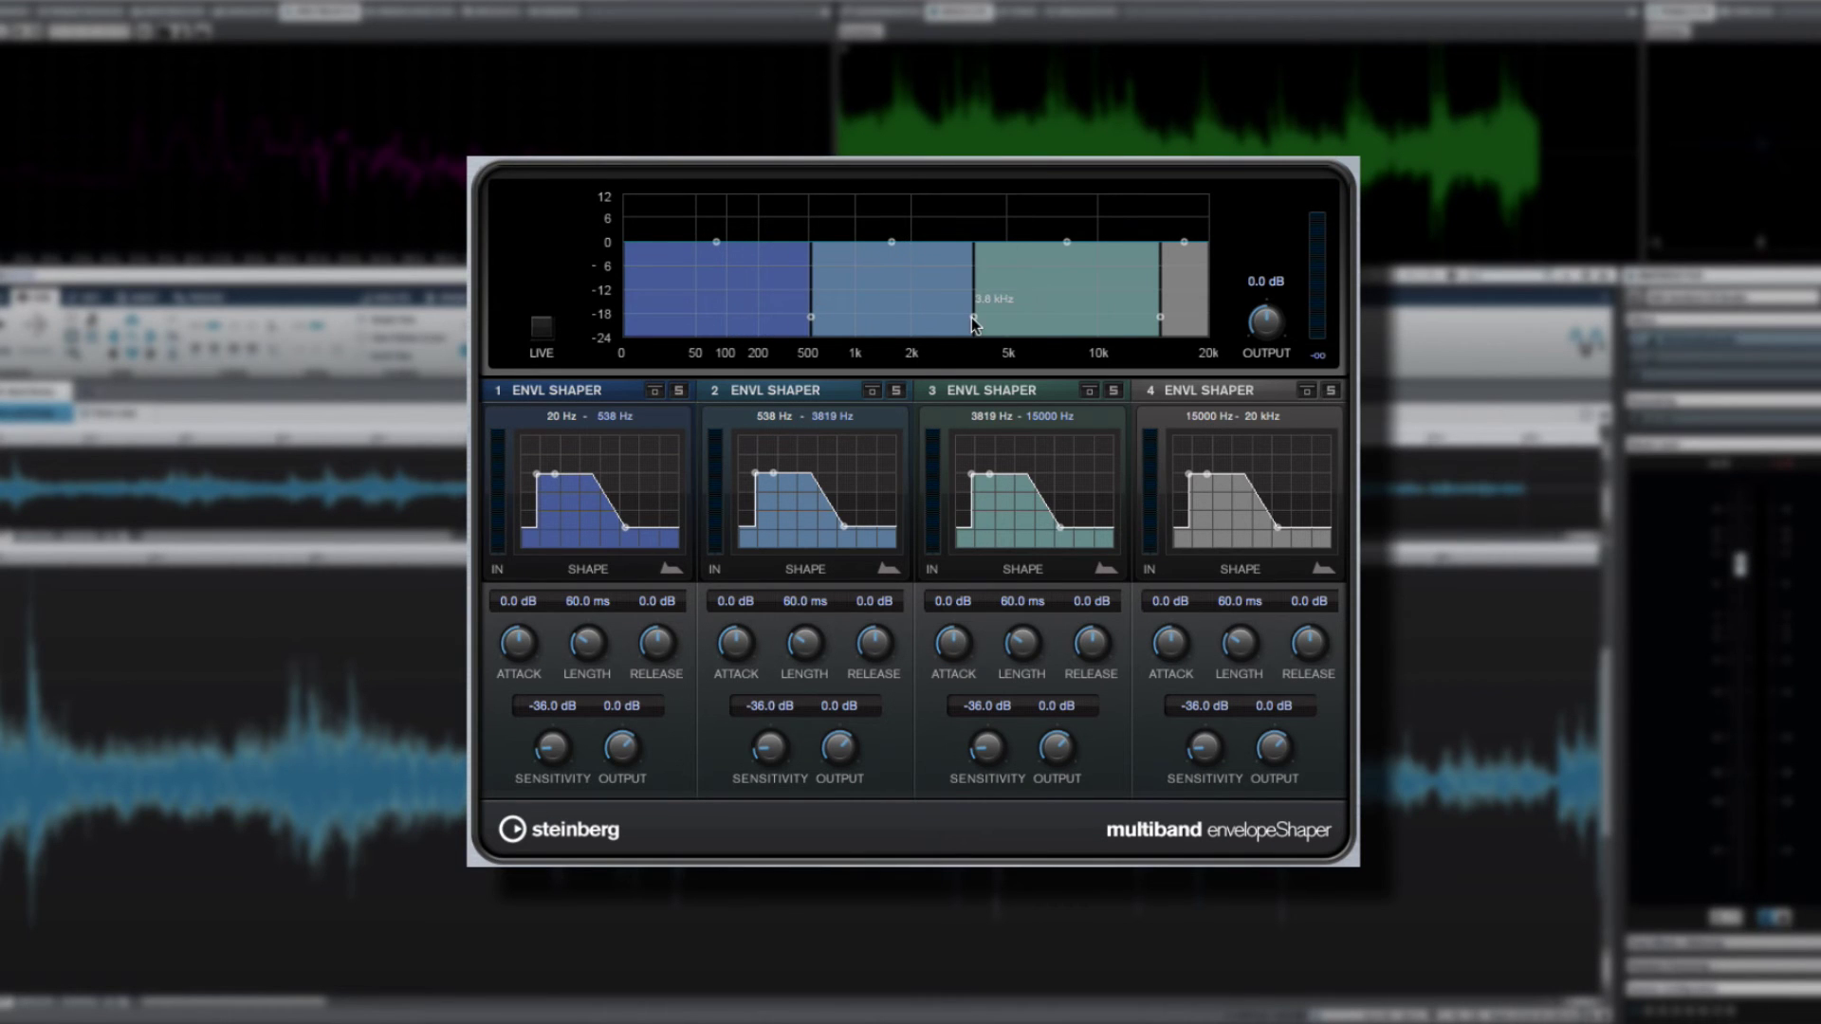
{"action": "left_click_drag", "start_coordinate": [989, 484], "coordinate": [981, 508]}
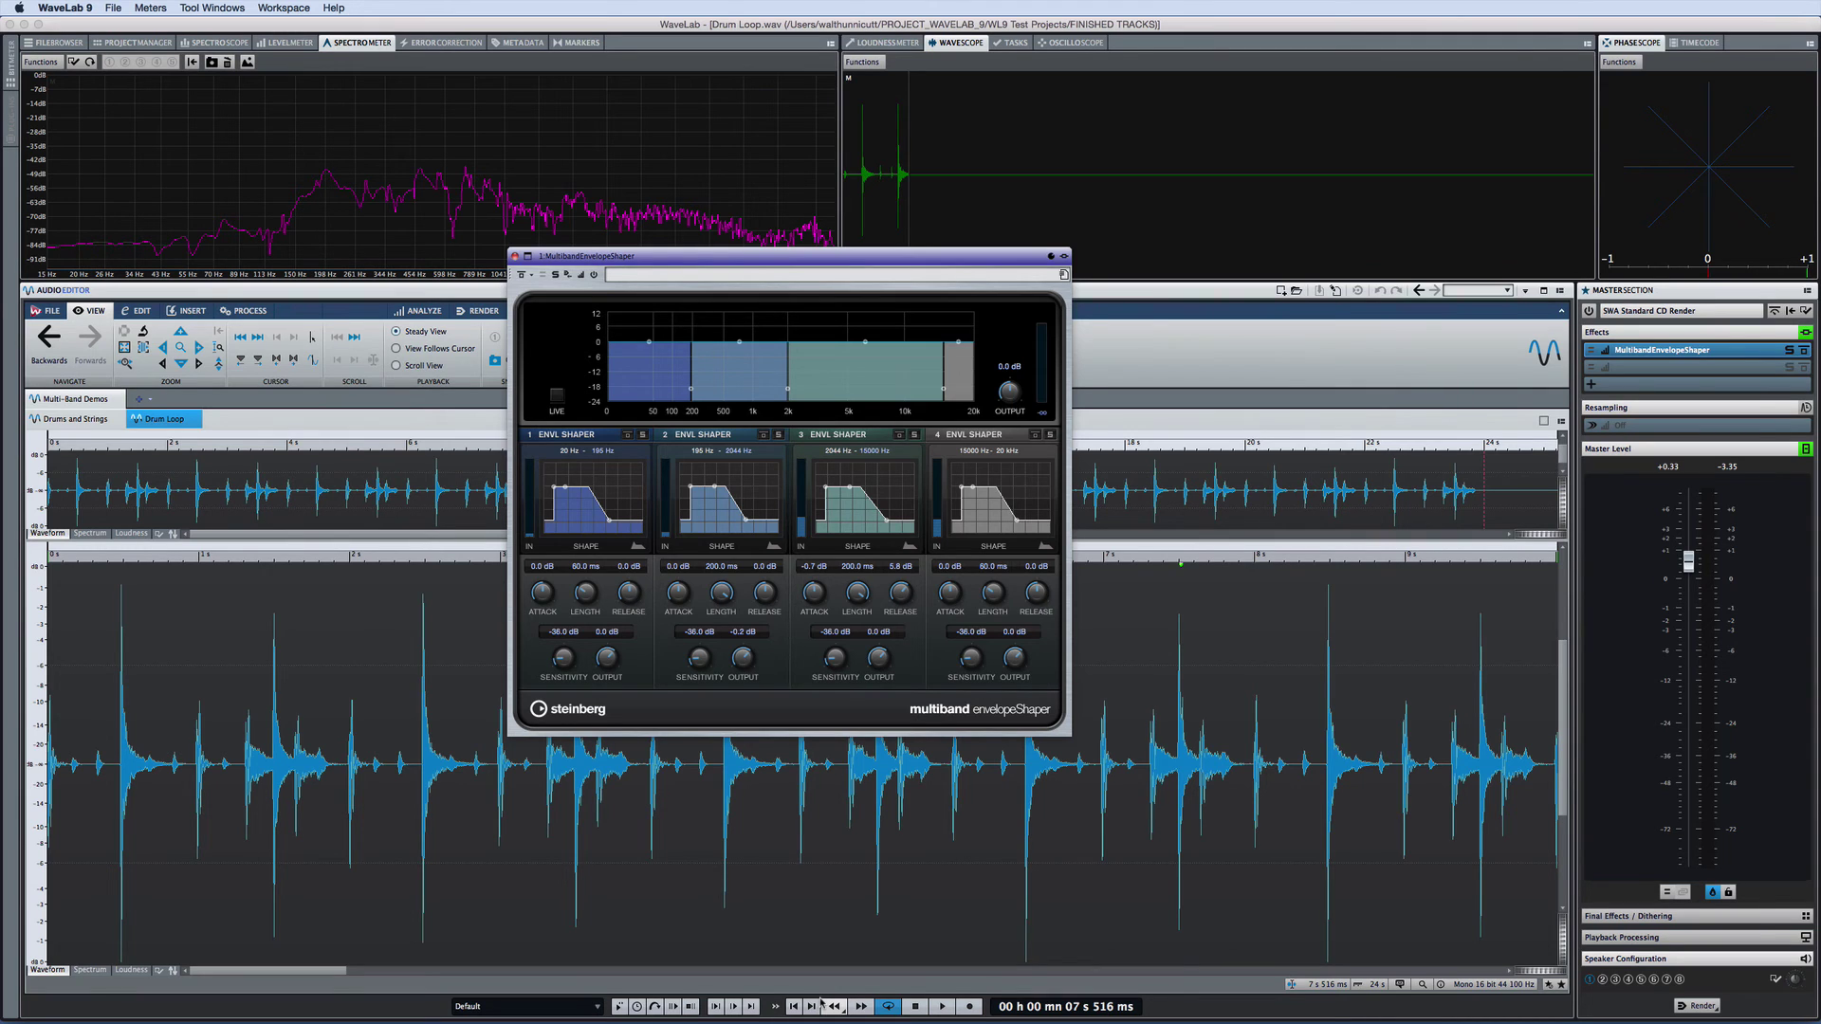
Step: Play the drum loop from the start with band 2 soloed and its lower crossover at 499 Hz
{"action": "left_click", "coordinate": [795, 1009]}
{"action": "left_click", "coordinate": [942, 1007]}
{"action": "left_click", "coordinate": [778, 435]}
{"action": "left_click_drag", "start_coordinate": [692, 392], "coordinate": [749, 389]}
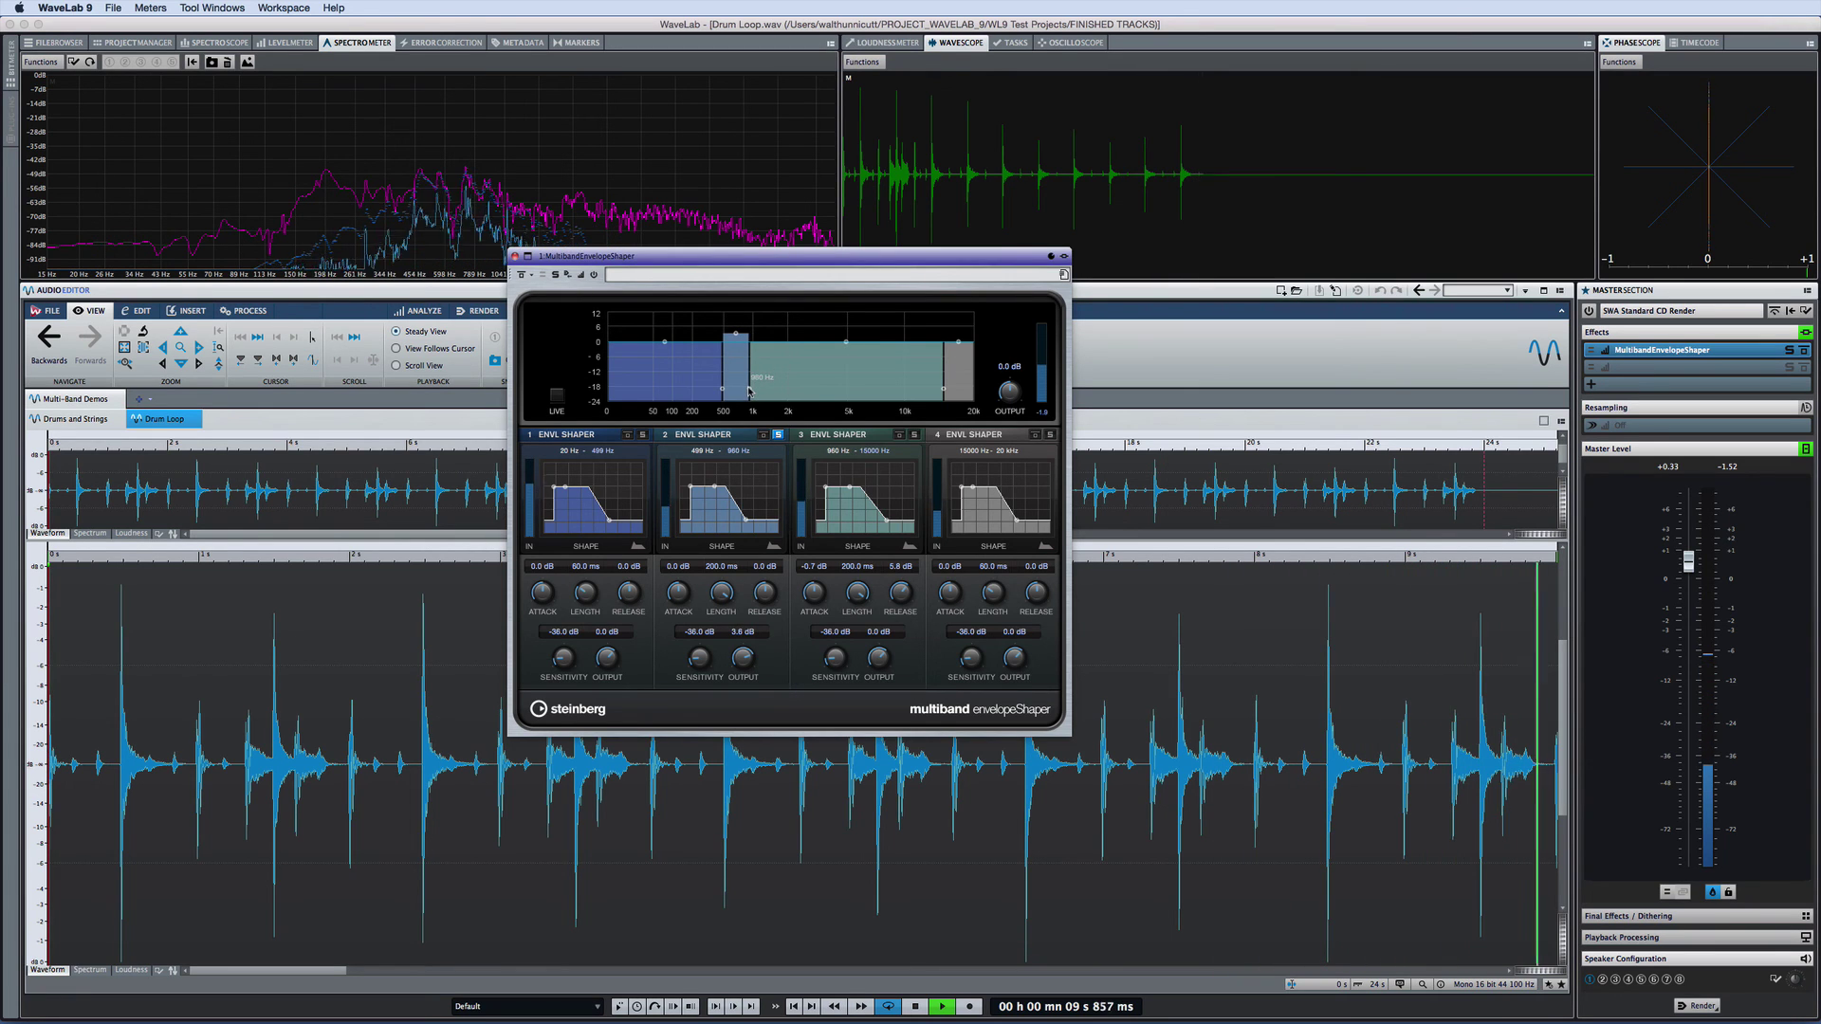
Step: Raise band 2's attack, lower its output to 2.4 dB, then unsolo and bypass band 2
{"action": "left_click_drag", "start_coordinate": [690, 487], "coordinate": [695, 477]}
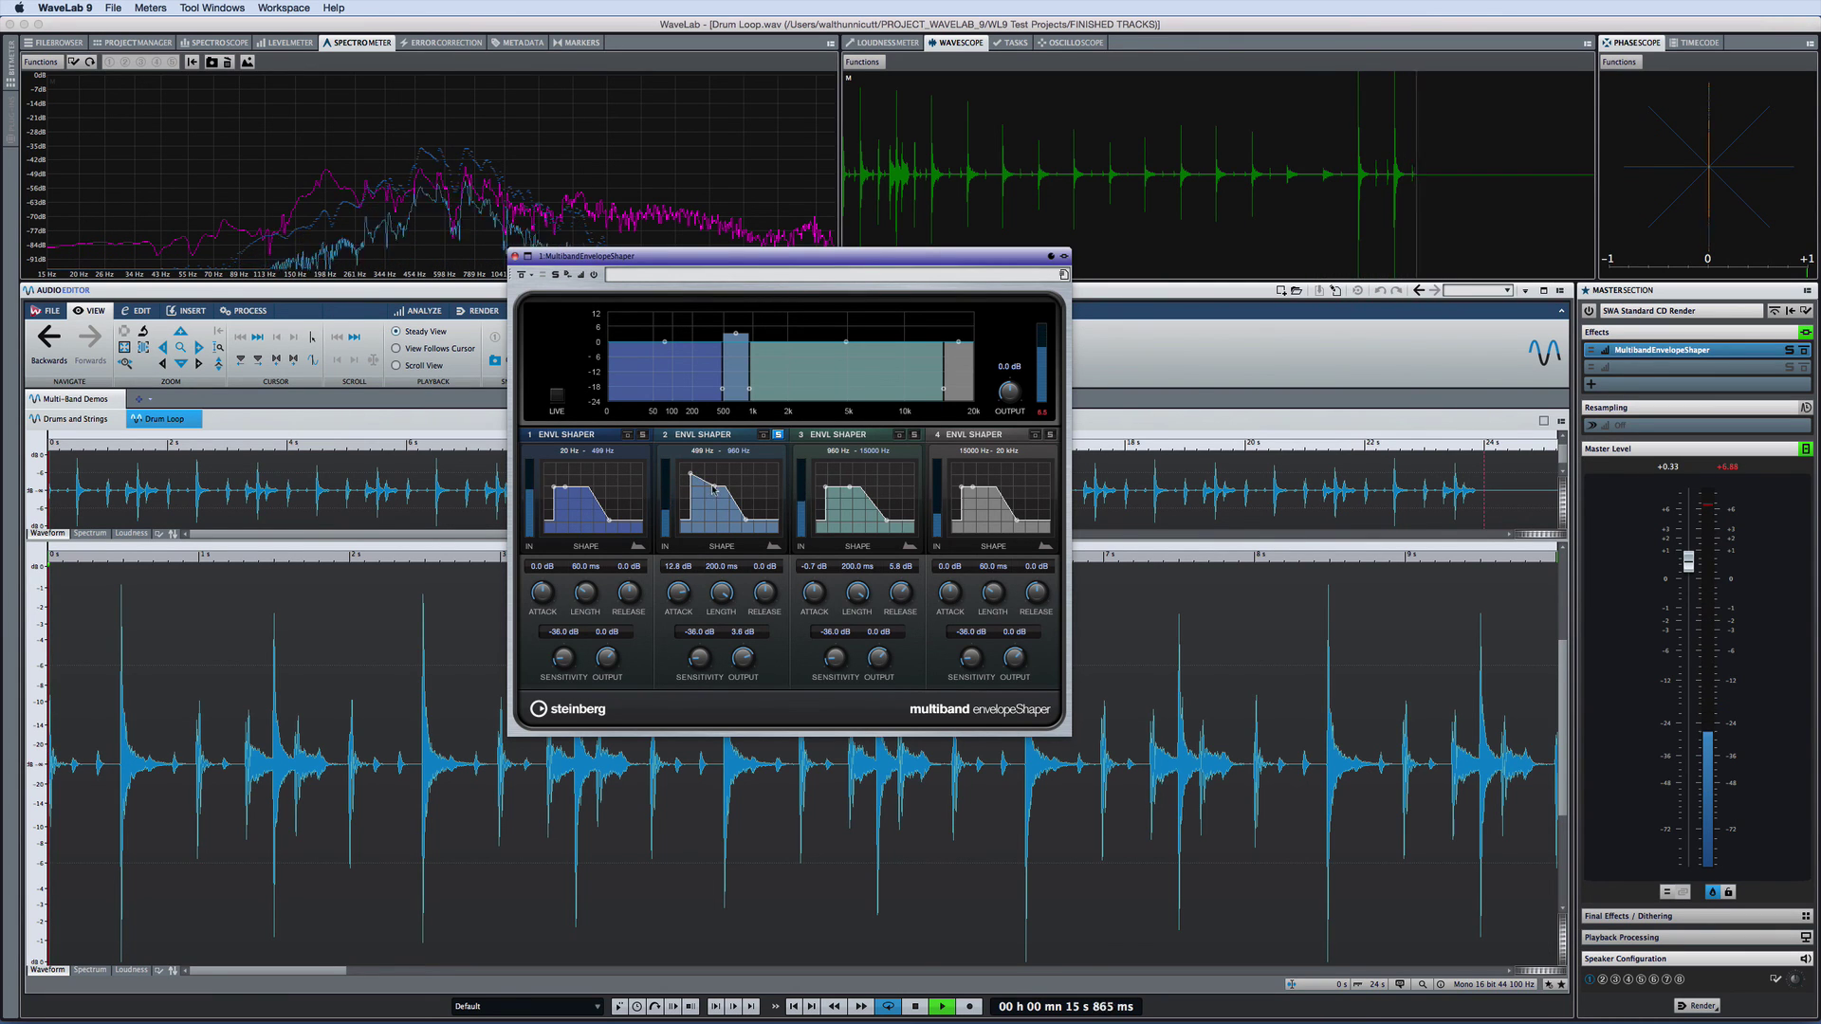
{"action": "left_click_drag", "start_coordinate": [740, 337], "coordinate": [739, 340]}
{"action": "left_click", "coordinate": [778, 434]}
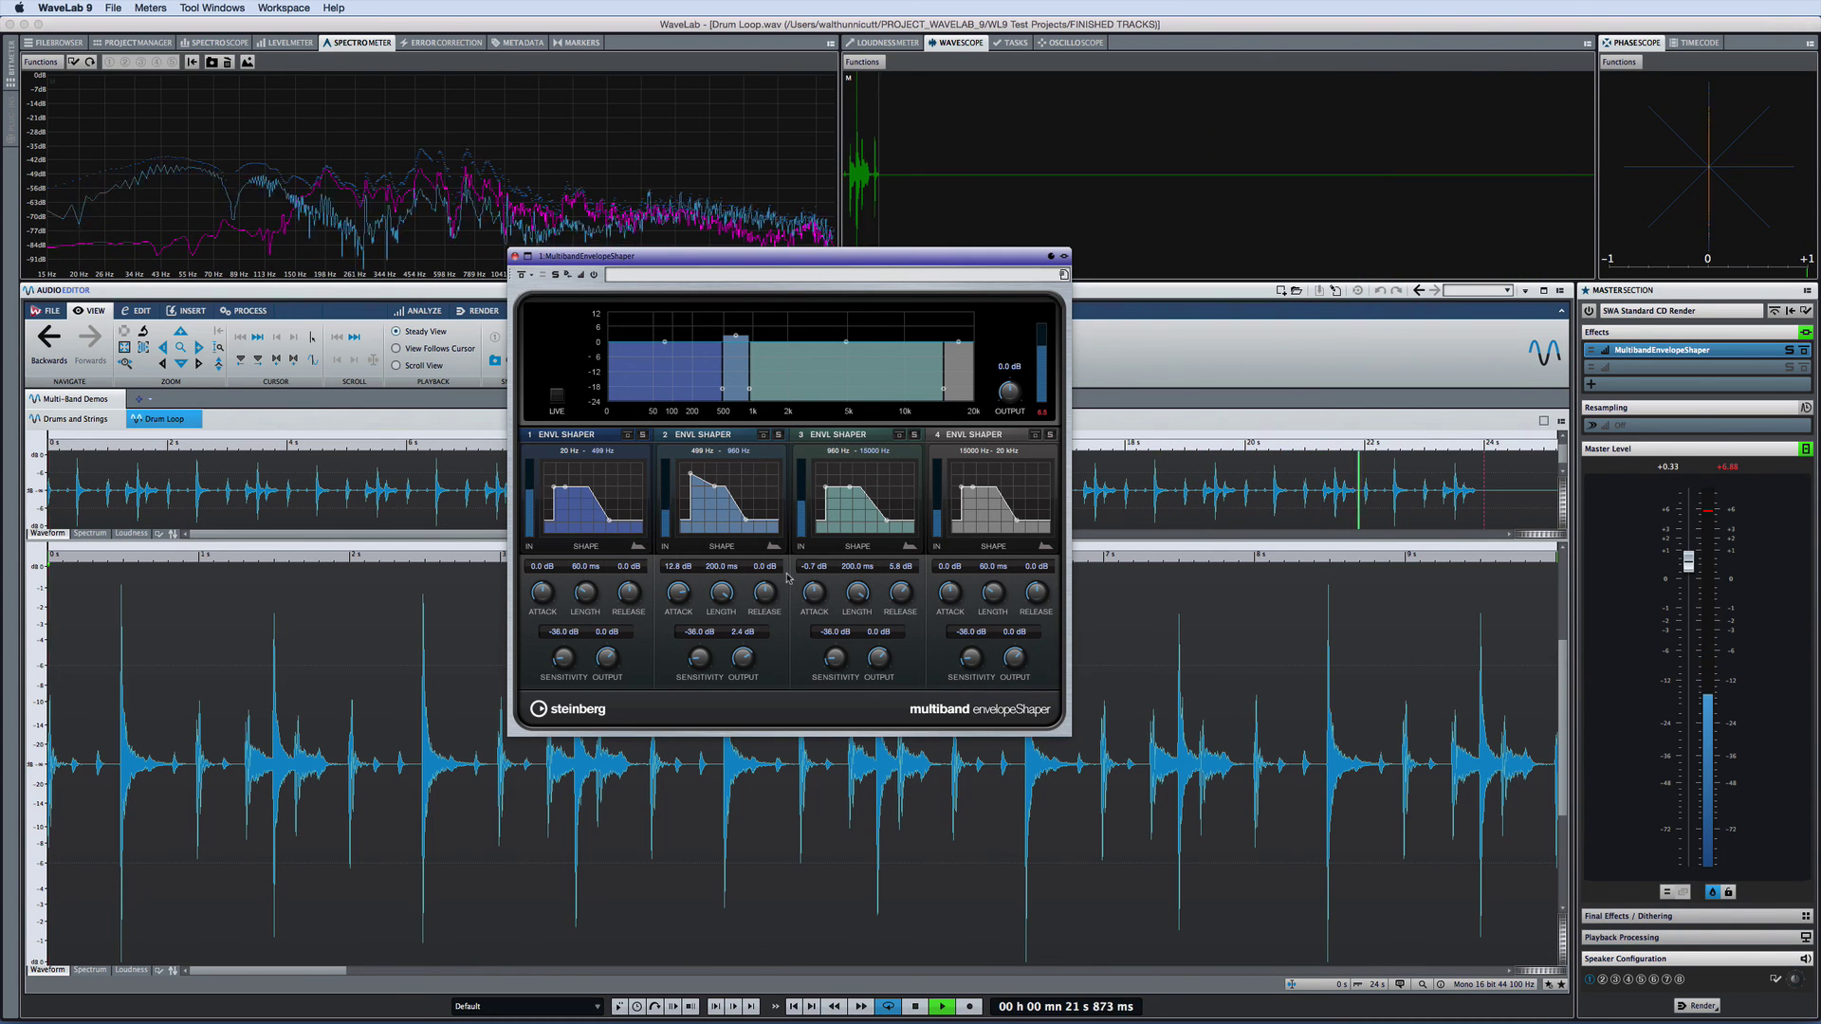
{"action": "left_click", "coordinate": [763, 435]}
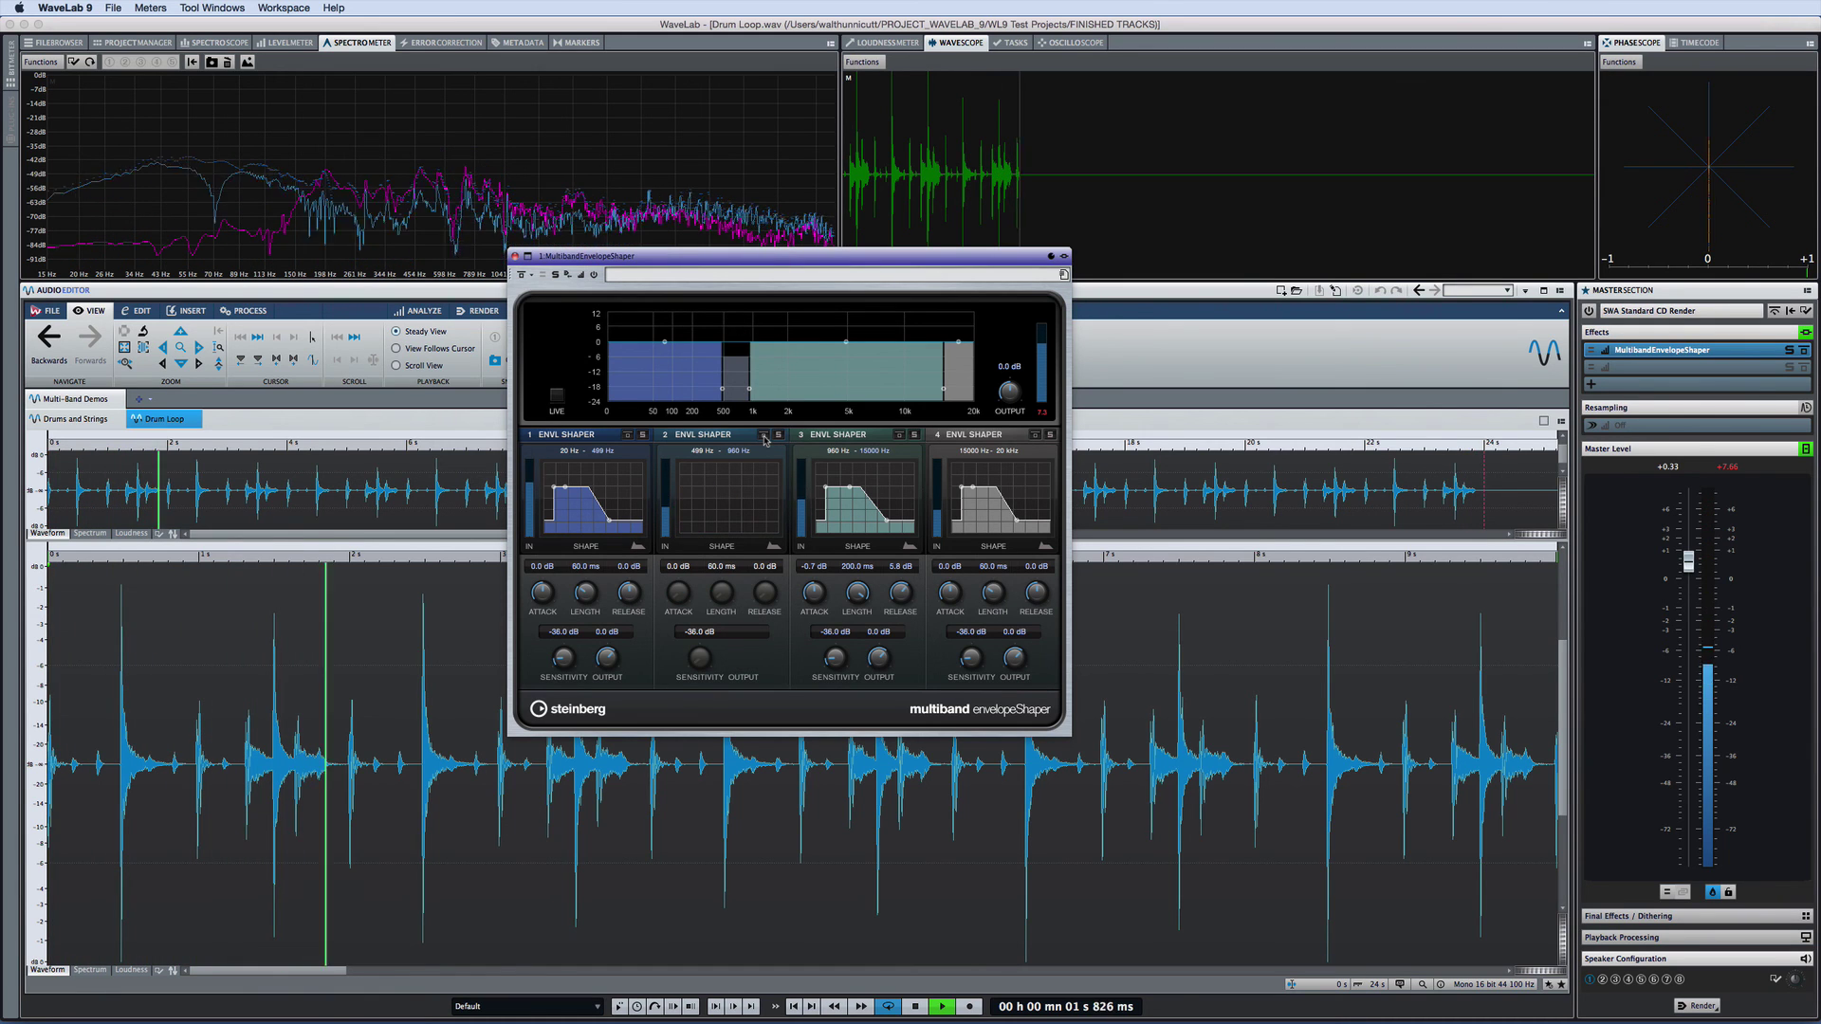